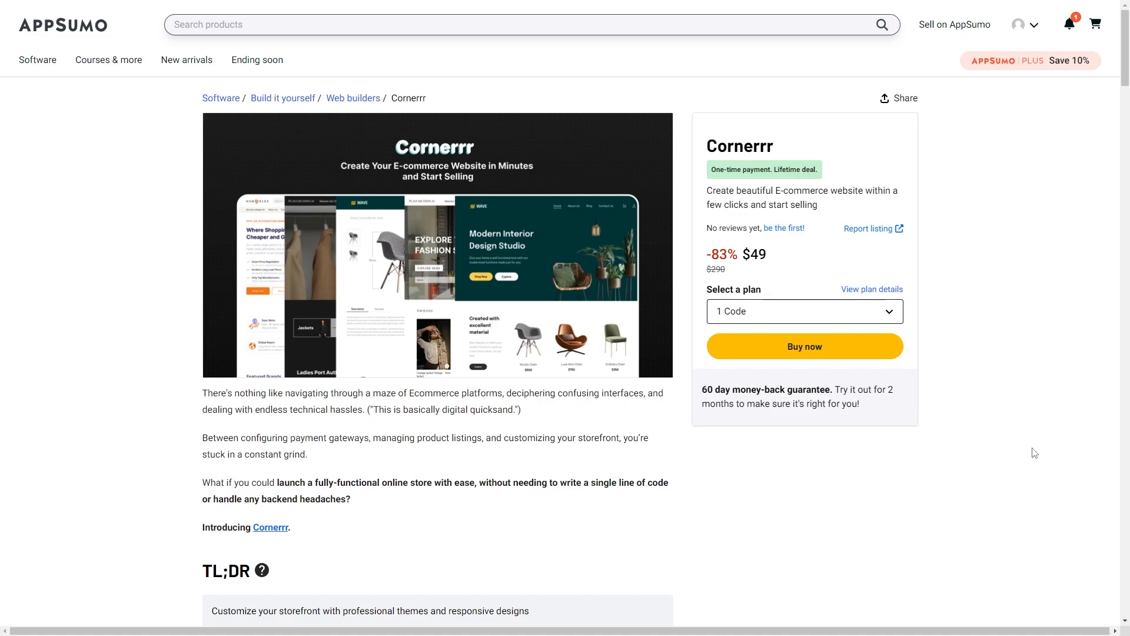
# - Scroll through the Cornerrr AppSumo deal page and back to the Plan 1-3 comparison
pyautogui.scroll(-9, 789, 477)
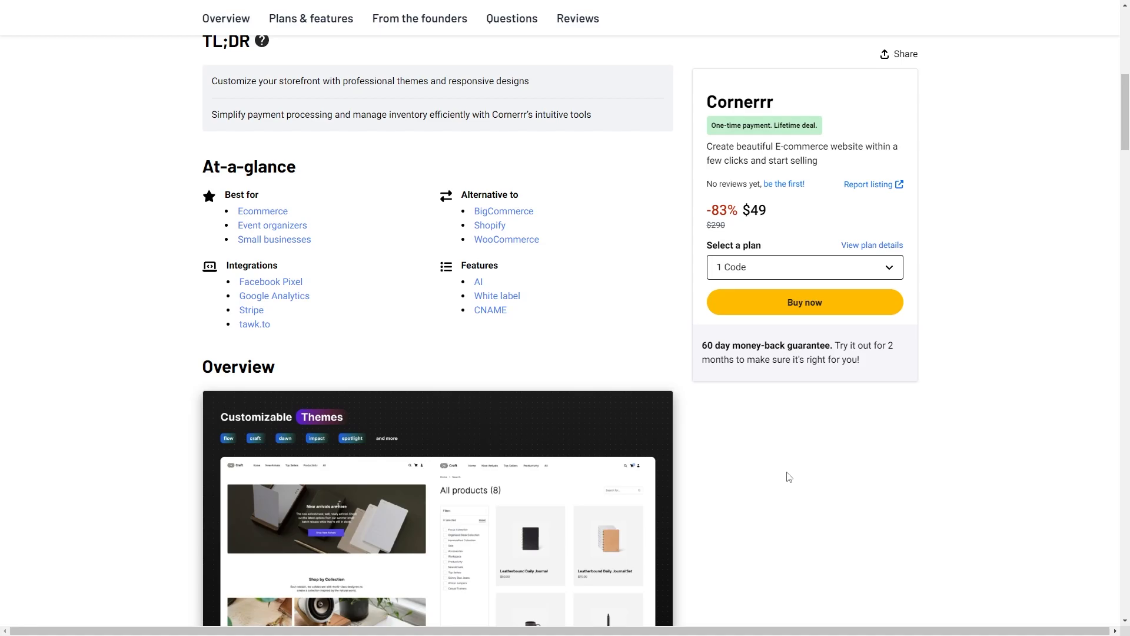
pyautogui.scroll(10, 789, 476)
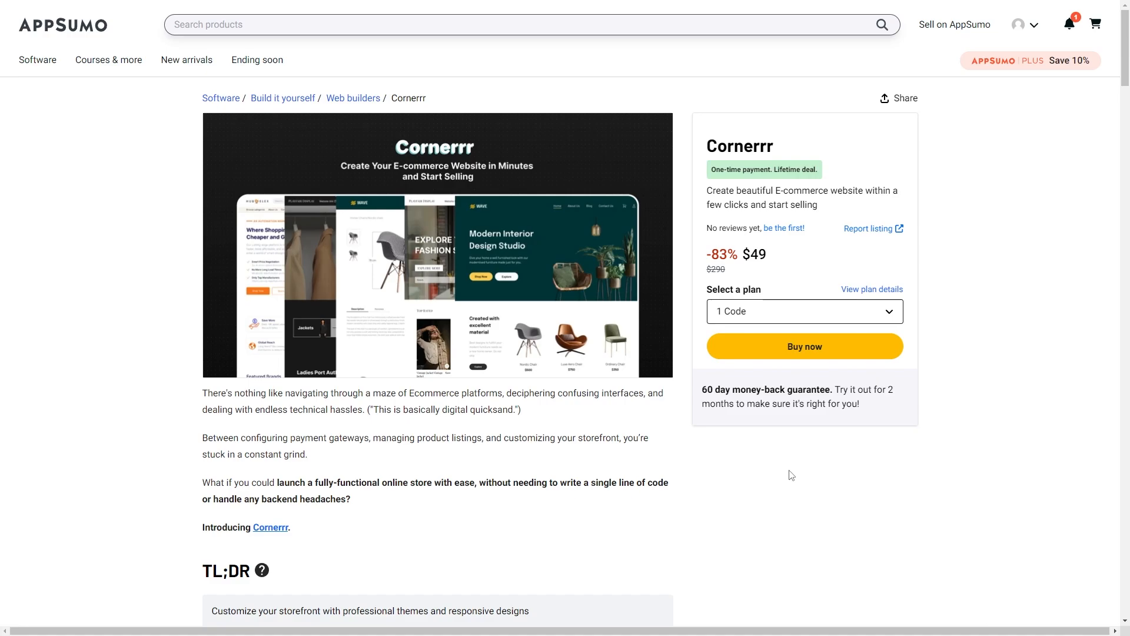
pyautogui.scroll(-20, 950, 402)
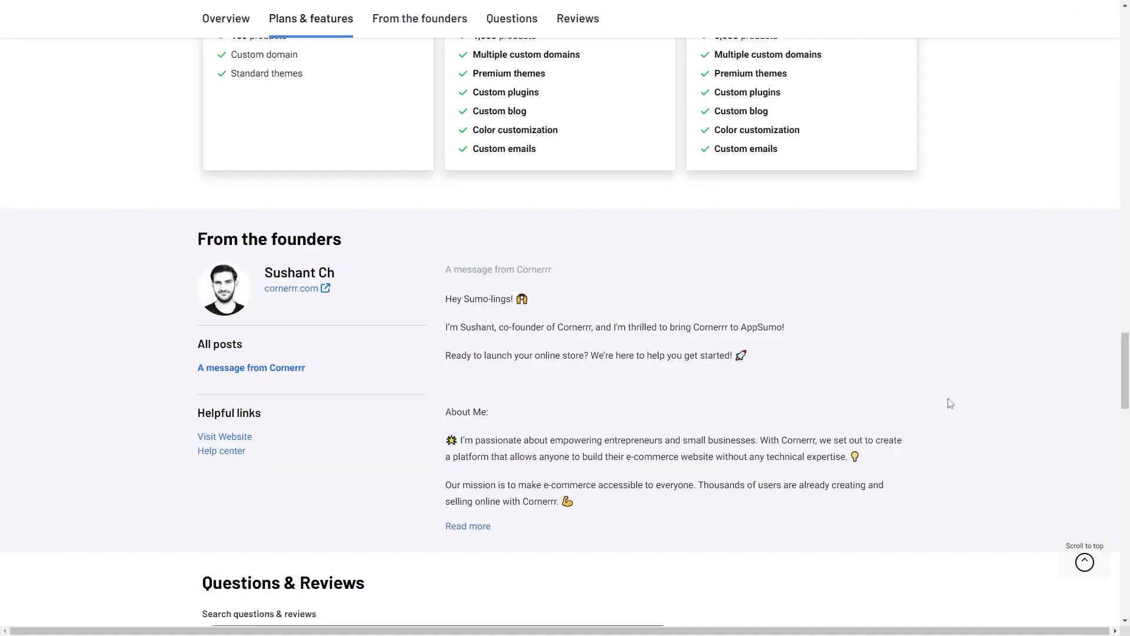
pyautogui.scroll(-12, 950, 403)
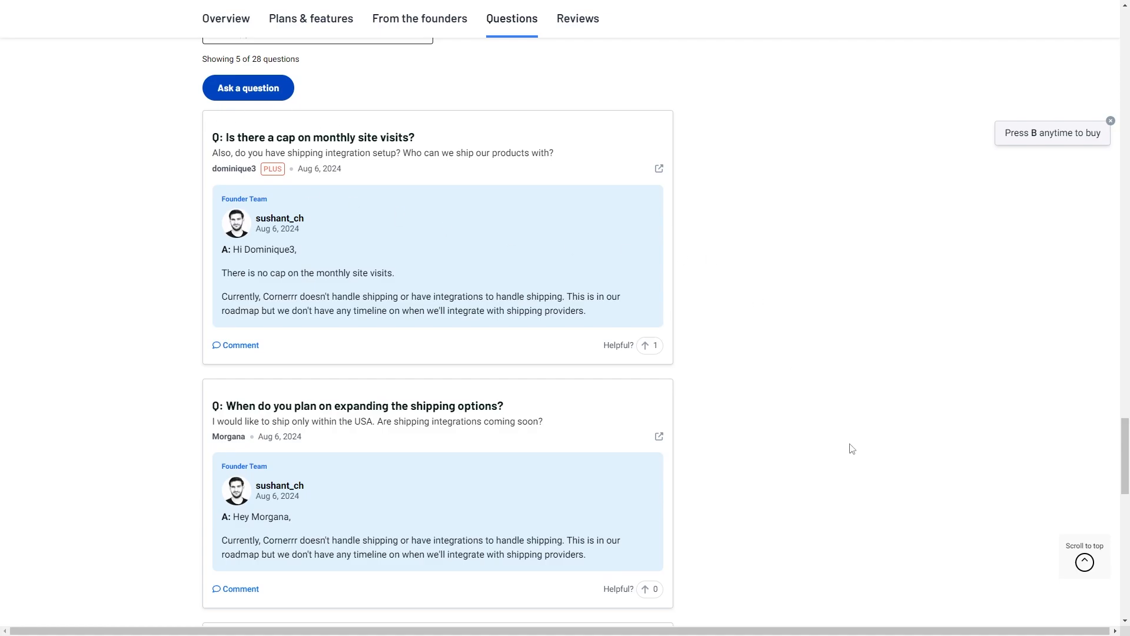
pyautogui.scroll(-1, 848, 449)
pyautogui.scroll(15, 931, 405)
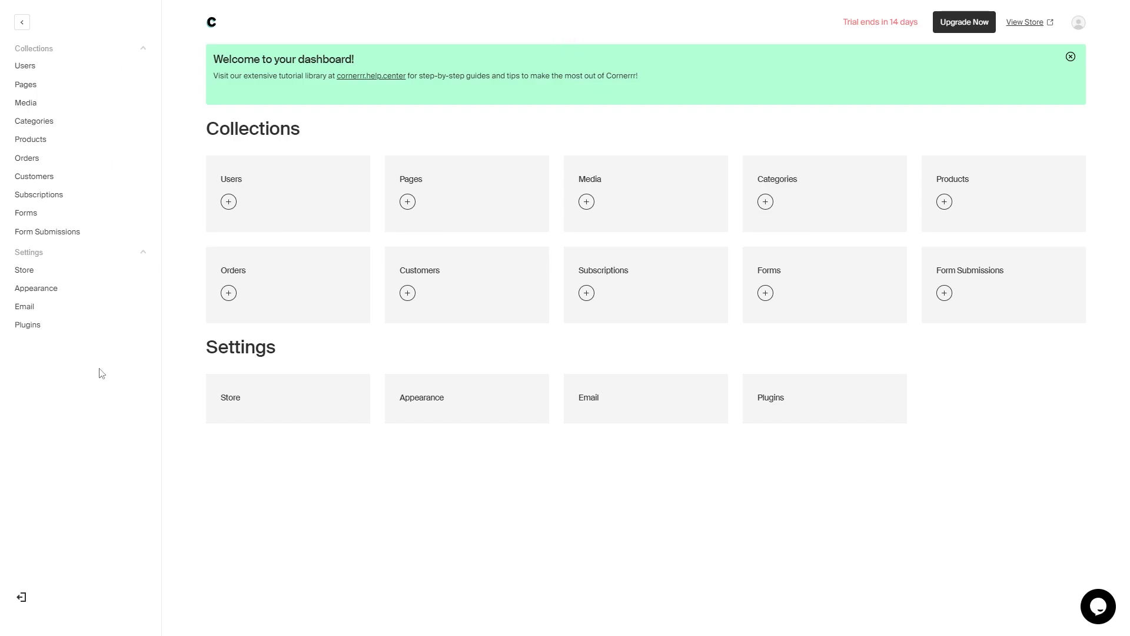
# - Collapse the admin sidebar and open the Users collection showing its single user
pyautogui.click(22, 22)
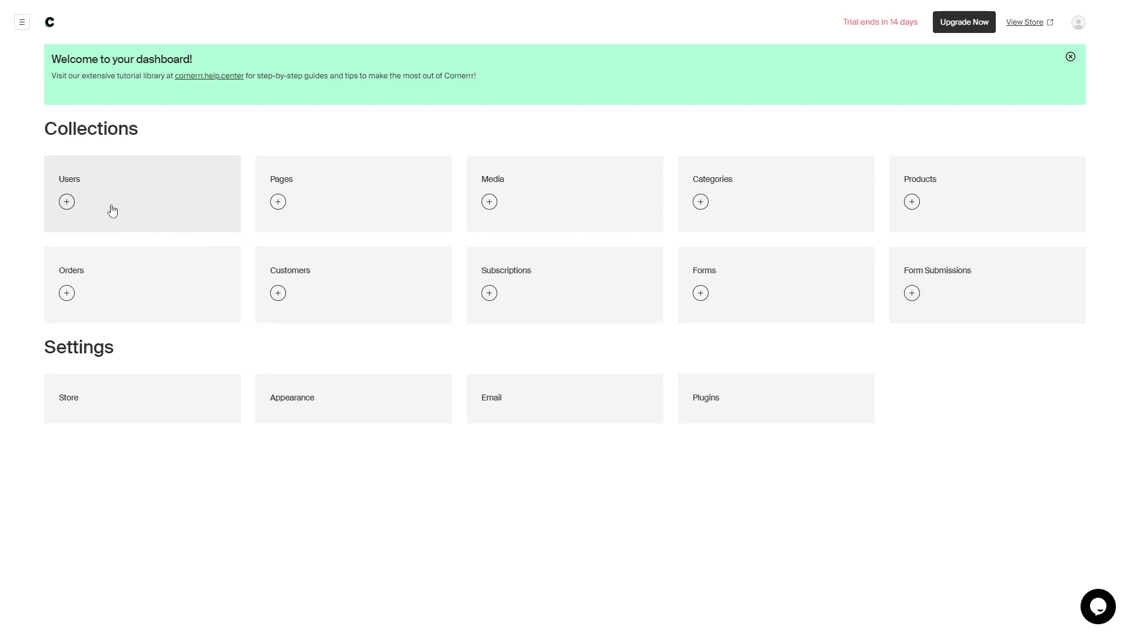
pyautogui.click(197, 218)
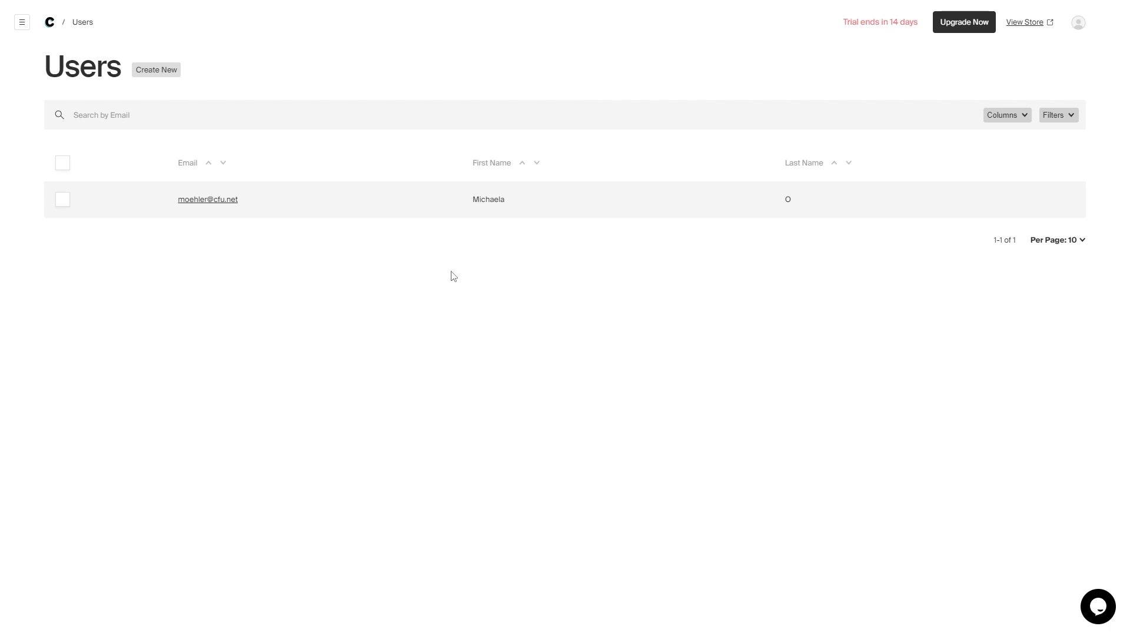
# - Start a new user and enter the user's e-mail, password, first name and last name
pyautogui.click(163, 73)
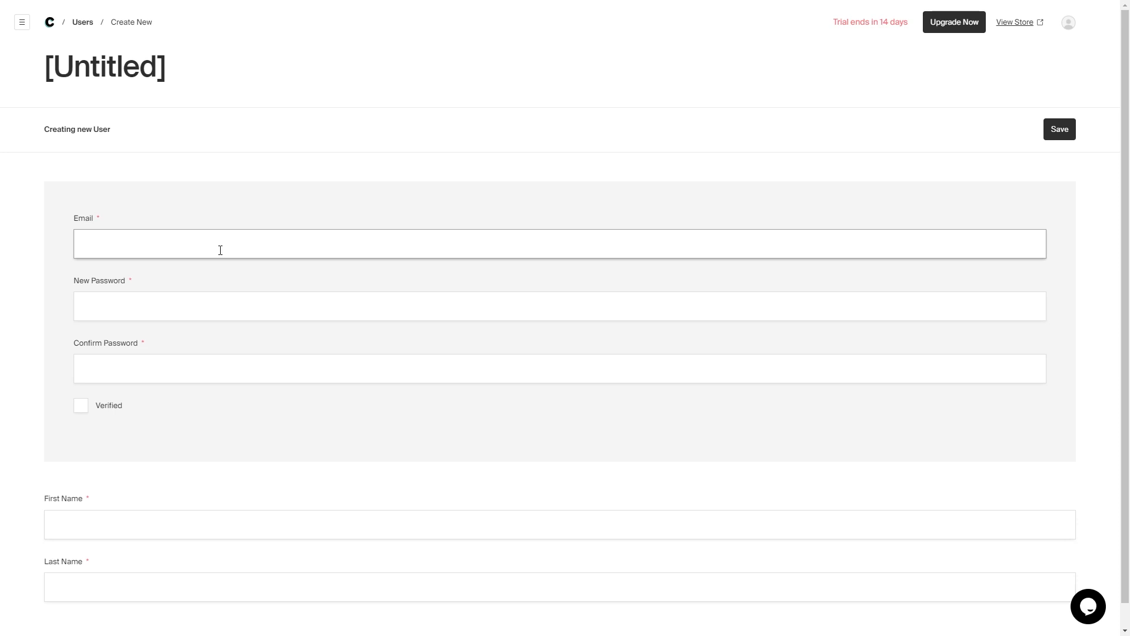
pyautogui.write('johndoe@example.com')
pyautogui.press('Tab')
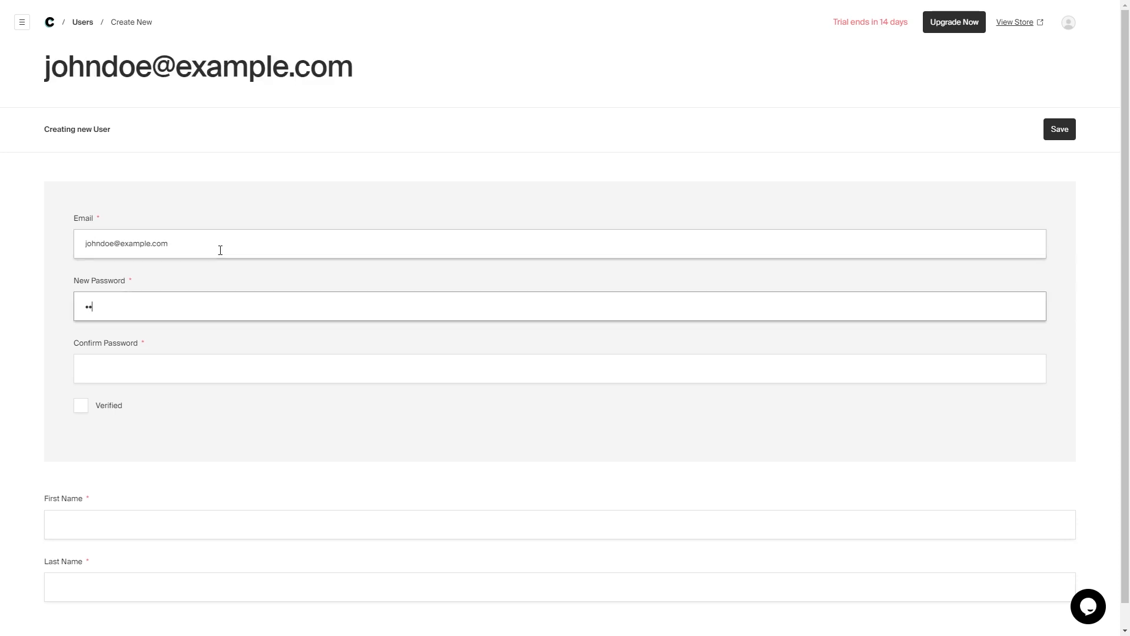
pyautogui.write('•••••••')
pyautogui.click(112, 500)
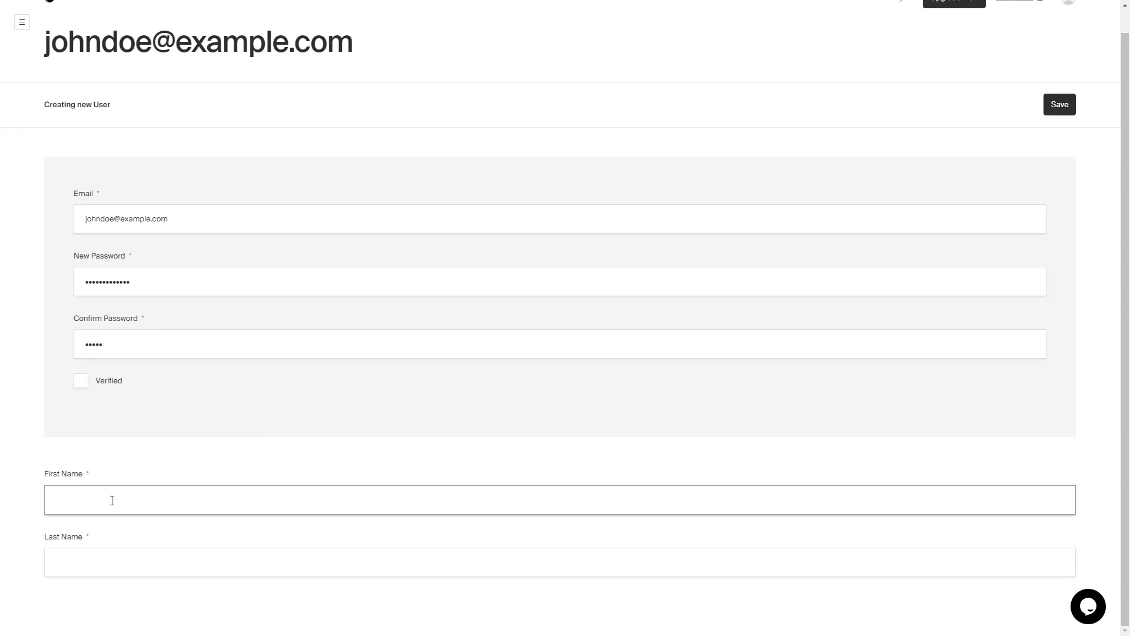
pyautogui.write('John')
pyautogui.press('Tab')
pyautogui.write('Doe')
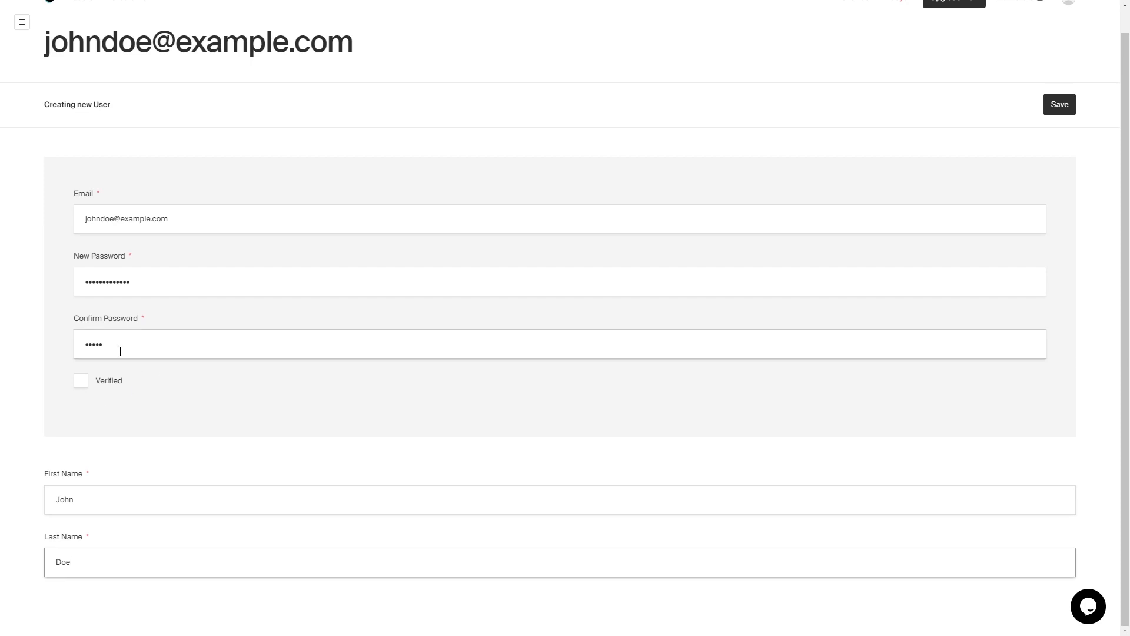
# - Tick Verified and re-paste the confirm password so it matches
pyautogui.click(83, 383)
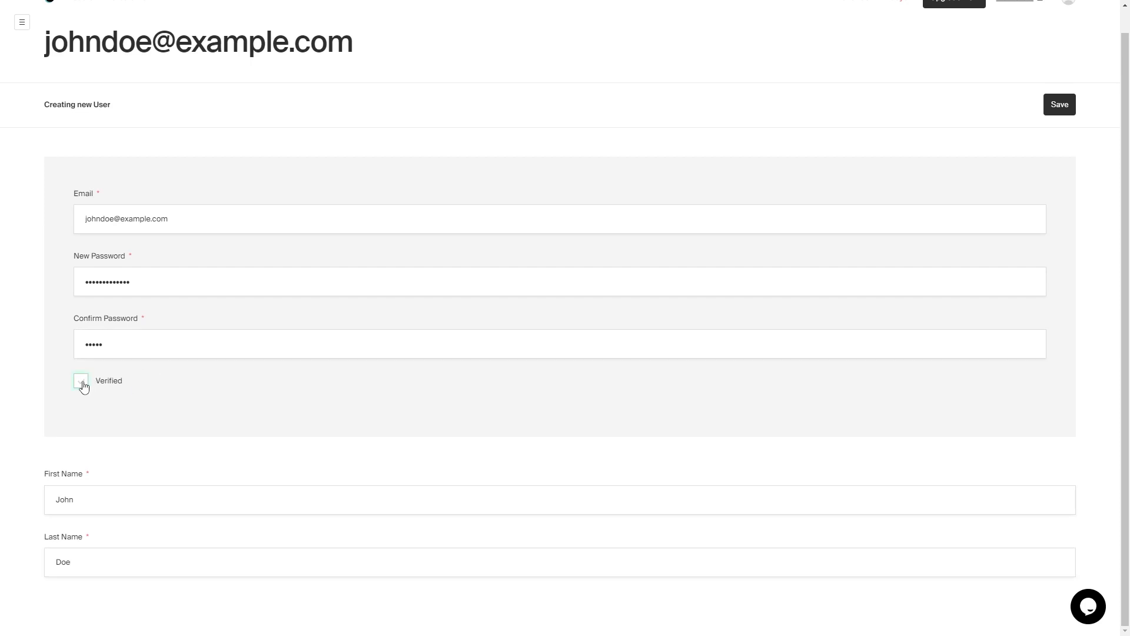
pyautogui.doubleClick(144, 351)
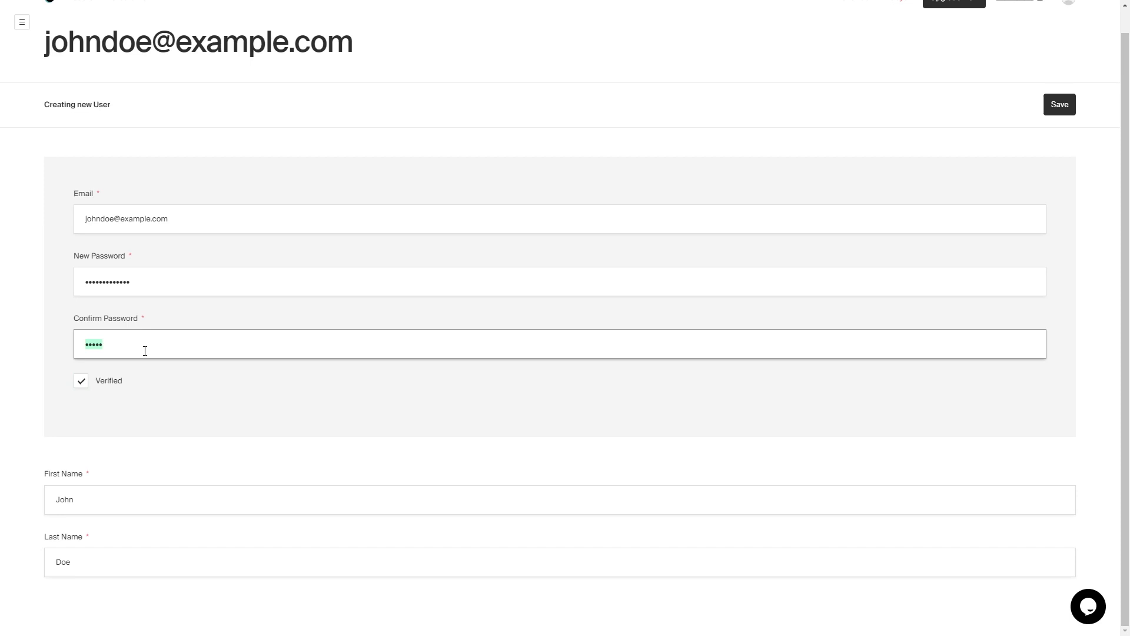
pyautogui.hotkey('ctrl', 'v')
pyautogui.click(378, 467)
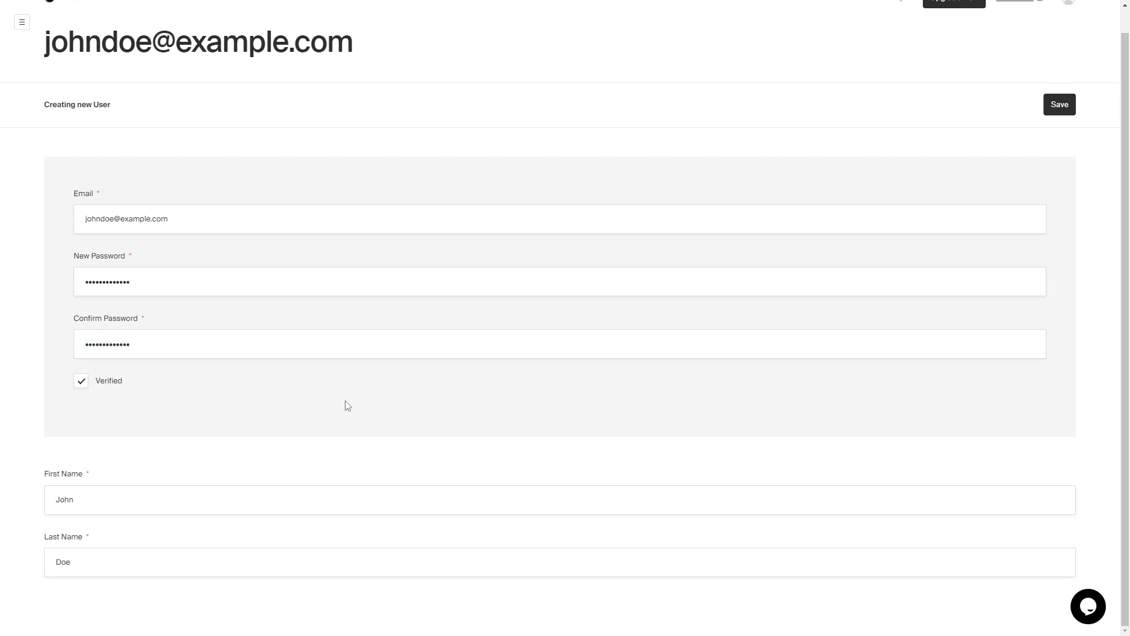
pyautogui.scroll(1, 347, 405)
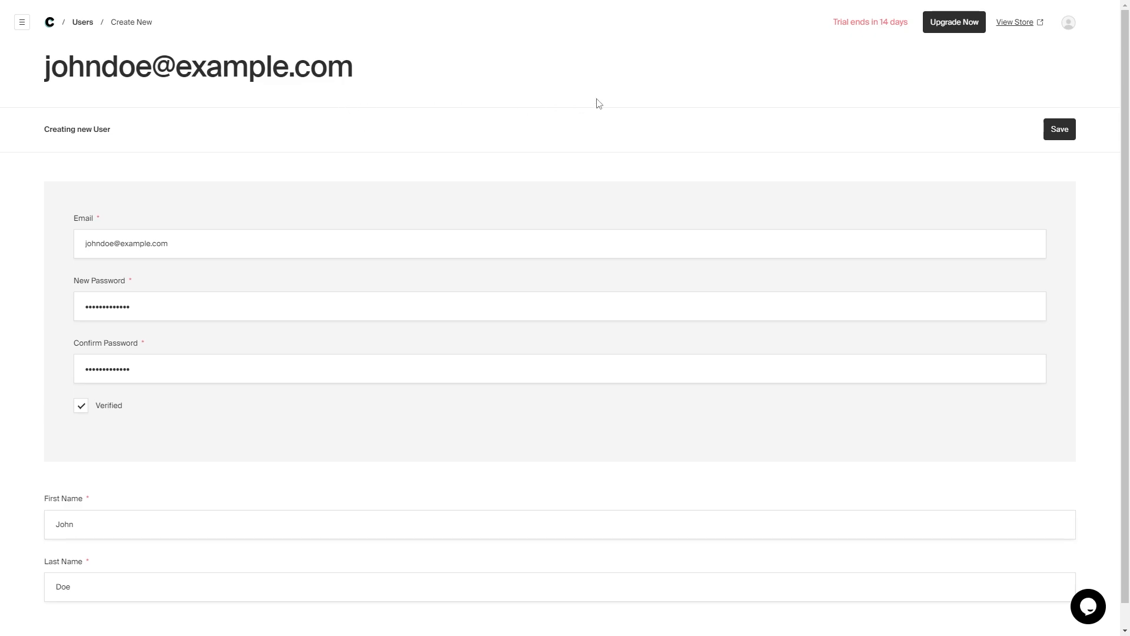
# - Save the new user and let Chrome store the password
pyautogui.click(1045, 129)
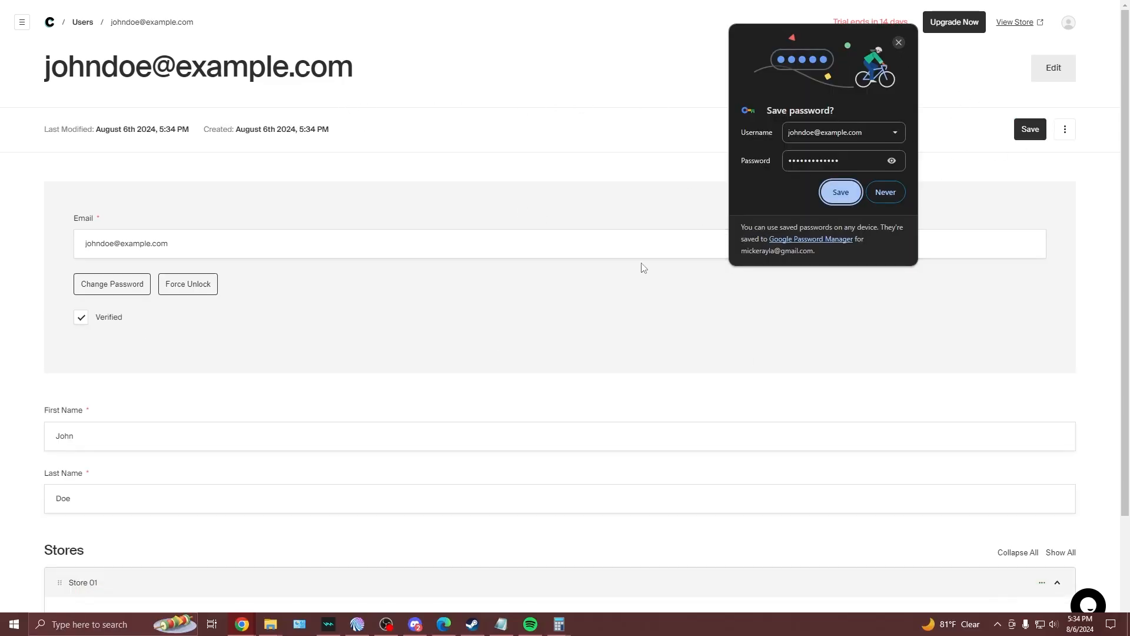
pyautogui.click(841, 192)
pyautogui.scroll(-1, 192, 343)
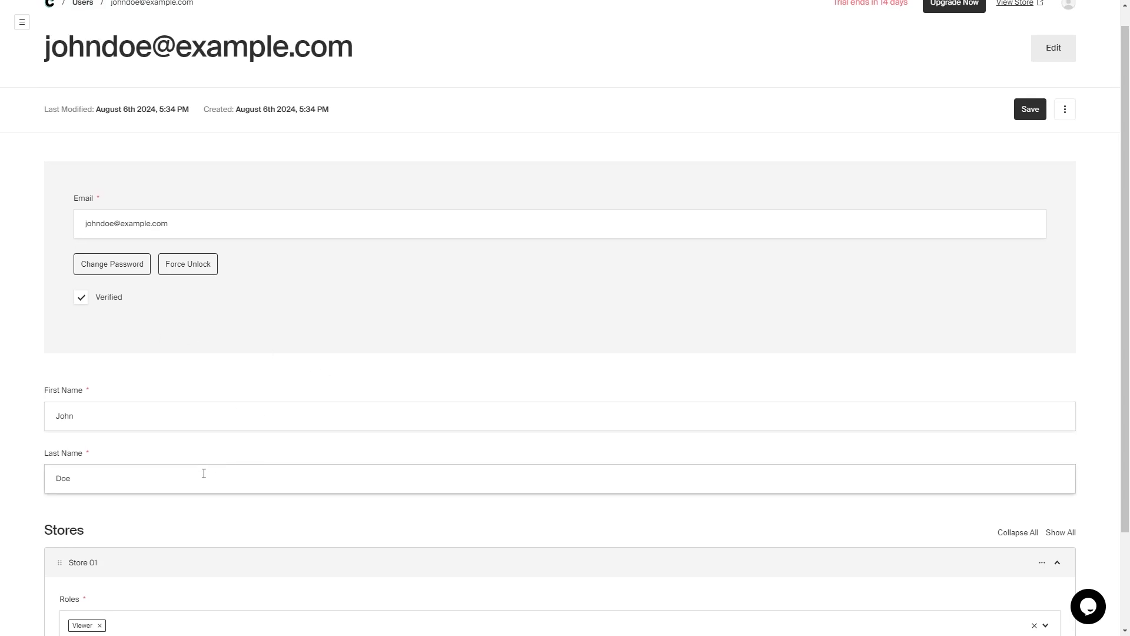
pyautogui.scroll(-2, 399, 293)
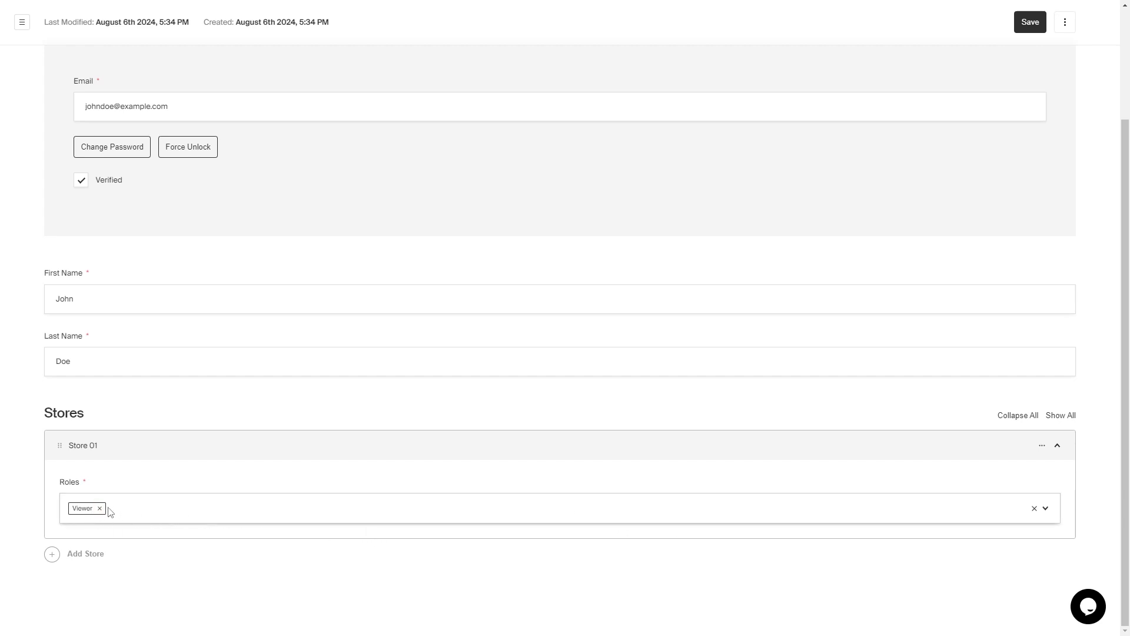
# - Add the Admin role alongside Viewer for Store 01 and save the user
pyautogui.click(1043, 515)
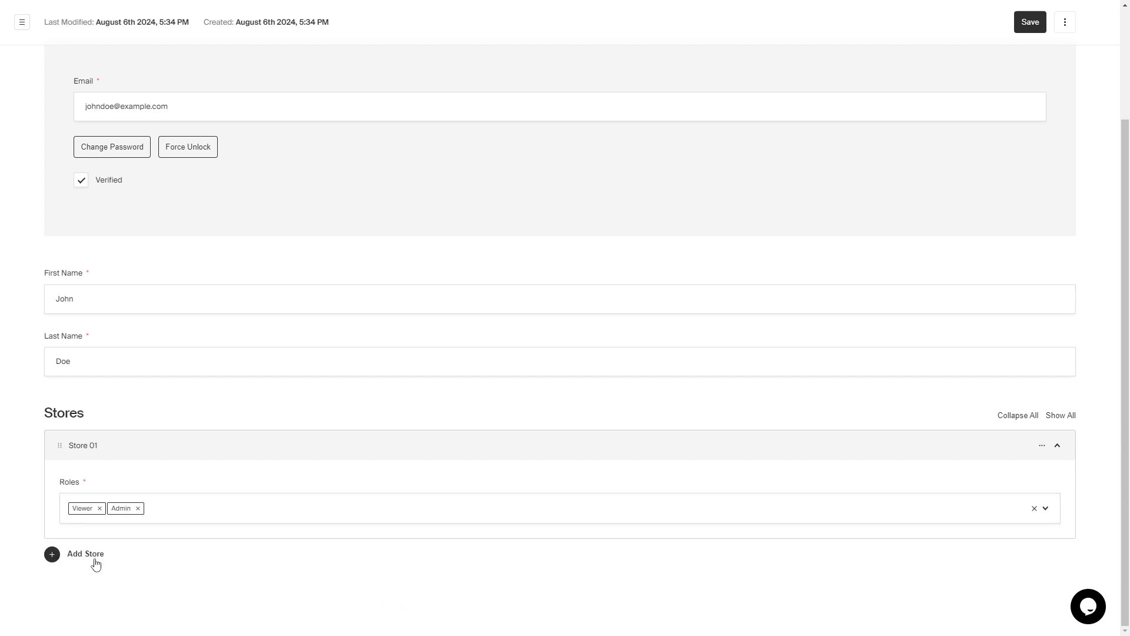
pyautogui.scroll(3, 642, 391)
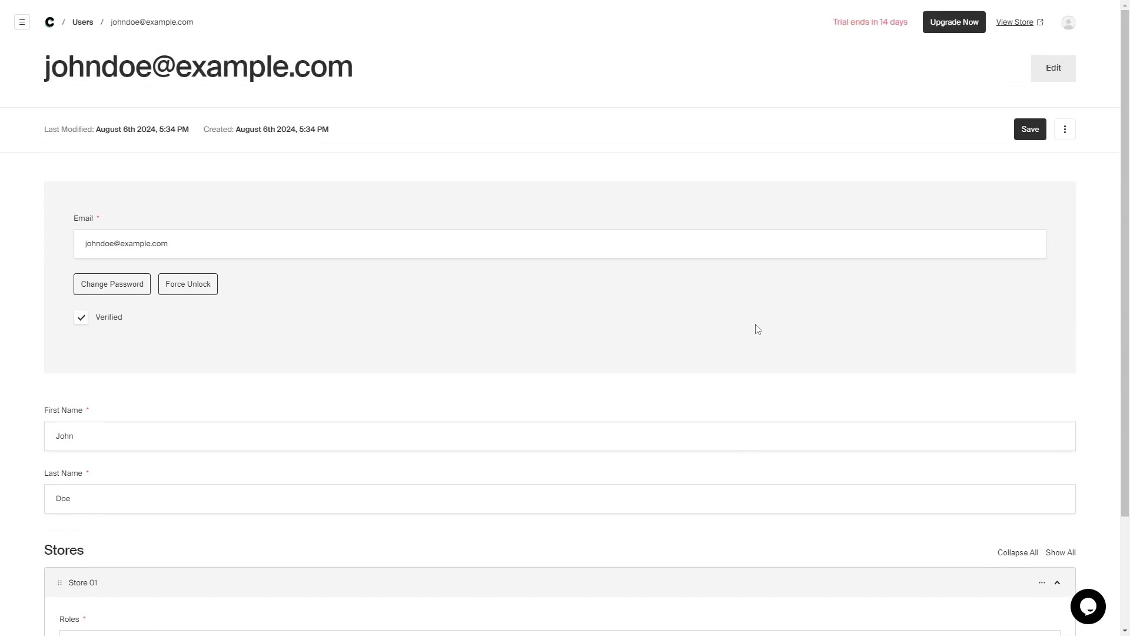
pyautogui.click(1041, 135)
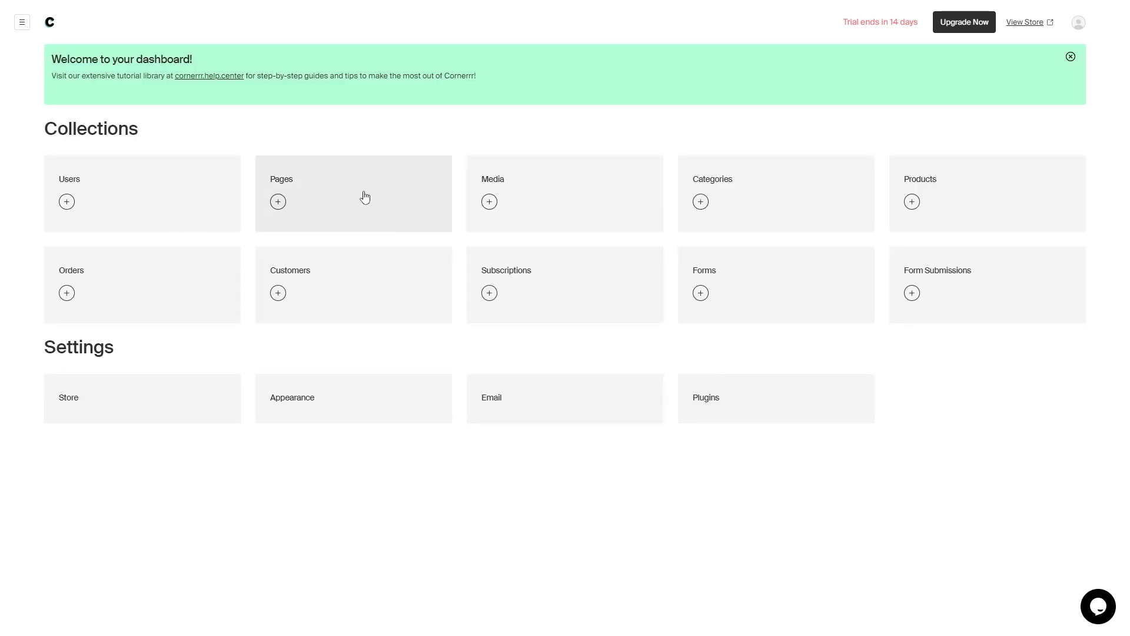
# - Create a new page in Pages titled 'Home Page'
pyautogui.click(365, 197)
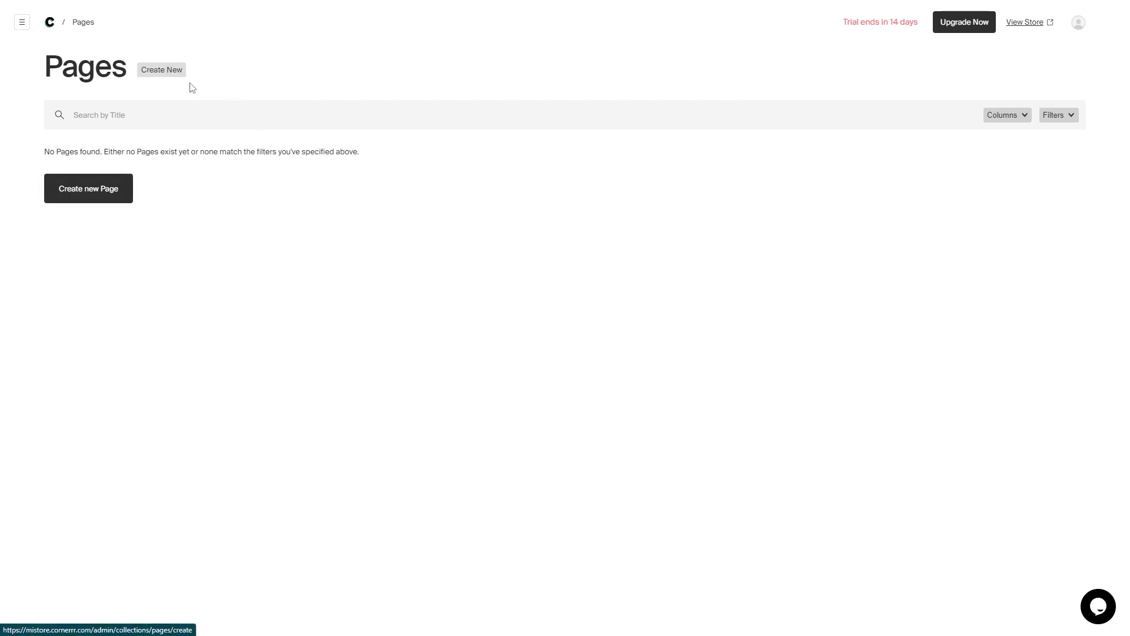
pyautogui.click(168, 73)
pyautogui.click(144, 261)
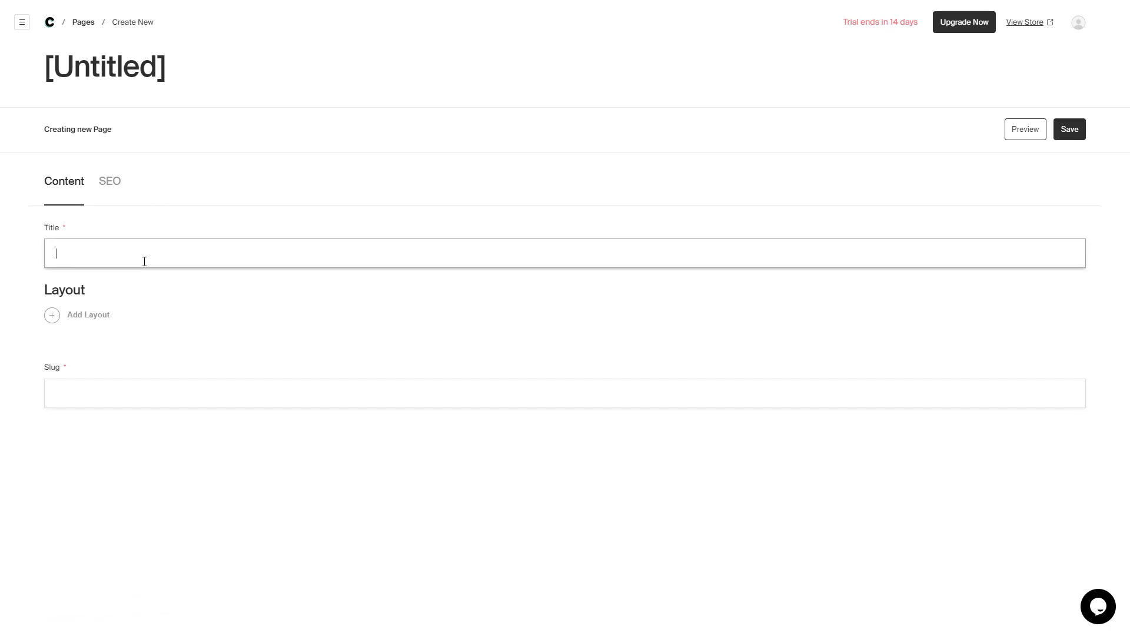
pyautogui.write('Home Page')
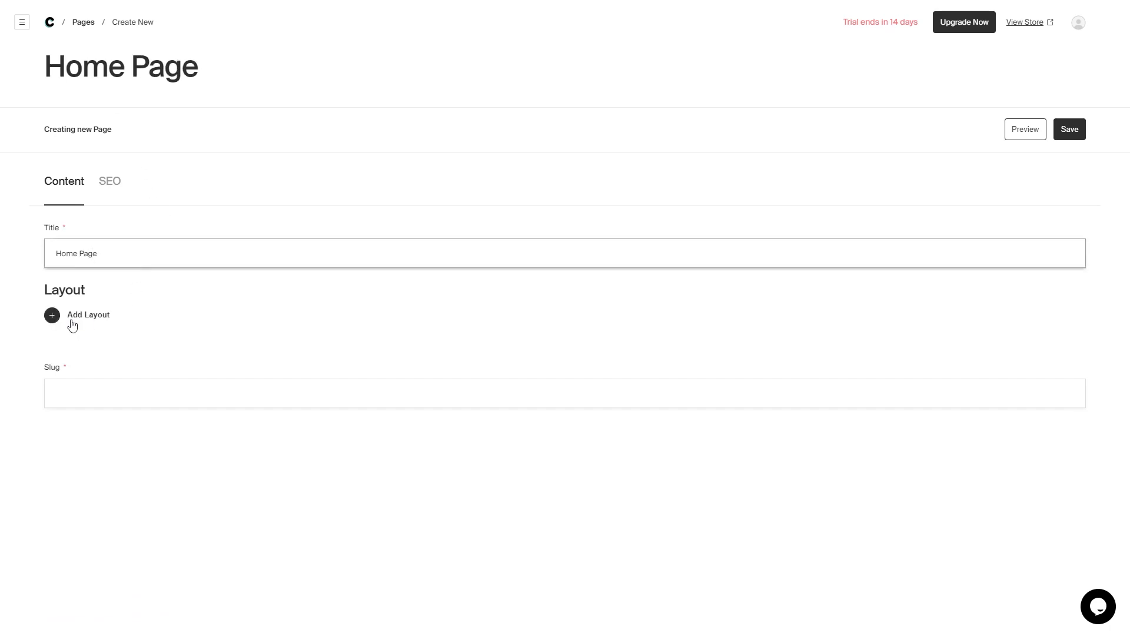
# - Browse the Add Layout block gallery (Content, Media, Form, Hero With Background)
pyautogui.click(72, 326)
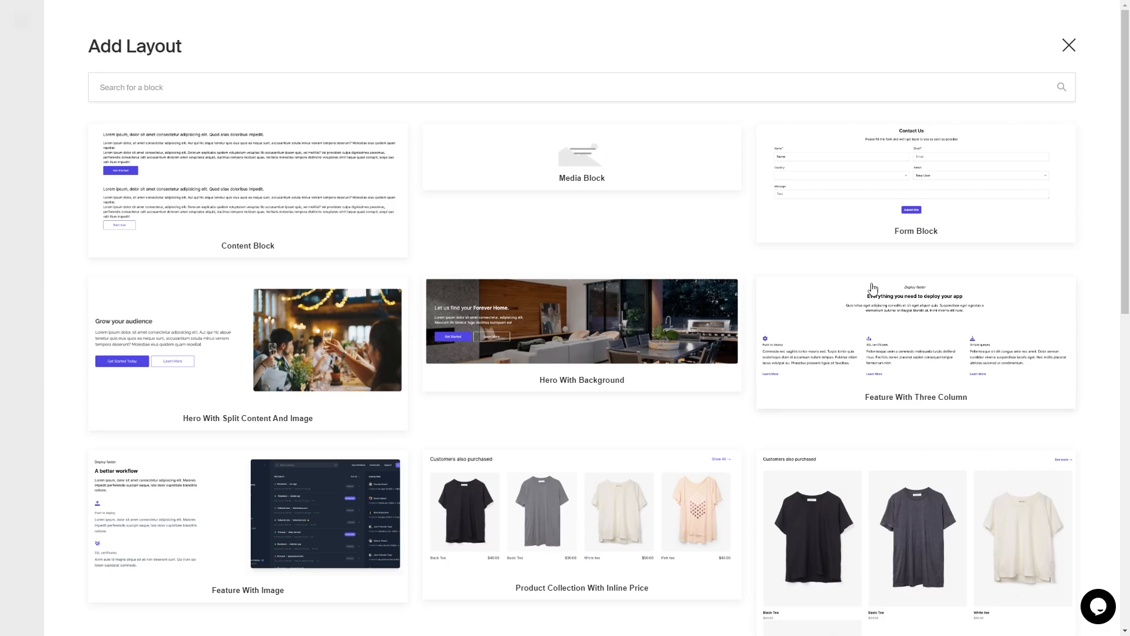
pyautogui.scroll(-3, 859, 279)
pyautogui.scroll(-2, 565, 279)
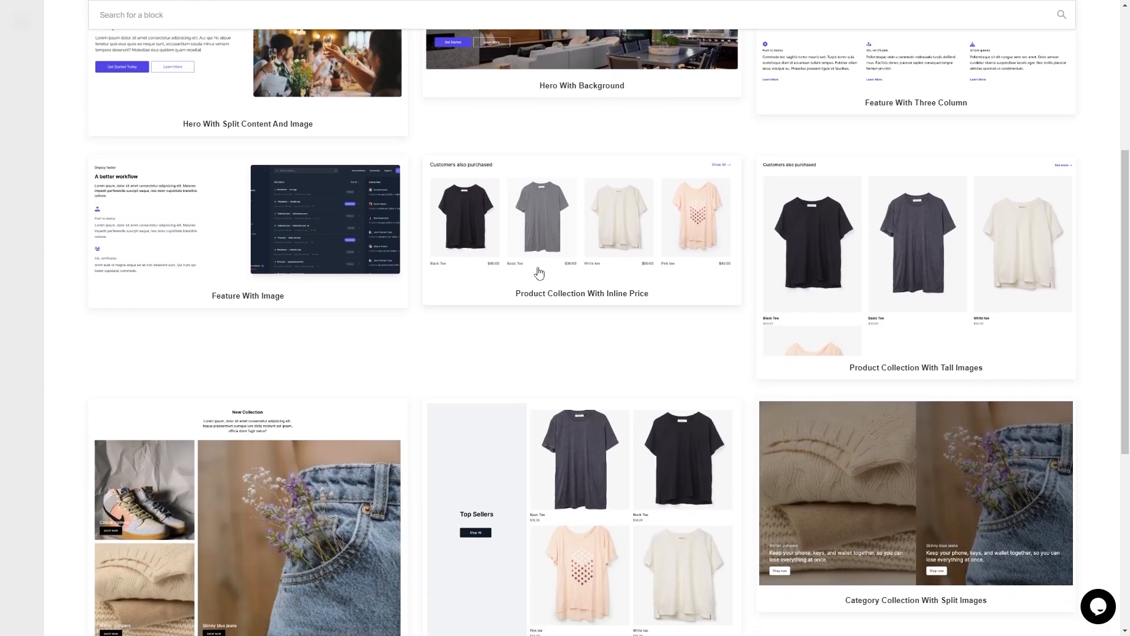
pyautogui.scroll(-6, 539, 272)
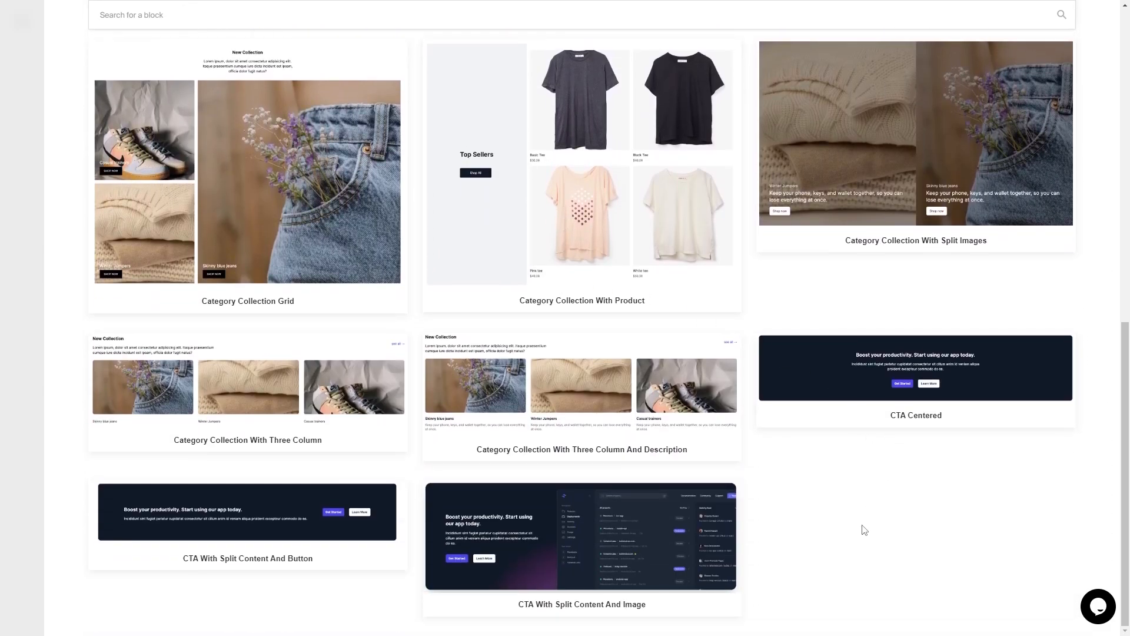
pyautogui.scroll(3, 848, 438)
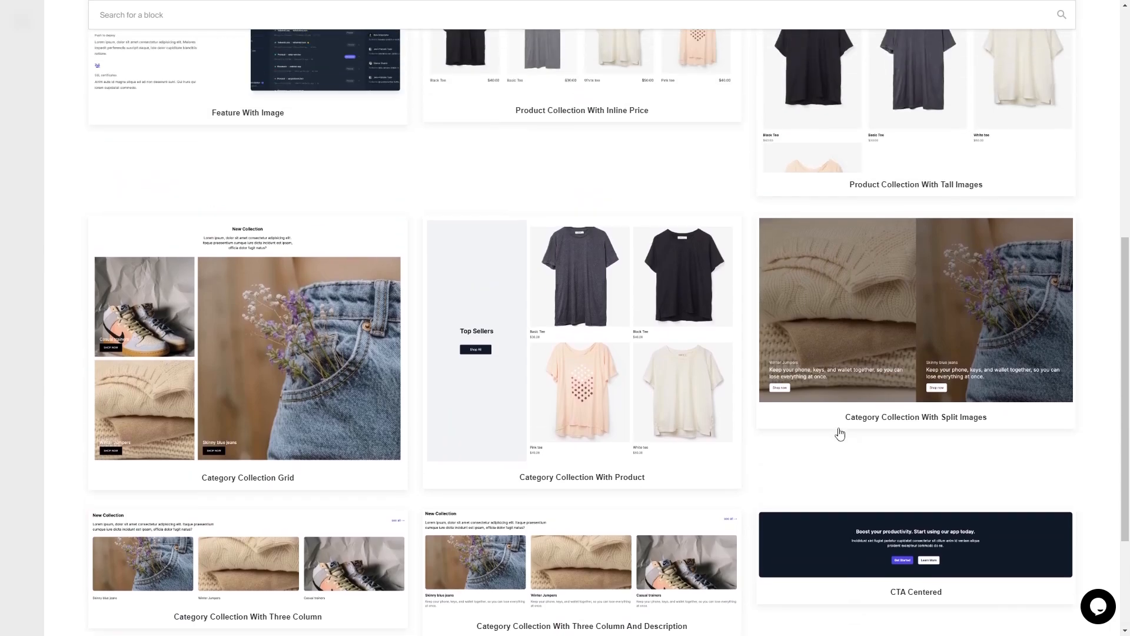
pyautogui.scroll(8, 668, 395)
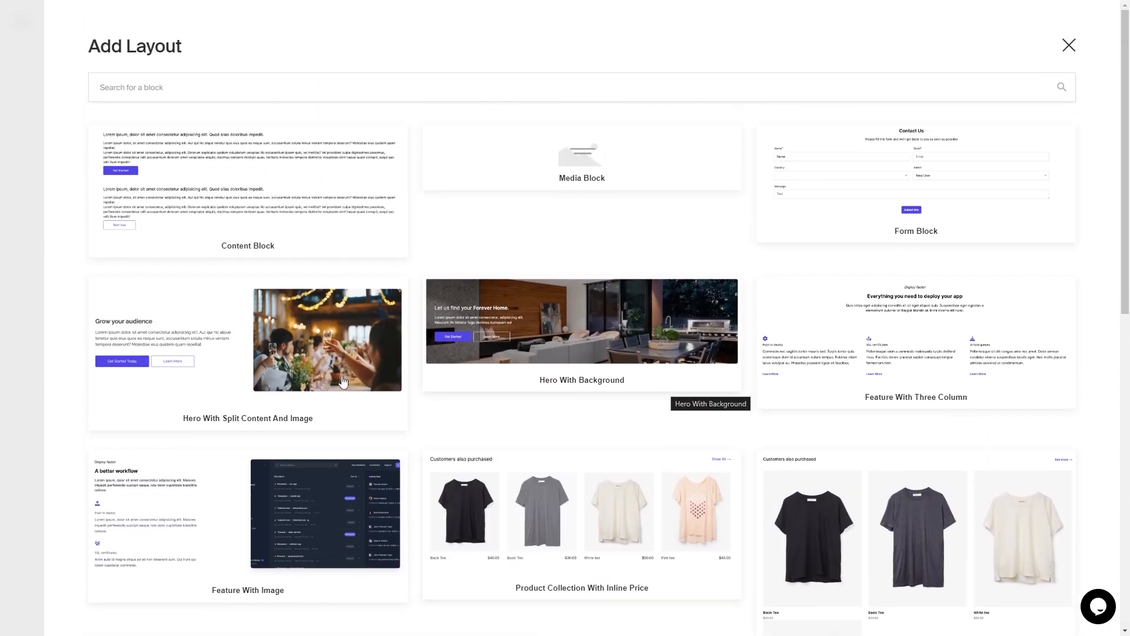
# - Add a Hero With Background block set to Full size with Left alignment
pyautogui.click(649, 315)
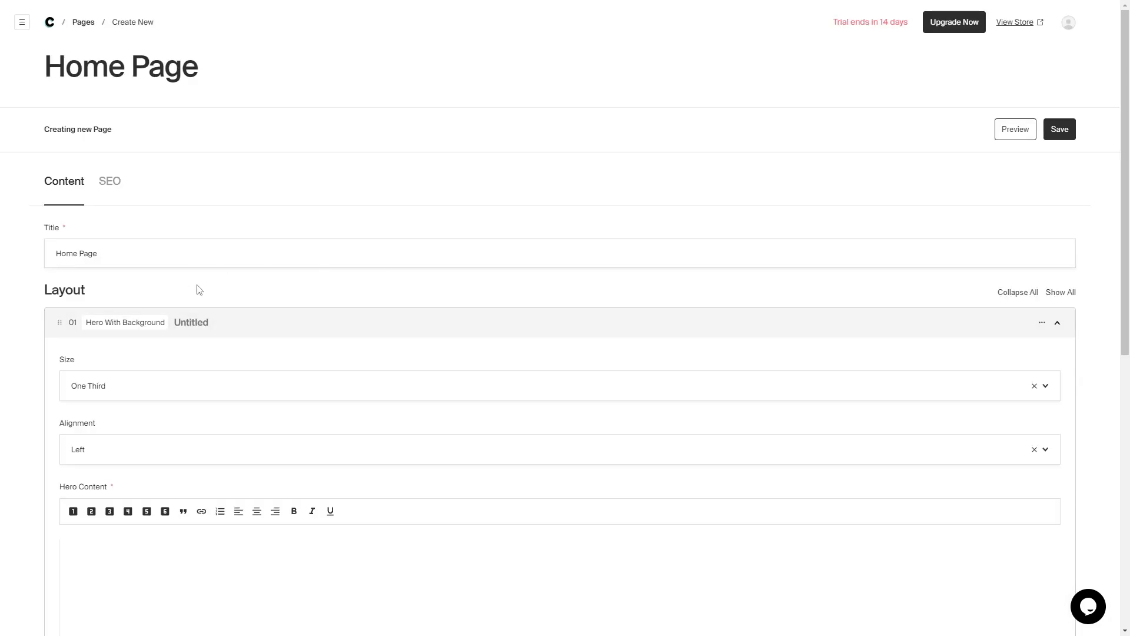
pyautogui.scroll(-3, 203, 215)
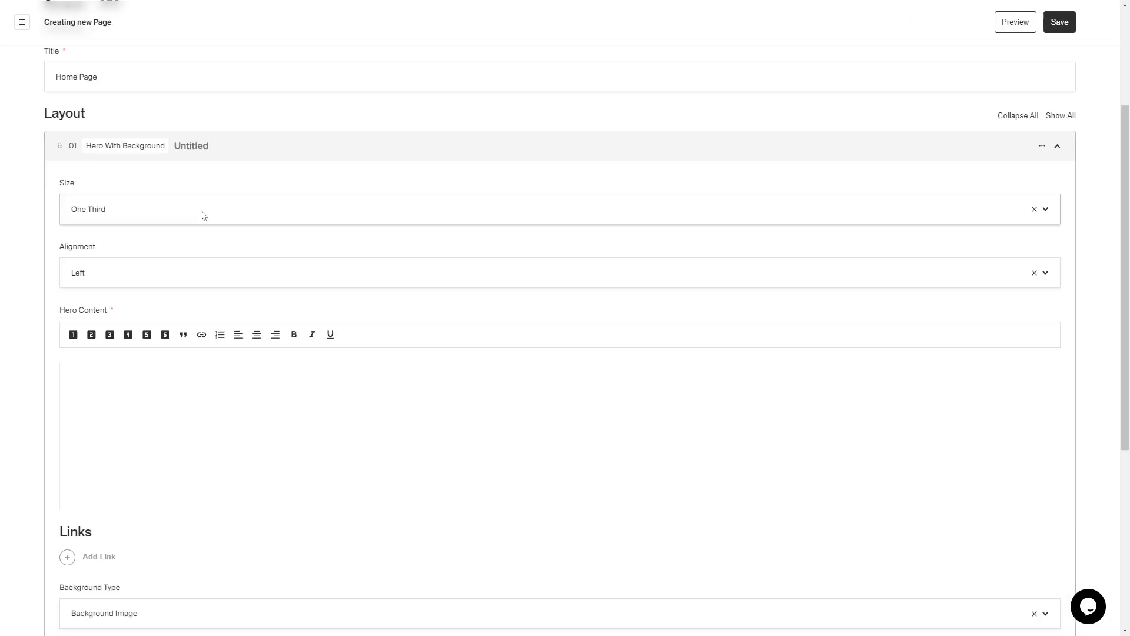
pyautogui.scroll(1, 203, 215)
pyautogui.click(239, 269)
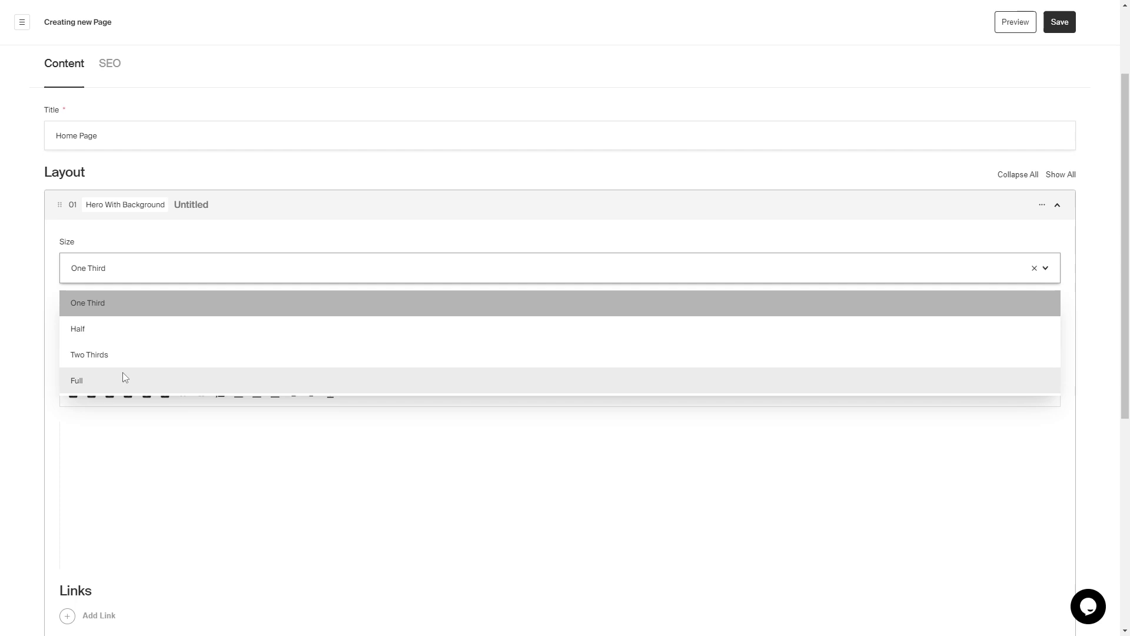
pyautogui.click(101, 379)
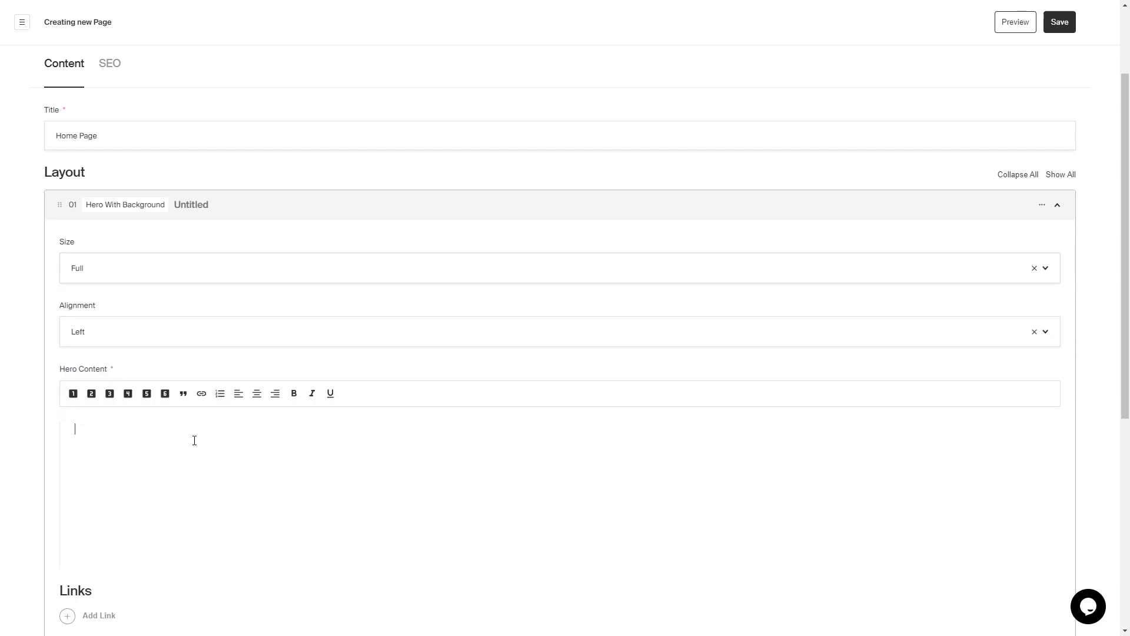
pyautogui.click(131, 346)
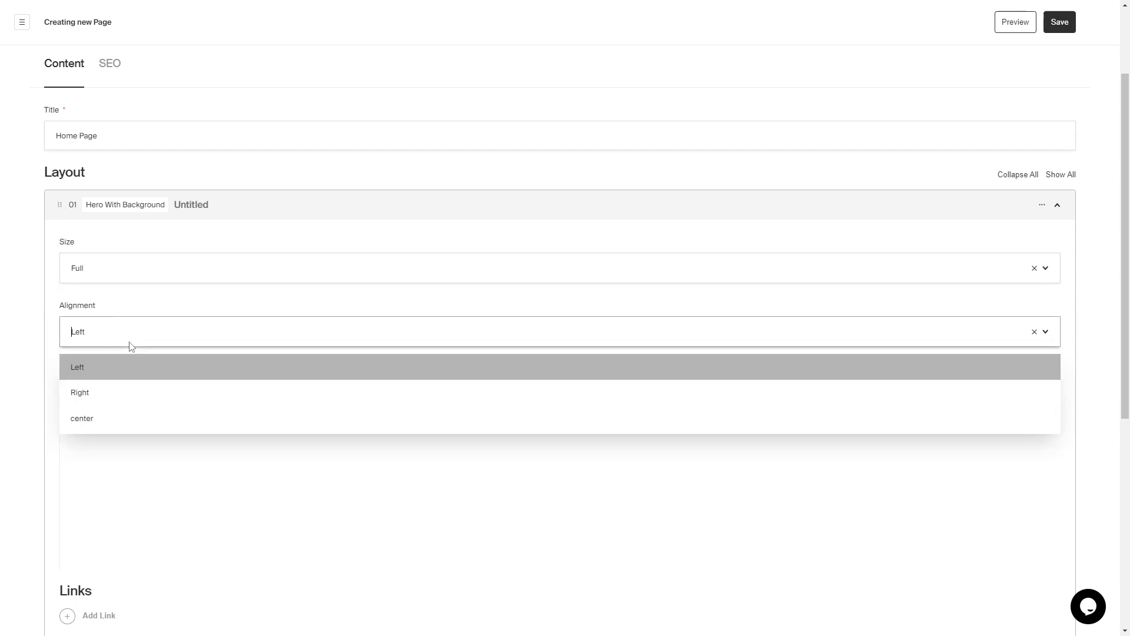
pyautogui.click(229, 485)
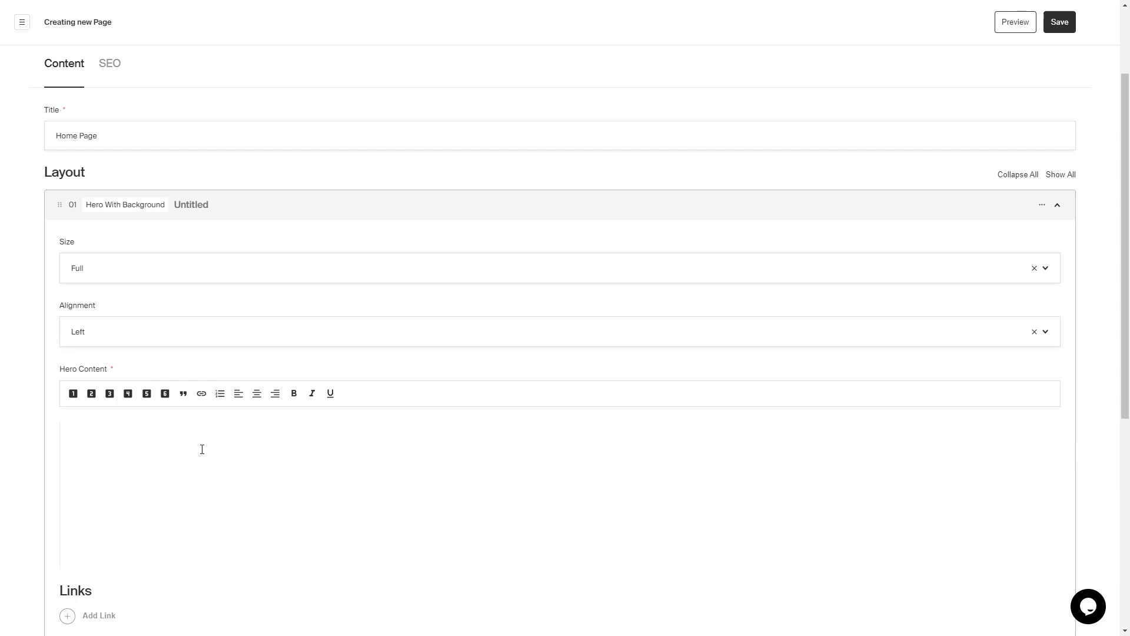
pyautogui.scroll(-4, 201, 449)
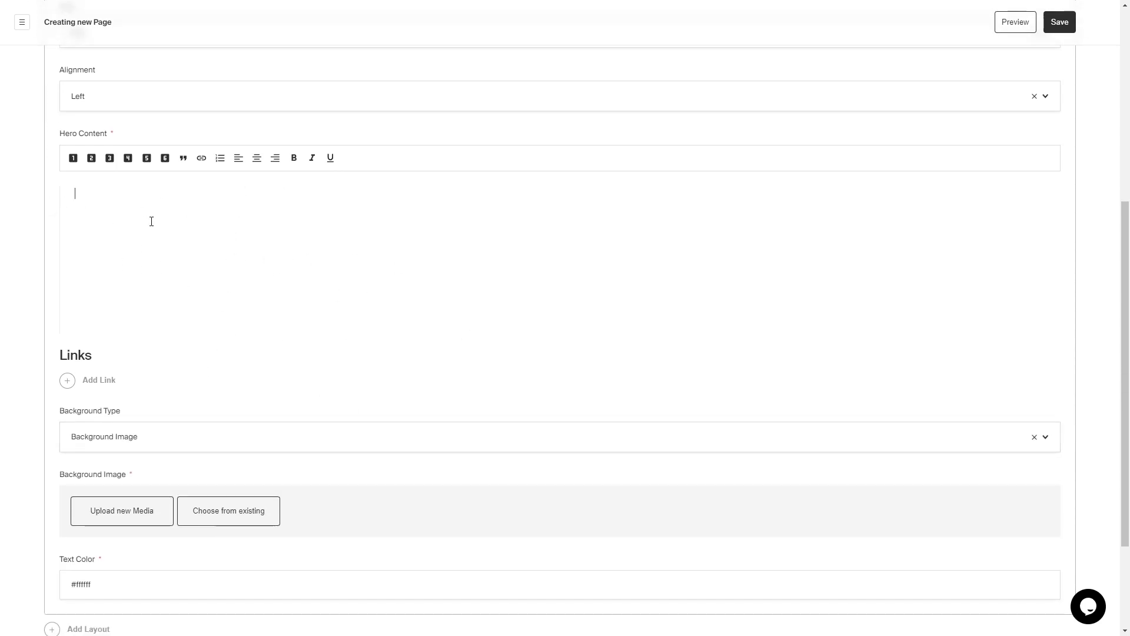
pyautogui.scroll(4, 139, 218)
pyautogui.click(130, 346)
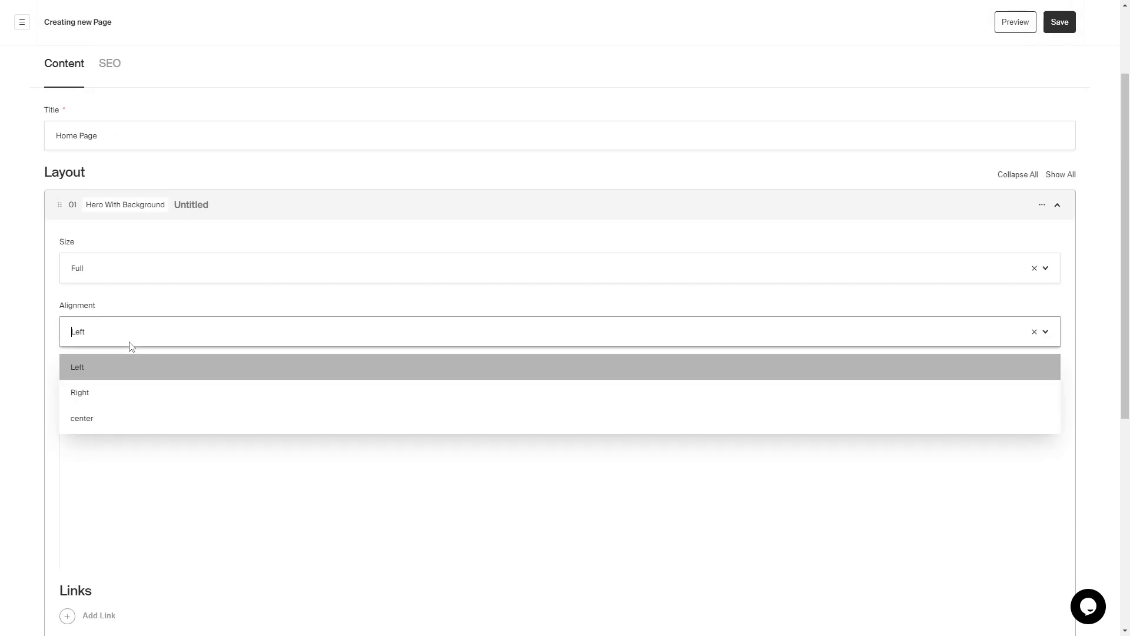
pyautogui.click(229, 485)
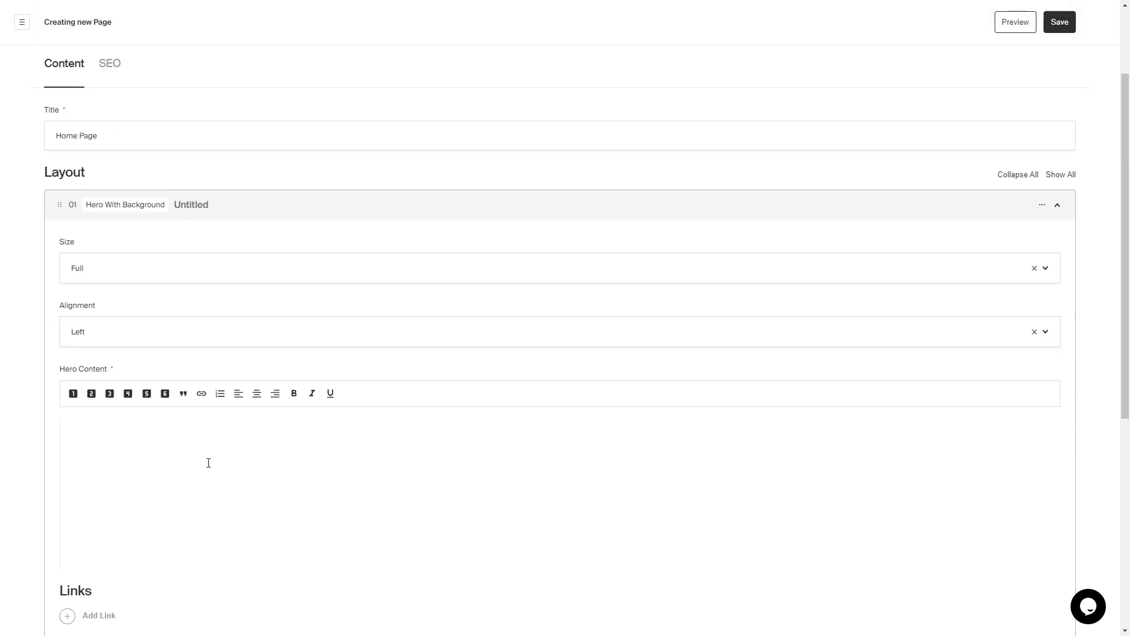
pyautogui.scroll(-4, 203, 447)
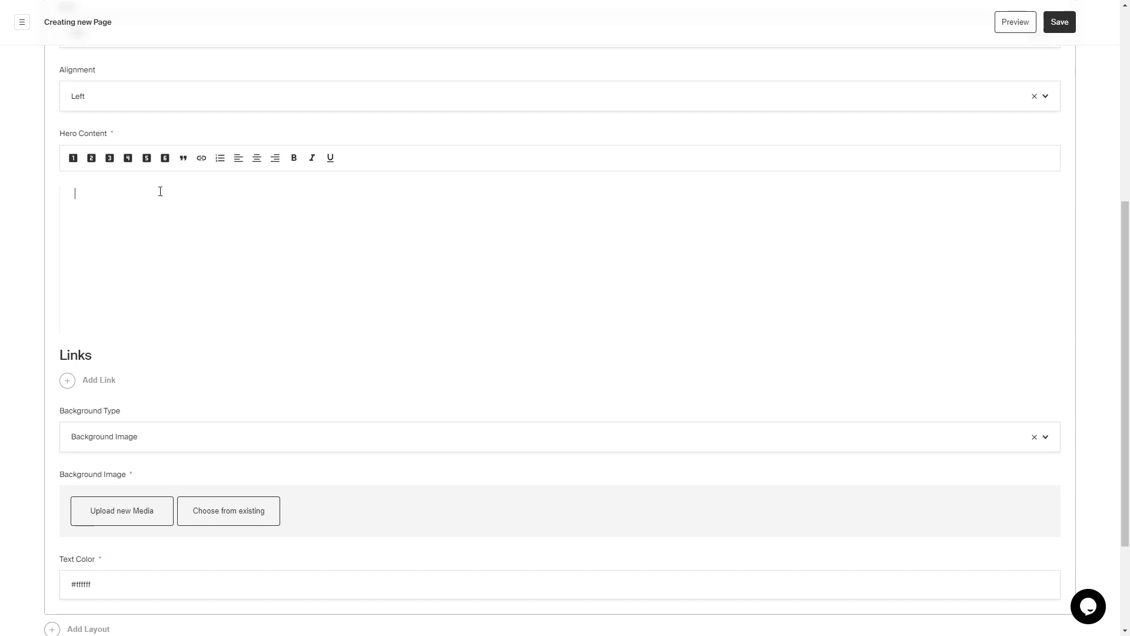
# - Enter 'This is my content!' as the hero text, formatted as a blockquote
pyautogui.write('This is my content!')
pyautogui.click(73, 158)
pyautogui.click(92, 159)
pyautogui.click(109, 158)
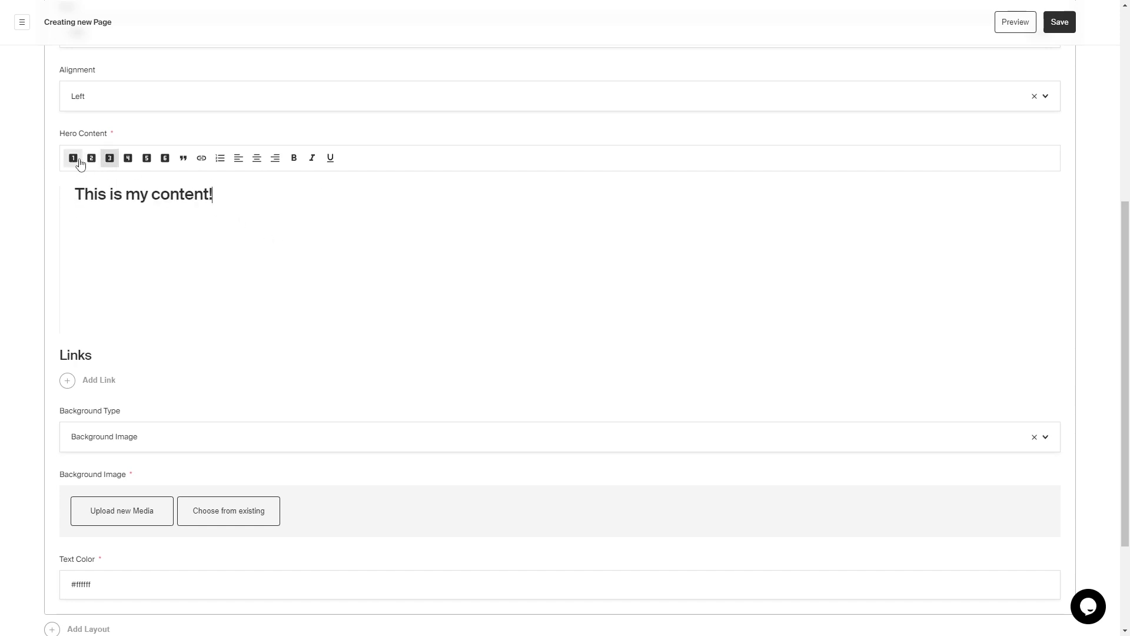
pyautogui.click(164, 158)
pyautogui.click(183, 158)
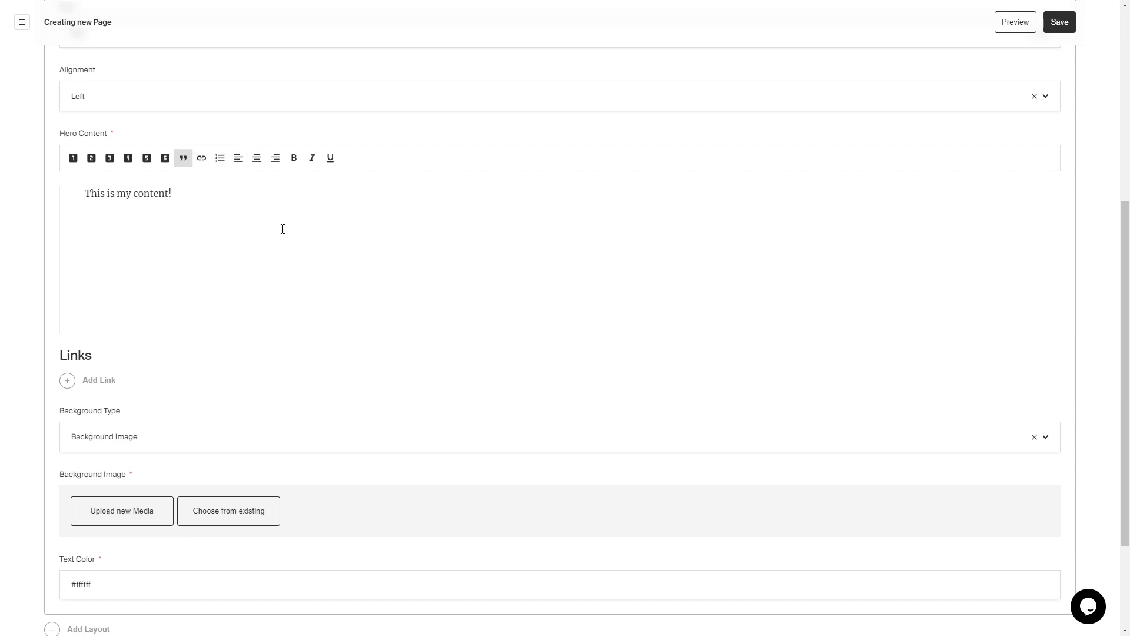
pyautogui.scroll(-3, 271, 323)
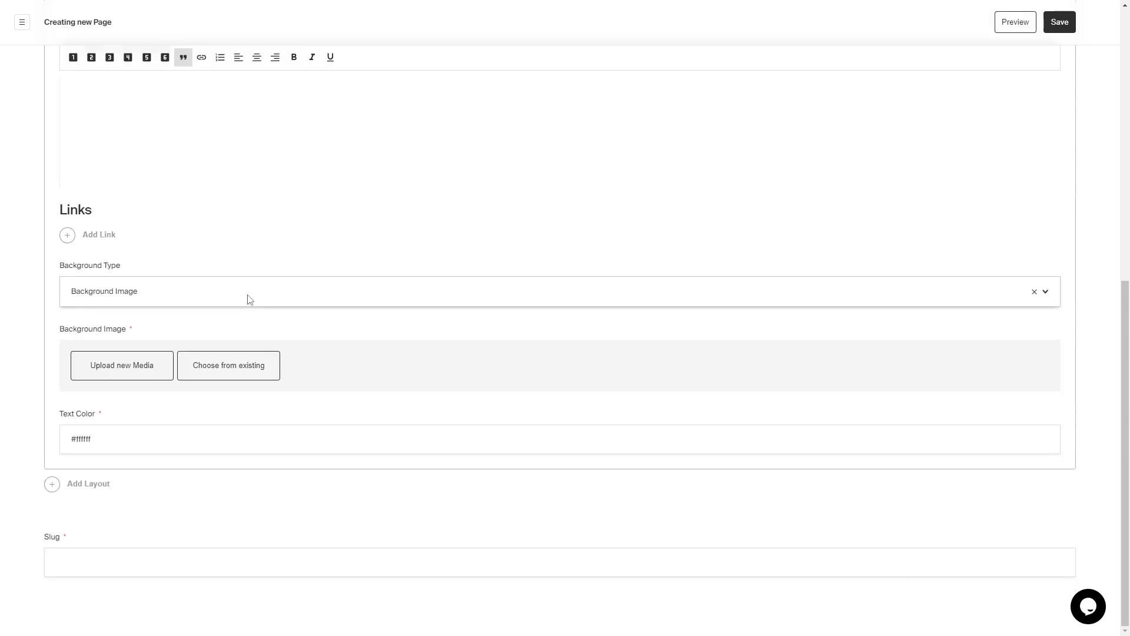
# - Switch the hero background type to Background Color and set the page slug to 'home'
pyautogui.click(250, 299)
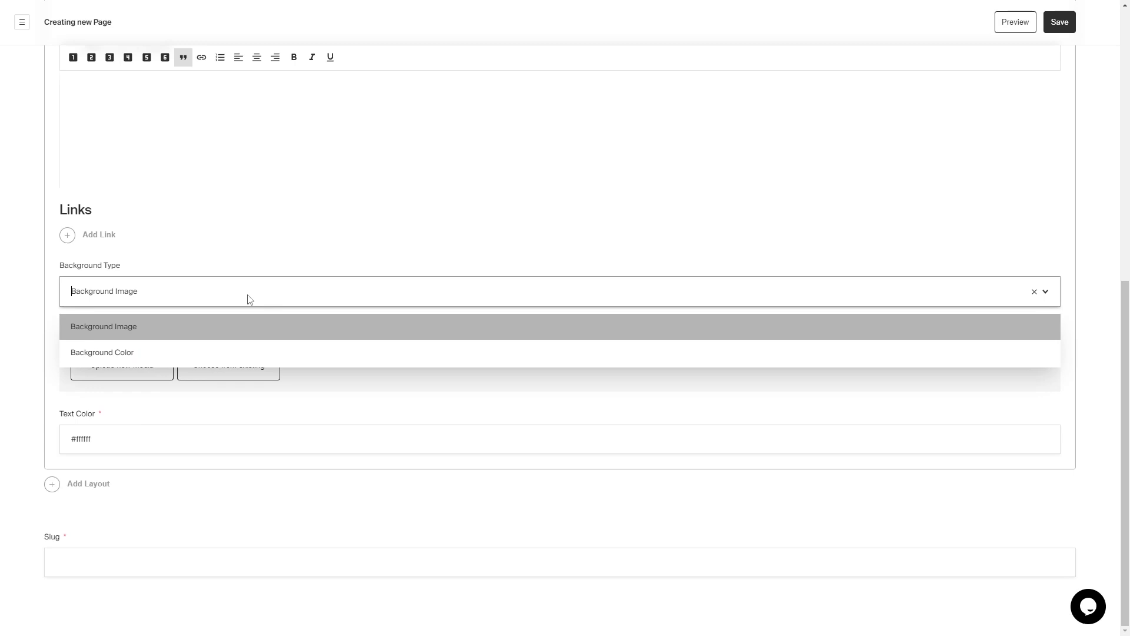
pyautogui.click(212, 329)
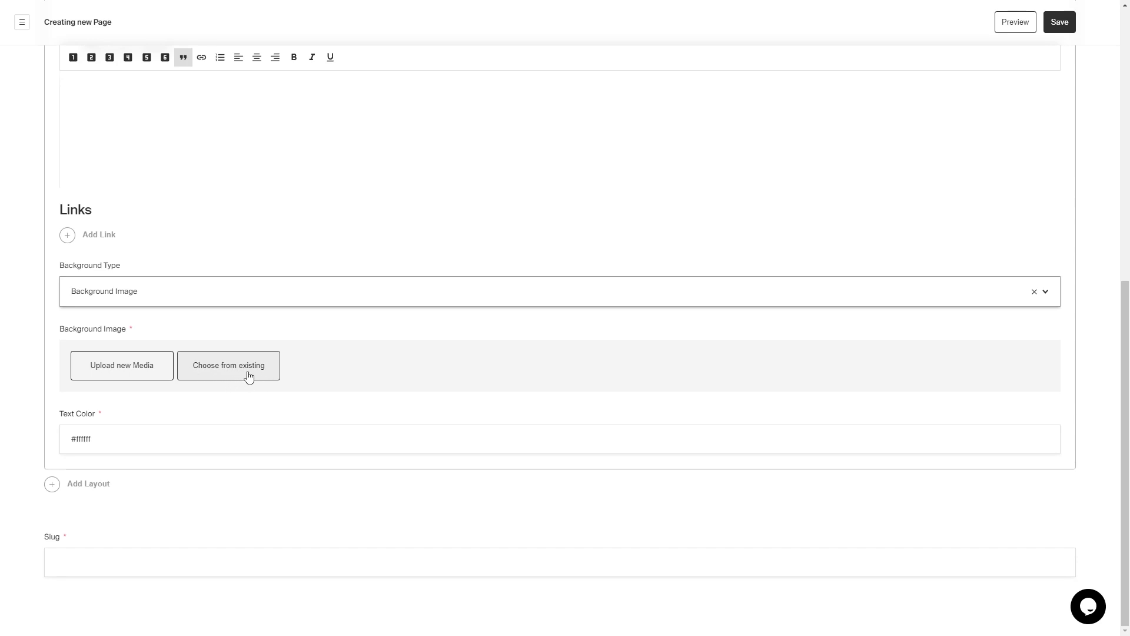
pyautogui.click(154, 283)
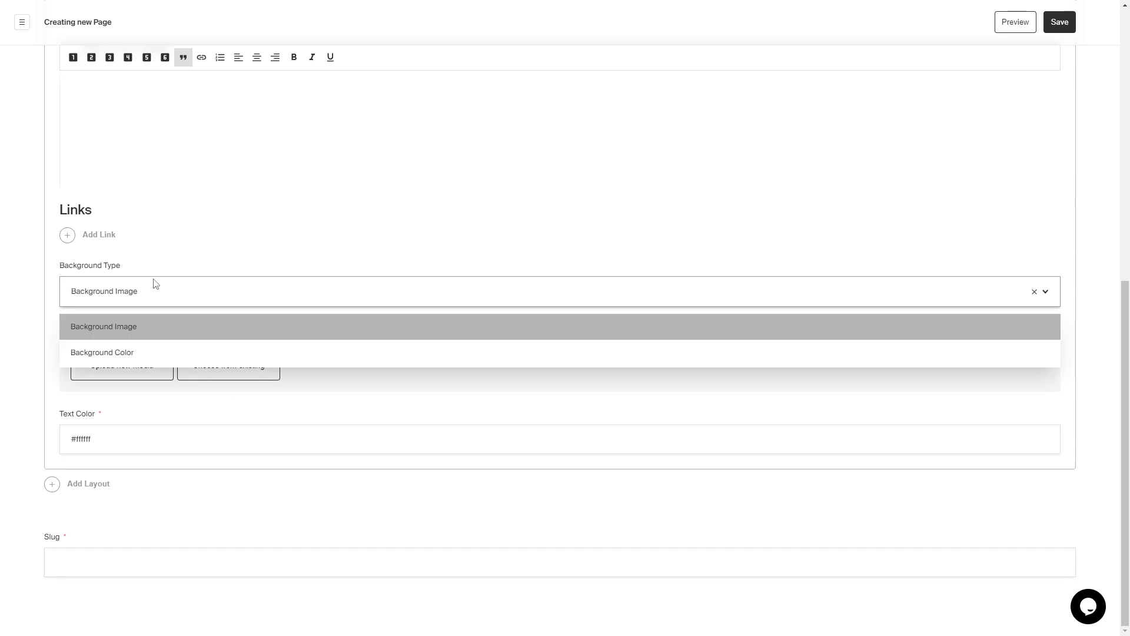
pyautogui.click(200, 351)
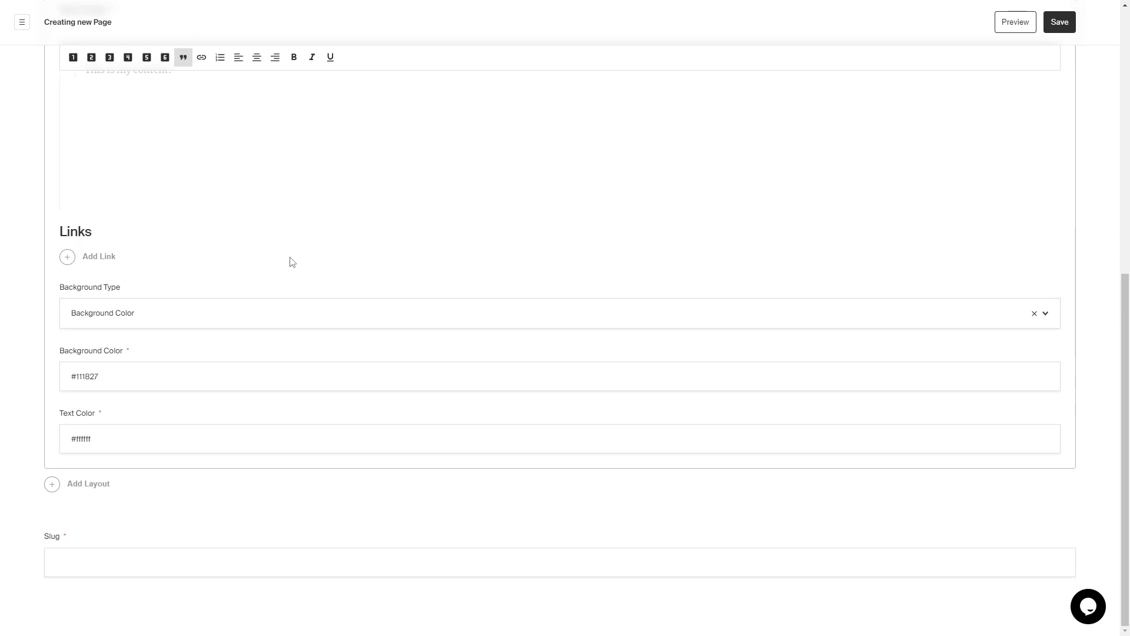
pyautogui.click(130, 438)
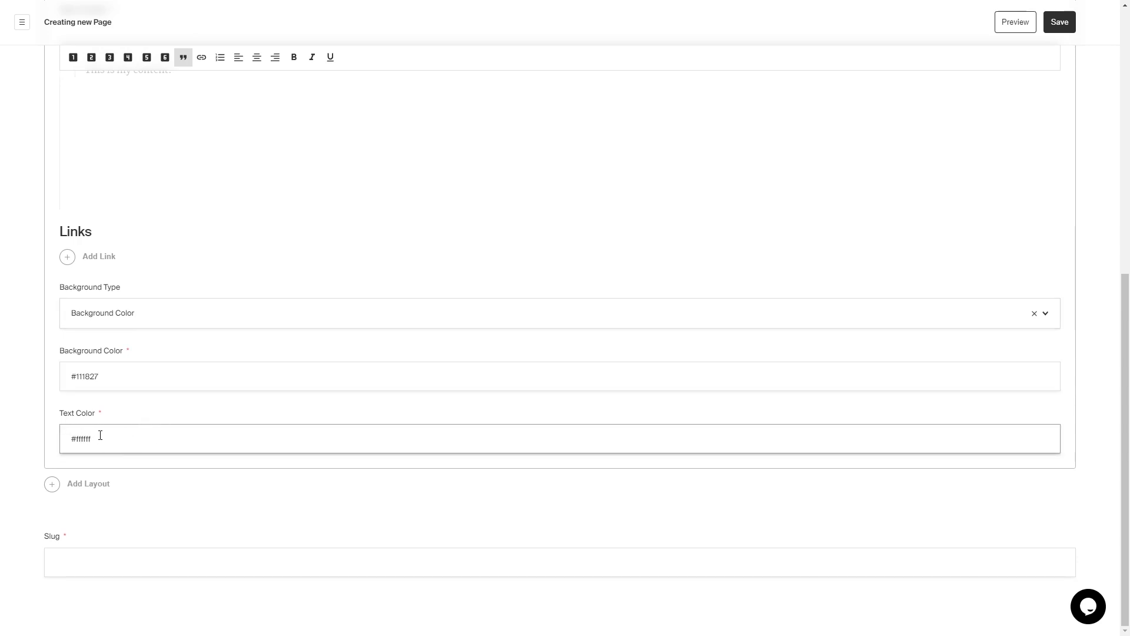
pyautogui.scroll(1, 100, 435)
pyautogui.scroll(-1, 100, 435)
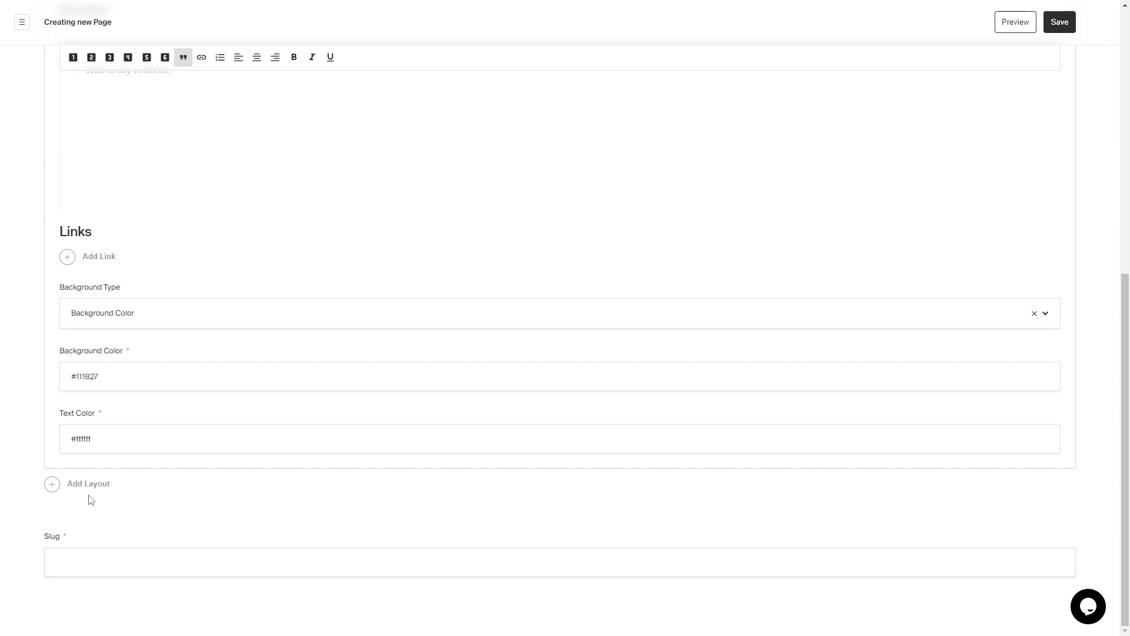
pyautogui.click(91, 561)
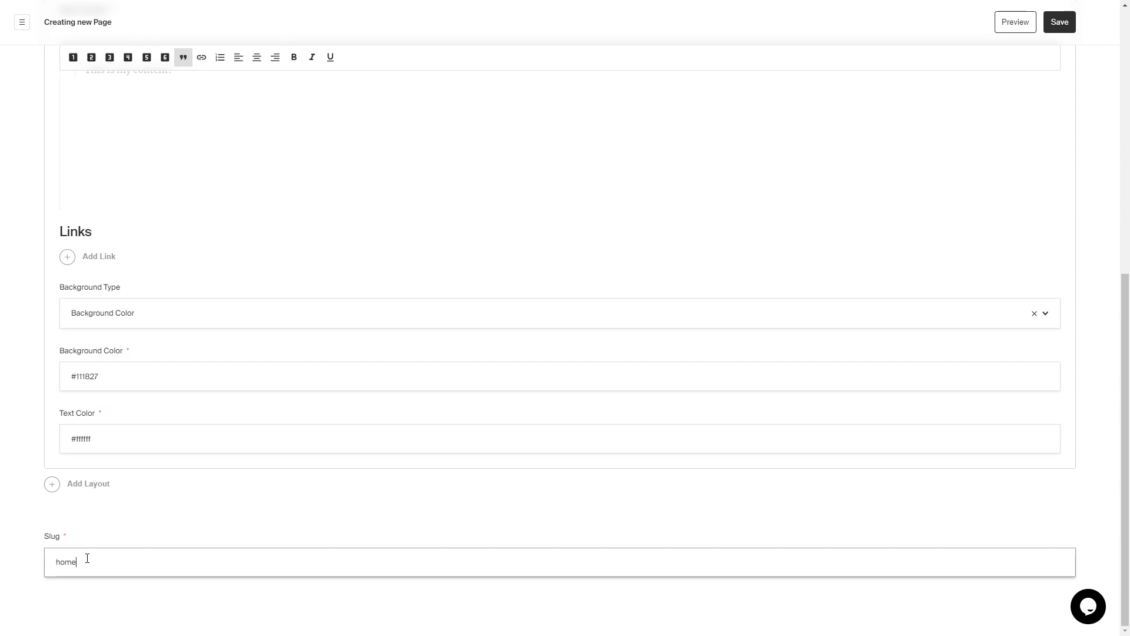
pyautogui.scroll(8, 87, 558)
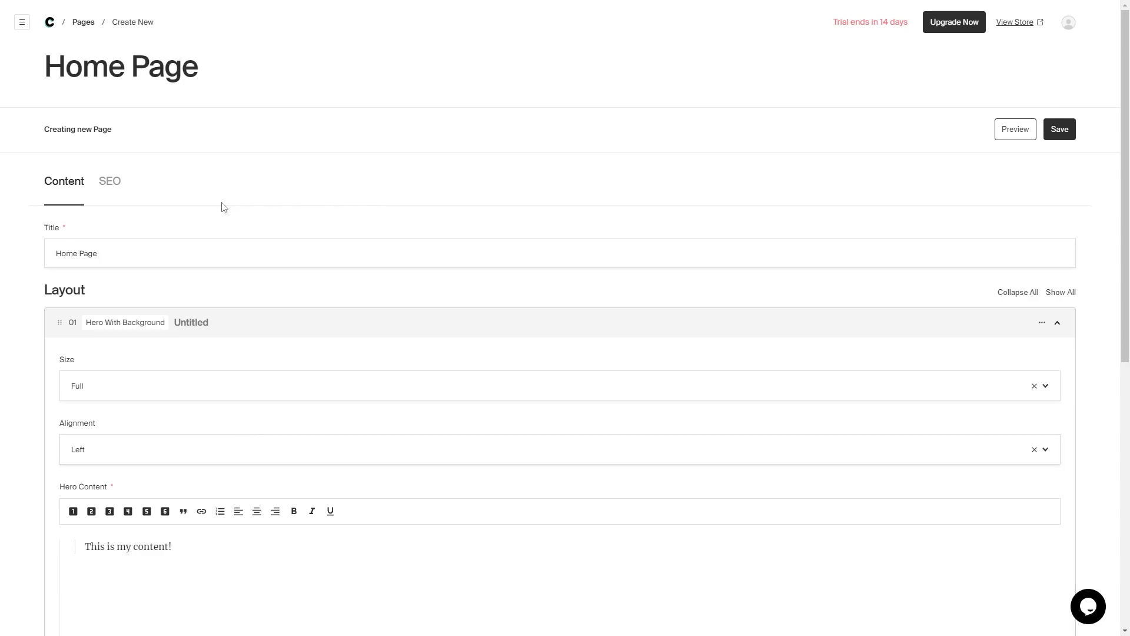
# - Auto-generate the SEO title, extend it with 'which is really cool and stuff', and add a merch description
pyautogui.click(114, 190)
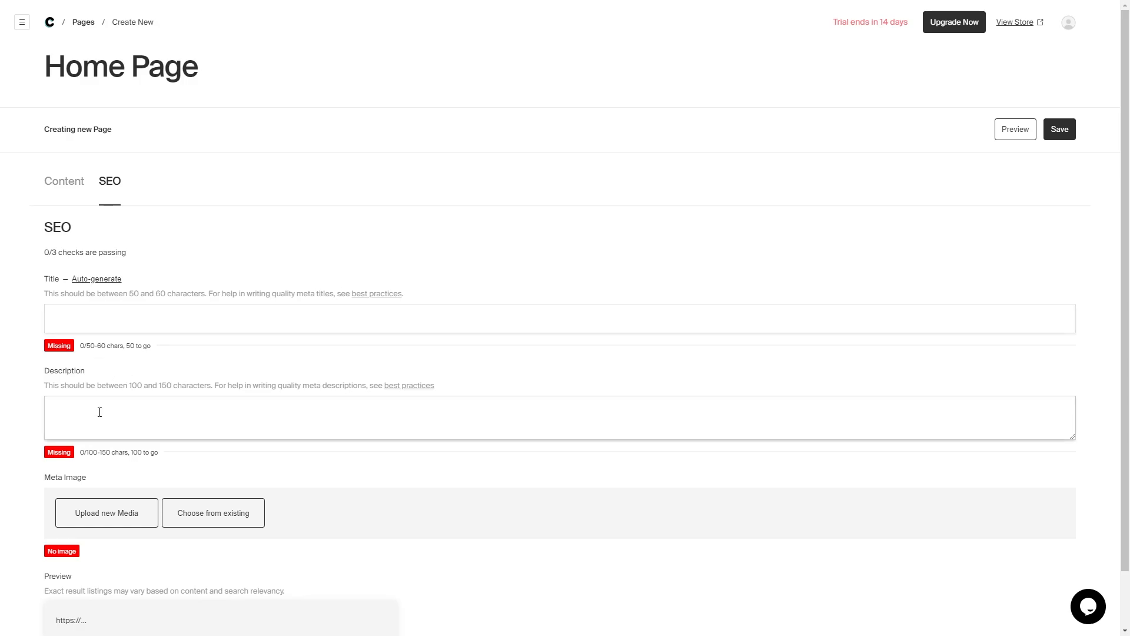
pyautogui.scroll(-2, 47, 428)
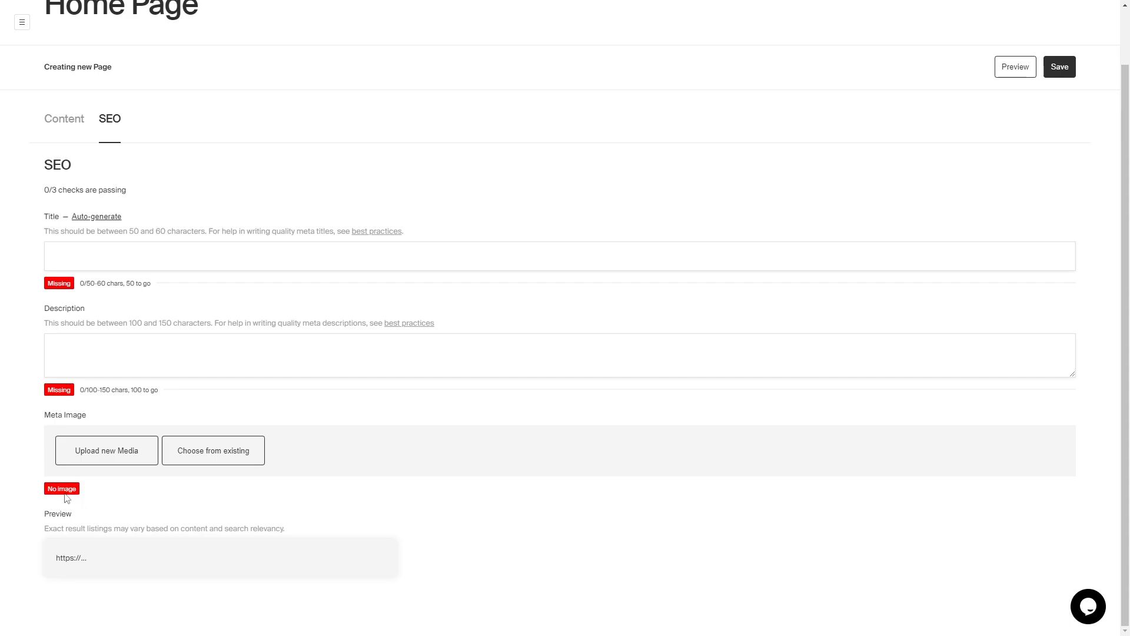
pyautogui.scroll(2, 67, 498)
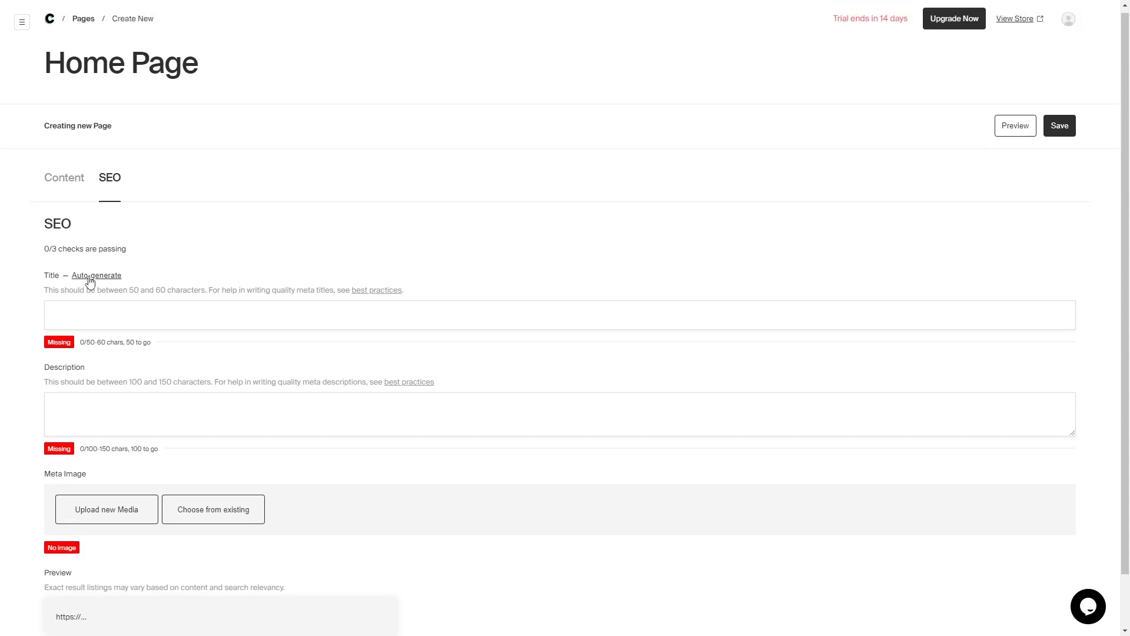
pyautogui.click(89, 280)
pyautogui.click(102, 318)
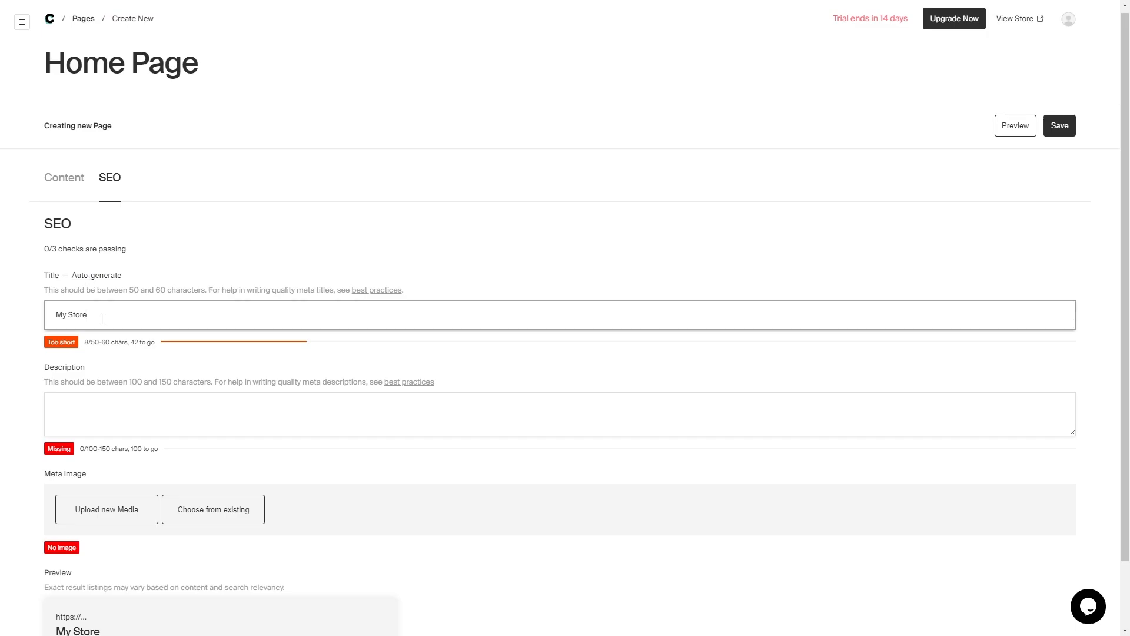
pyautogui.write('which is really cool and stuff no you.,,,')
pyautogui.click(315, 398)
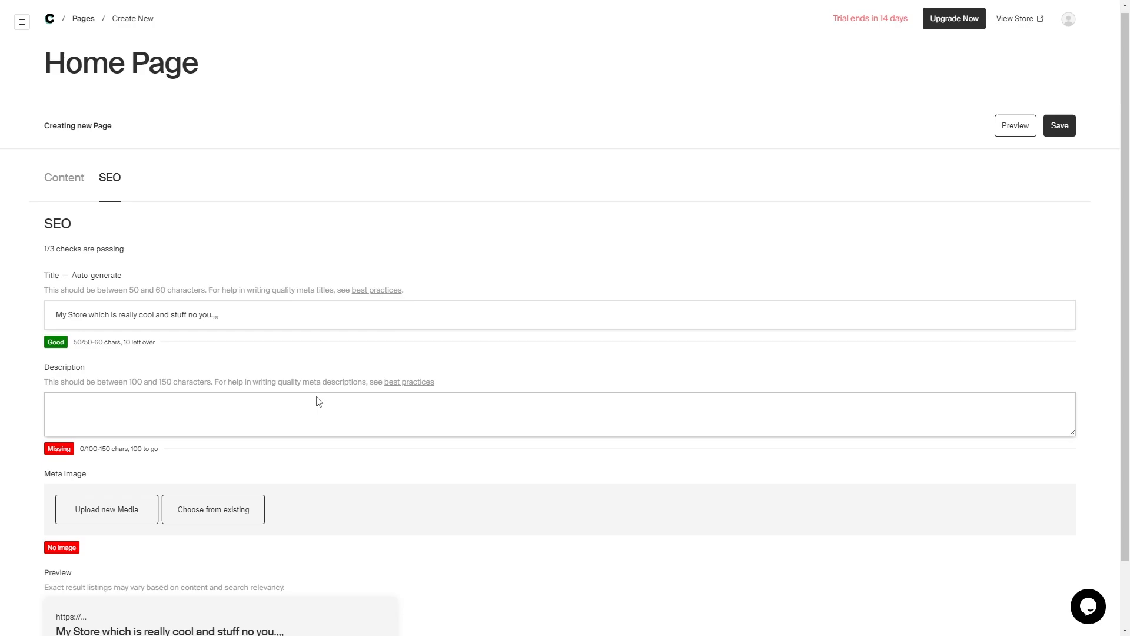
pyautogui.write("I am totally selling merch that you should buy because it's really cool. I've got tshirts and sweatshirts and other things")
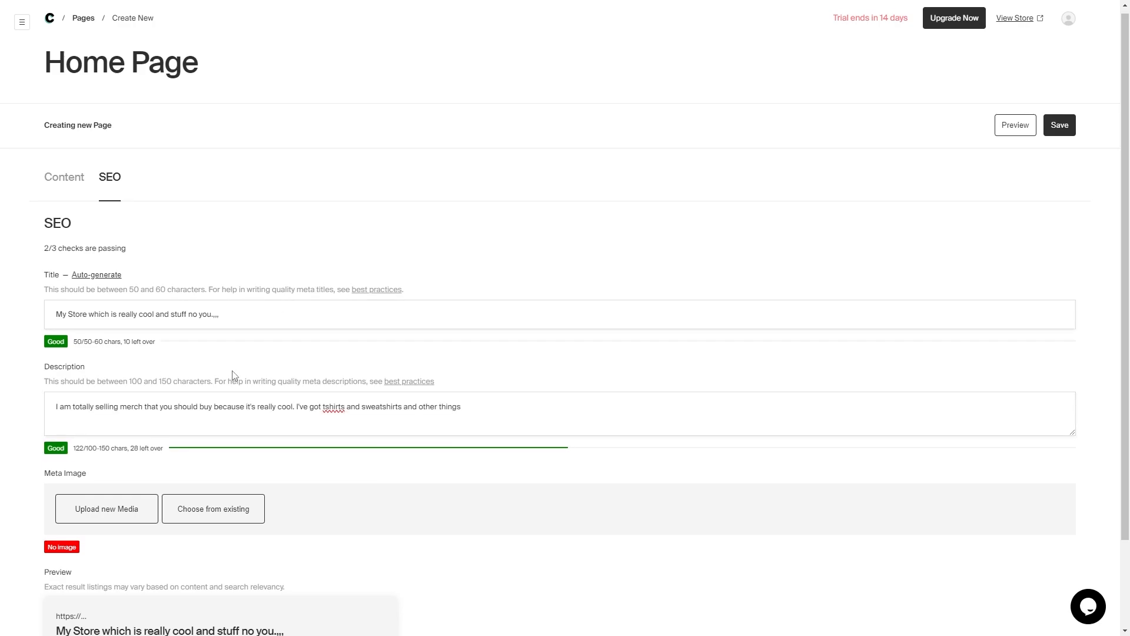
pyautogui.scroll(-4, 214, 369)
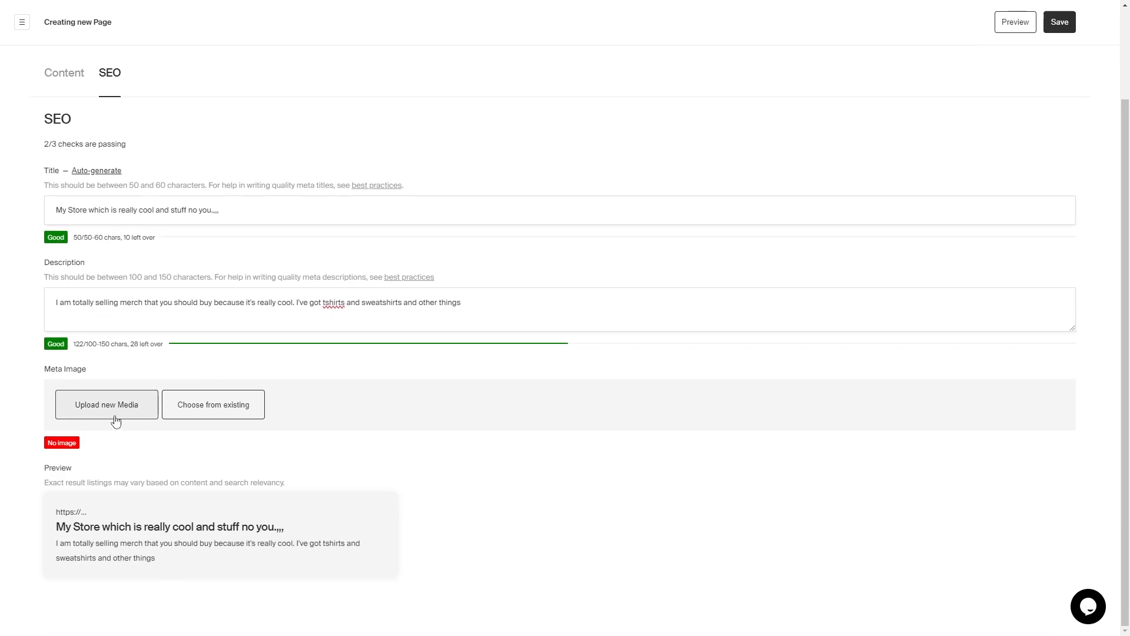
# - Upload For Fiverr.png with alt text as the page's meta image
pyautogui.click(114, 419)
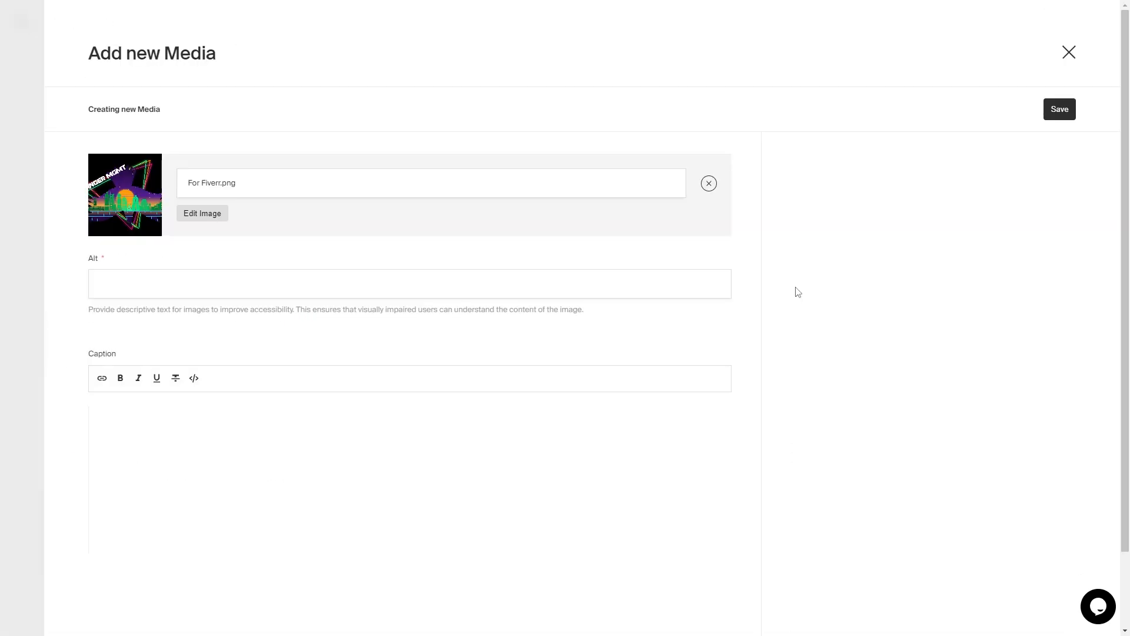
pyautogui.click(467, 272)
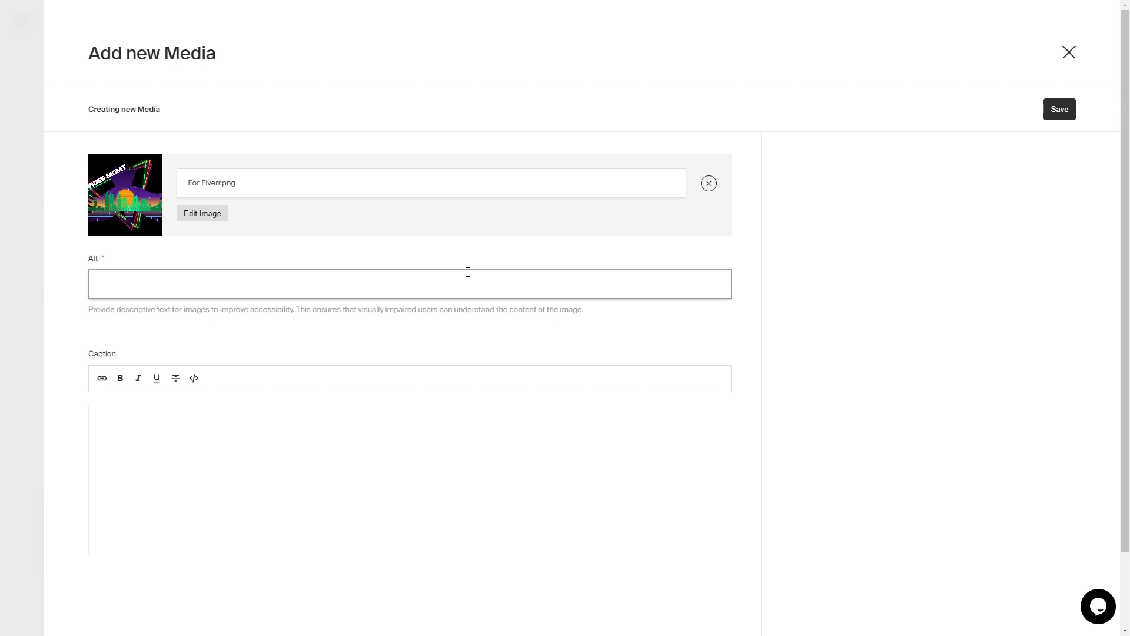
pyautogui.scroll(-2, 336, 496)
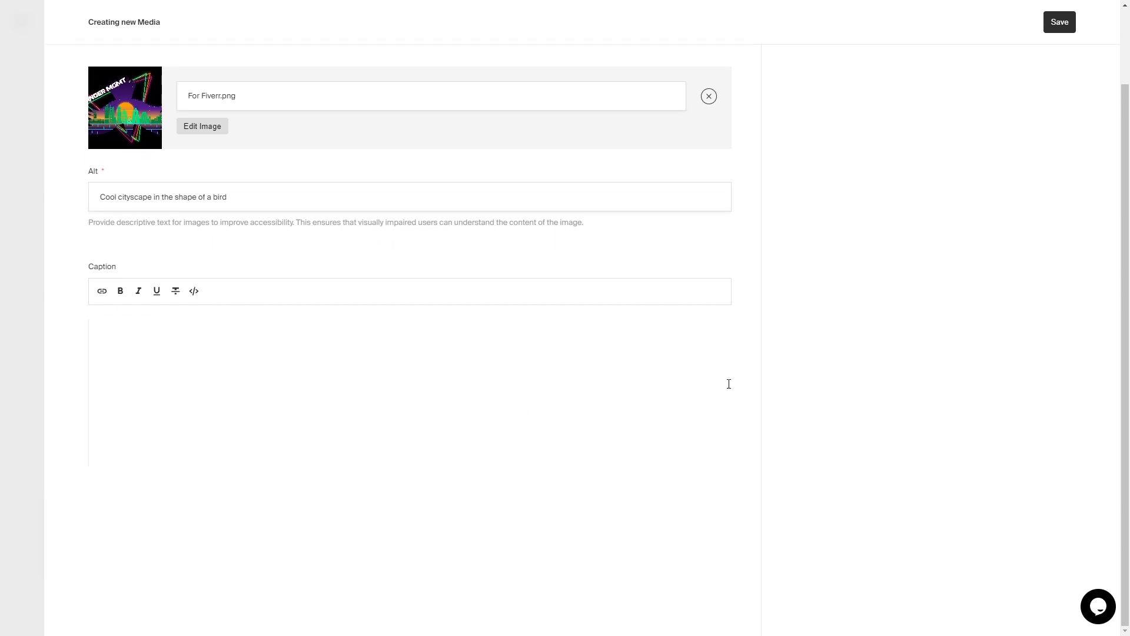
pyautogui.scroll(2, 729, 383)
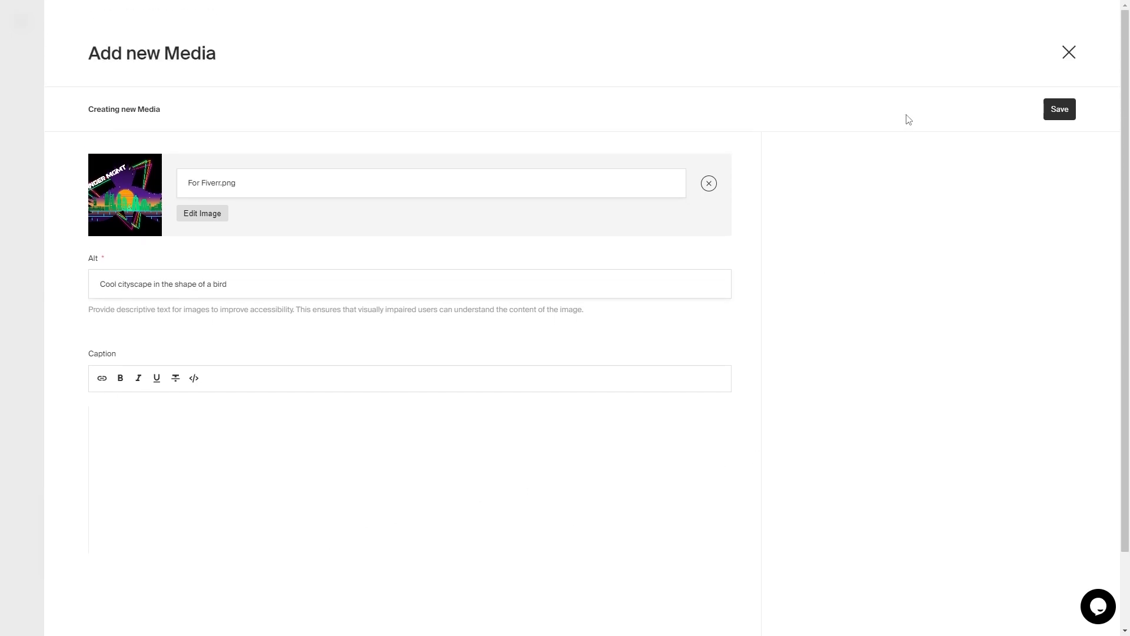
pyautogui.click(1064, 110)
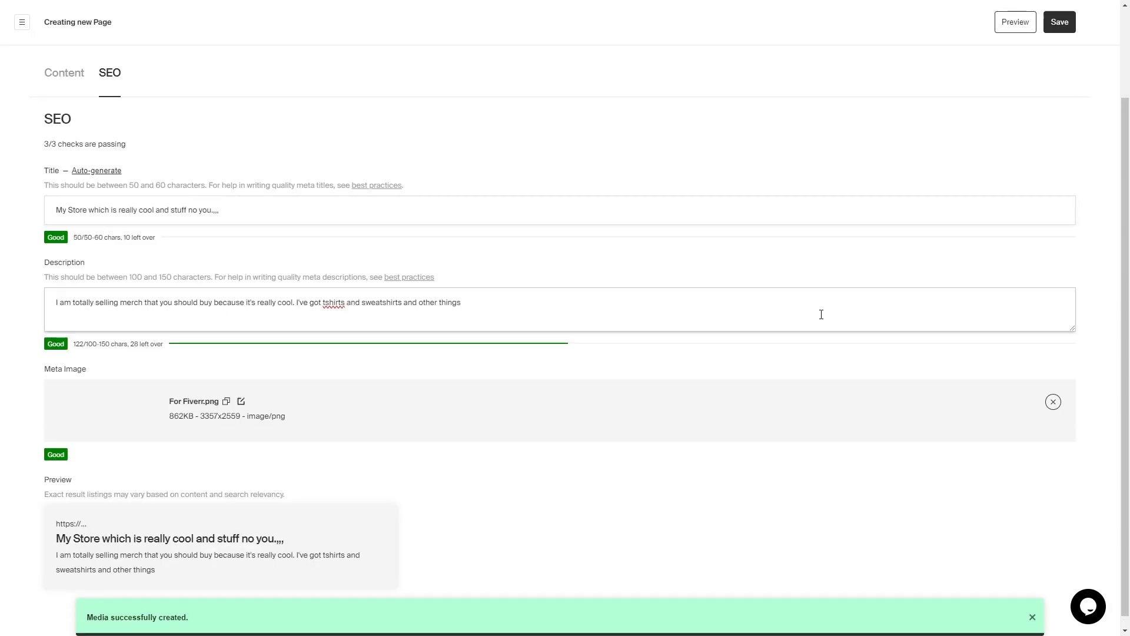
pyautogui.scroll(3, 653, 355)
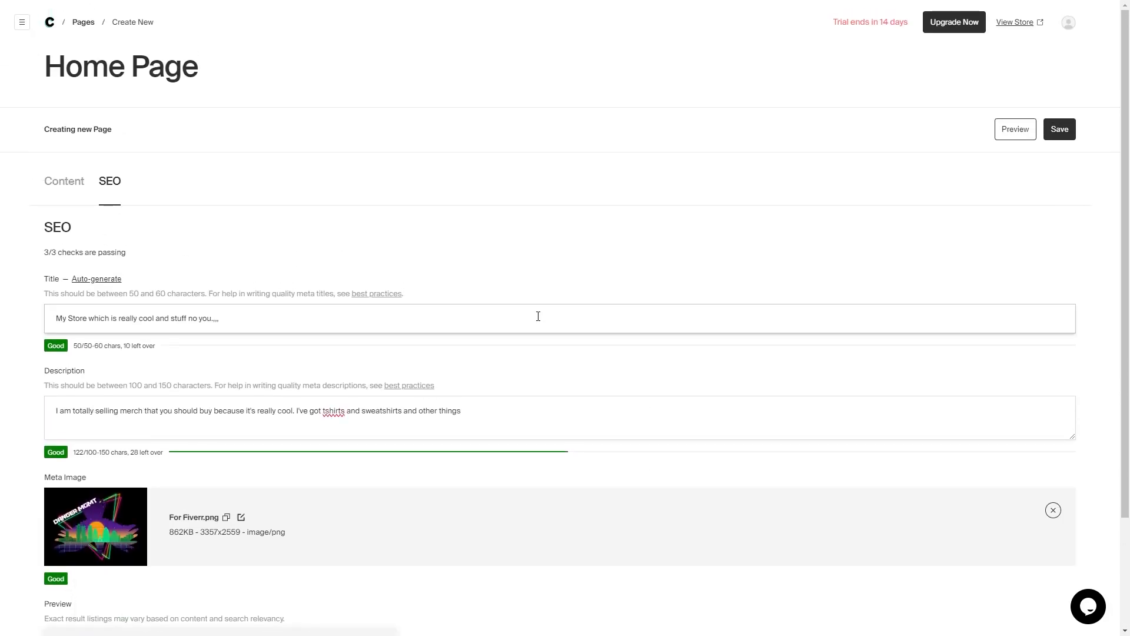
# - Back on the Content tab, preview the Home Page and save it
pyautogui.click(64, 194)
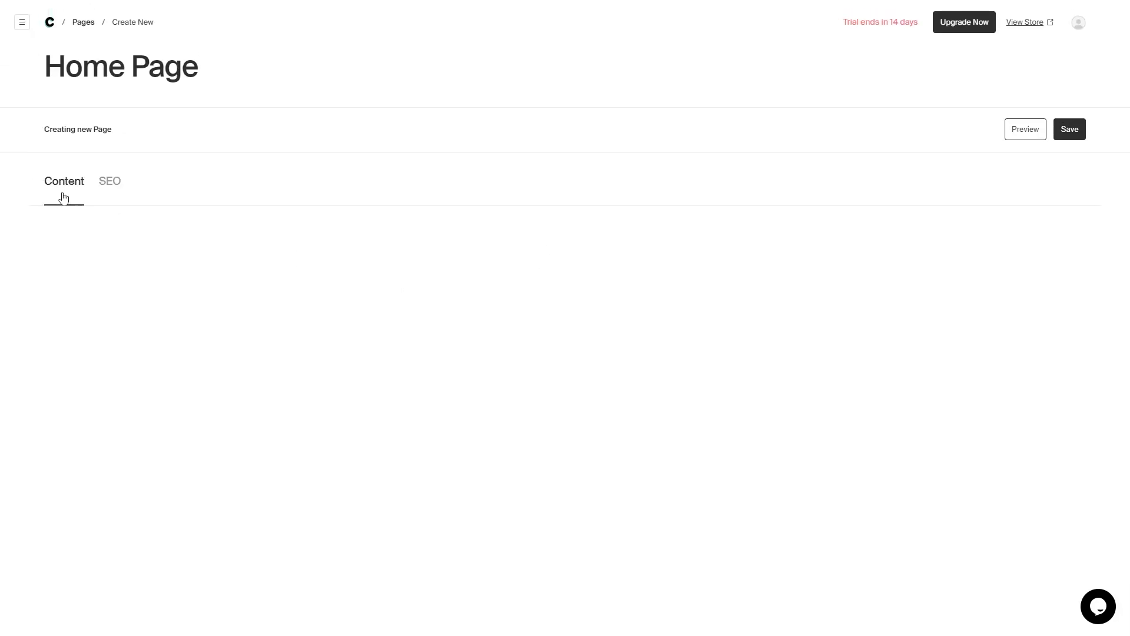
pyautogui.scroll(-8, 613, 280)
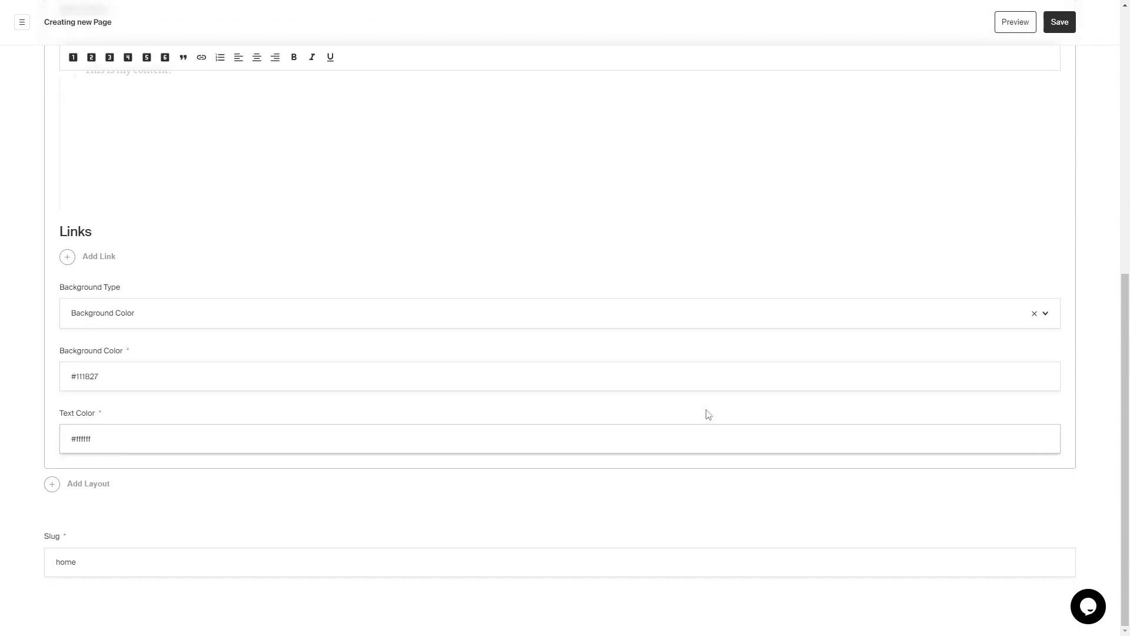
pyautogui.scroll(5, 606, 422)
pyautogui.scroll(3, 607, 422)
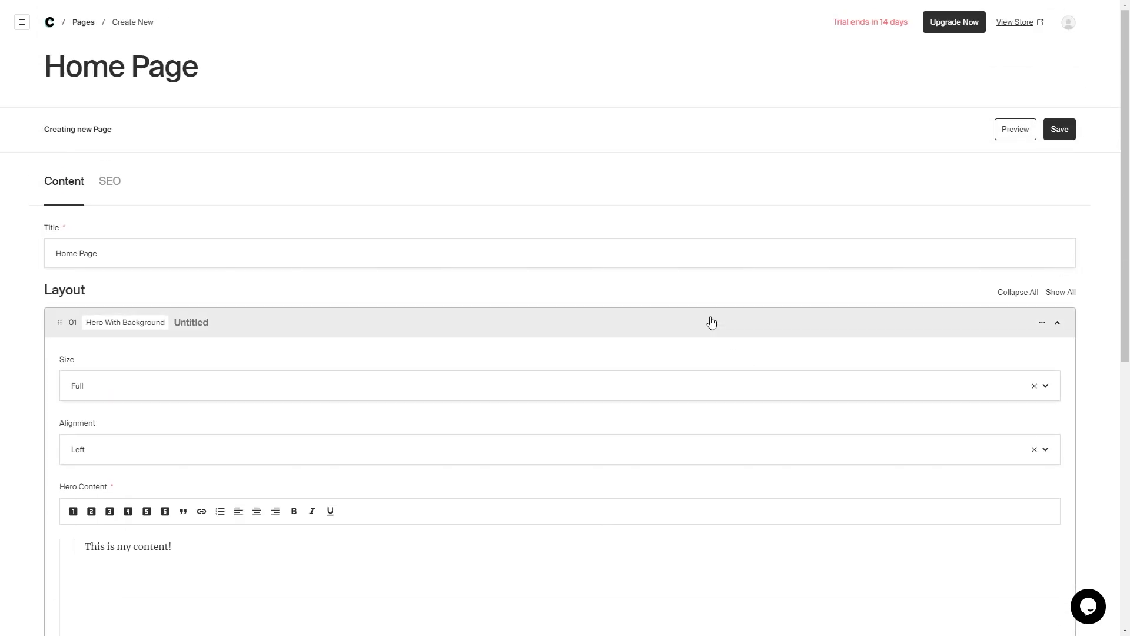
pyautogui.click(1013, 135)
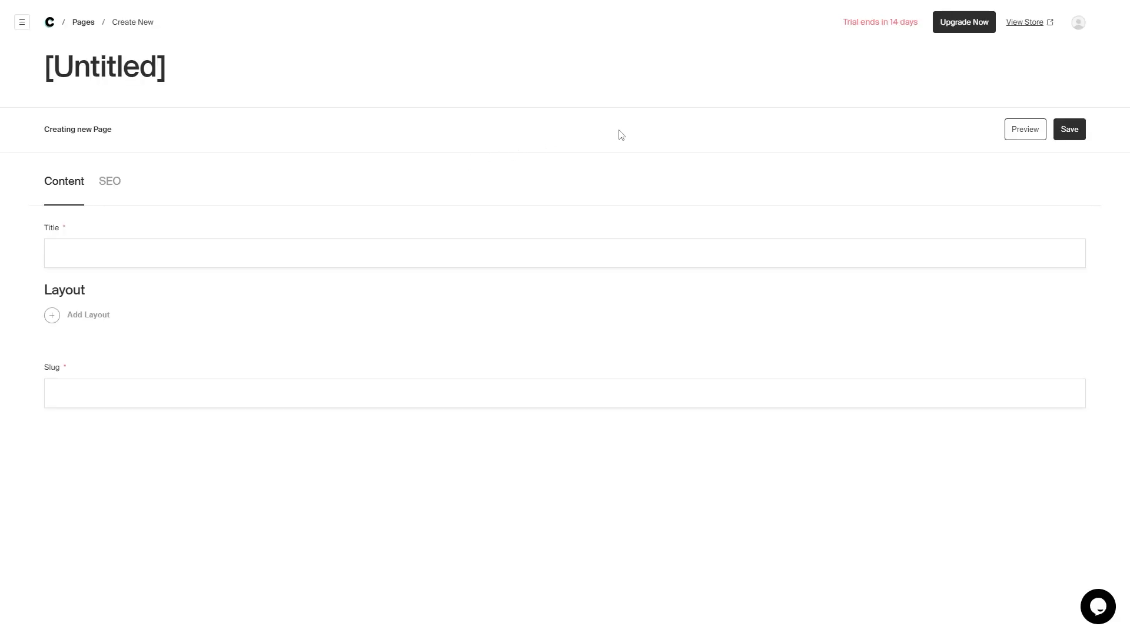
pyautogui.click(1059, 131)
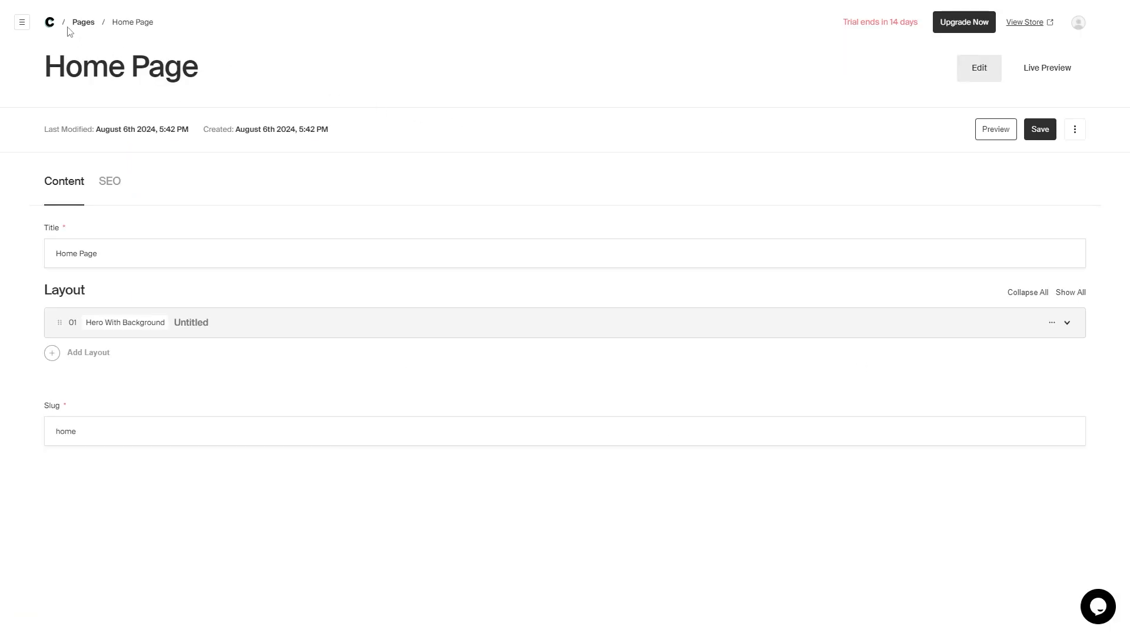
# - Review the Media library and its For Fiverr.png item and new-media form, then open Categories
pyautogui.click(50, 23)
pyautogui.click(562, 217)
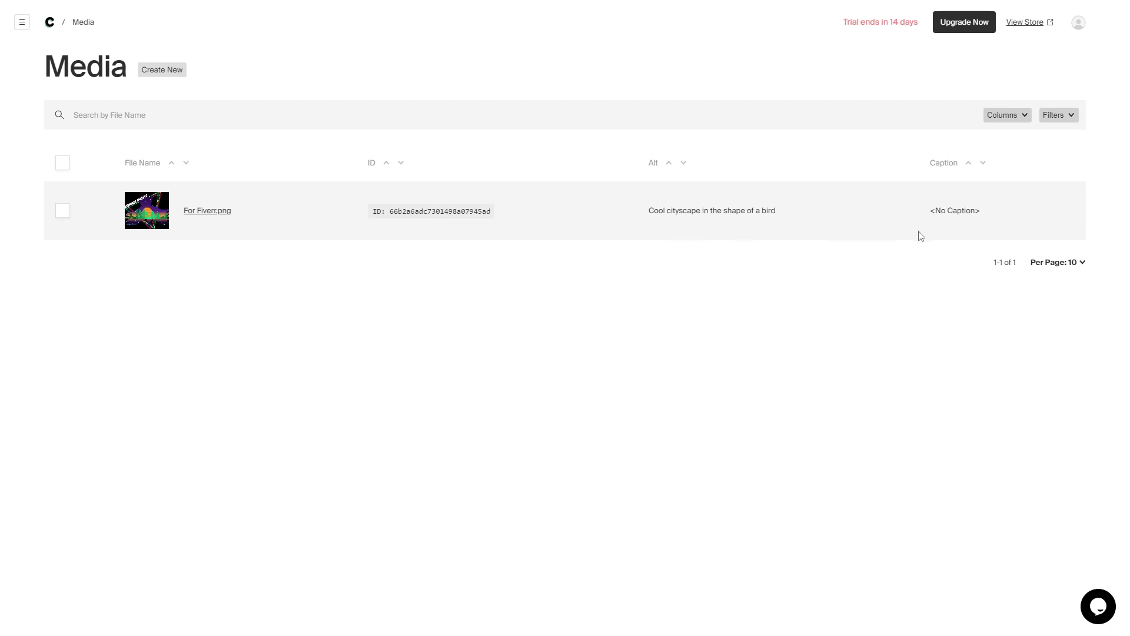
pyautogui.click(62, 212)
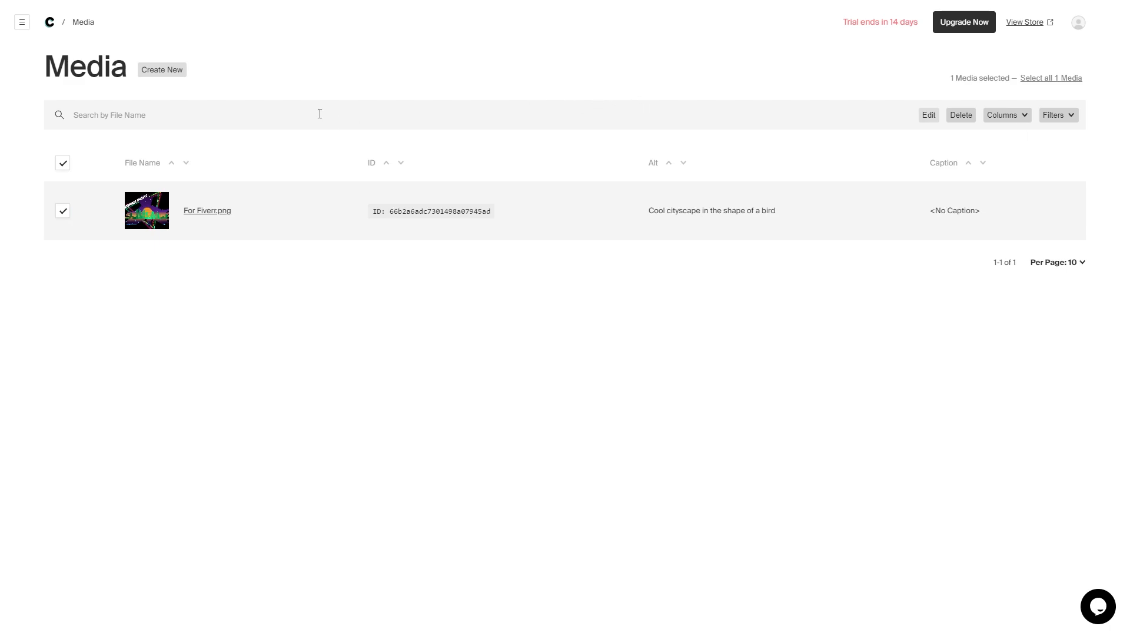
pyautogui.click(168, 73)
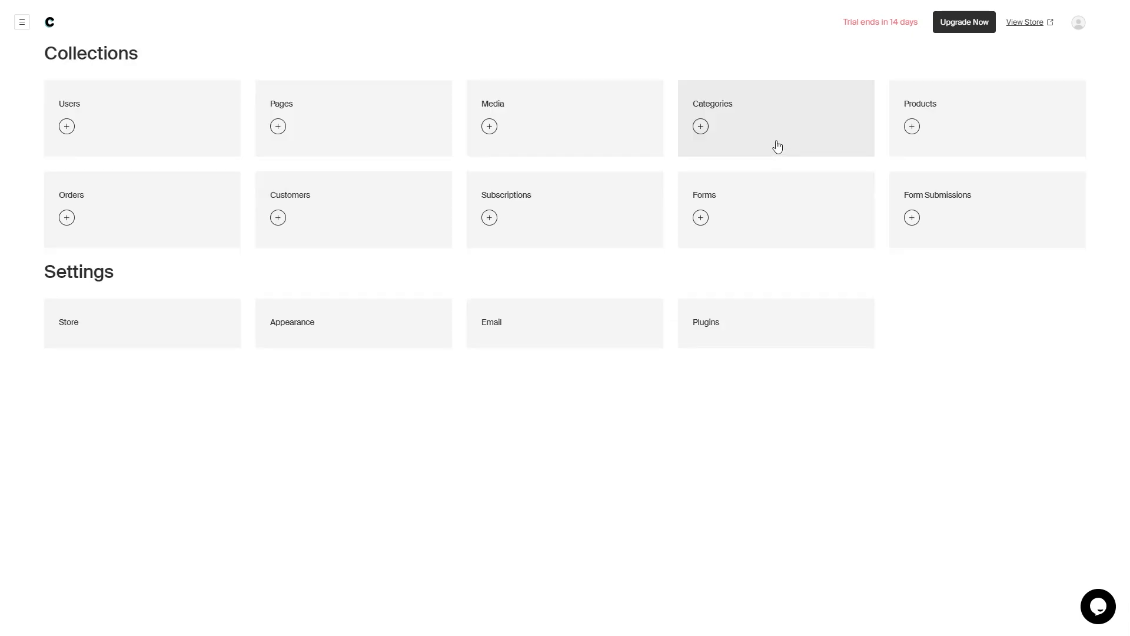
pyautogui.click(777, 146)
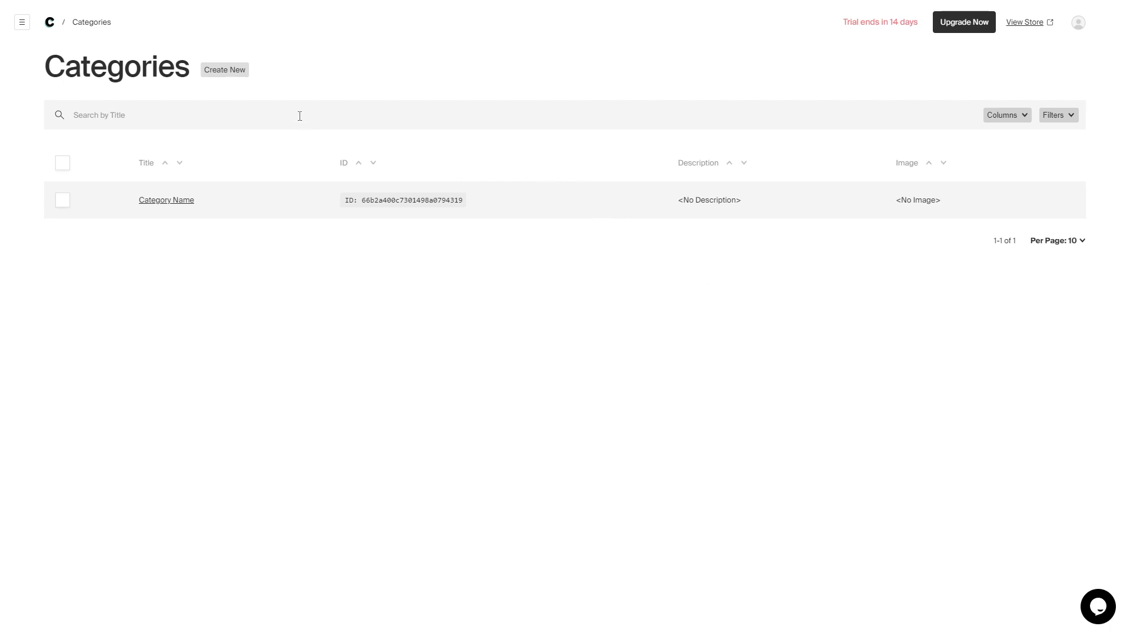
# - Start a category titled 'Clothing' with description 'Clothing clothing' and the For Fiverr.png image
pyautogui.click(238, 78)
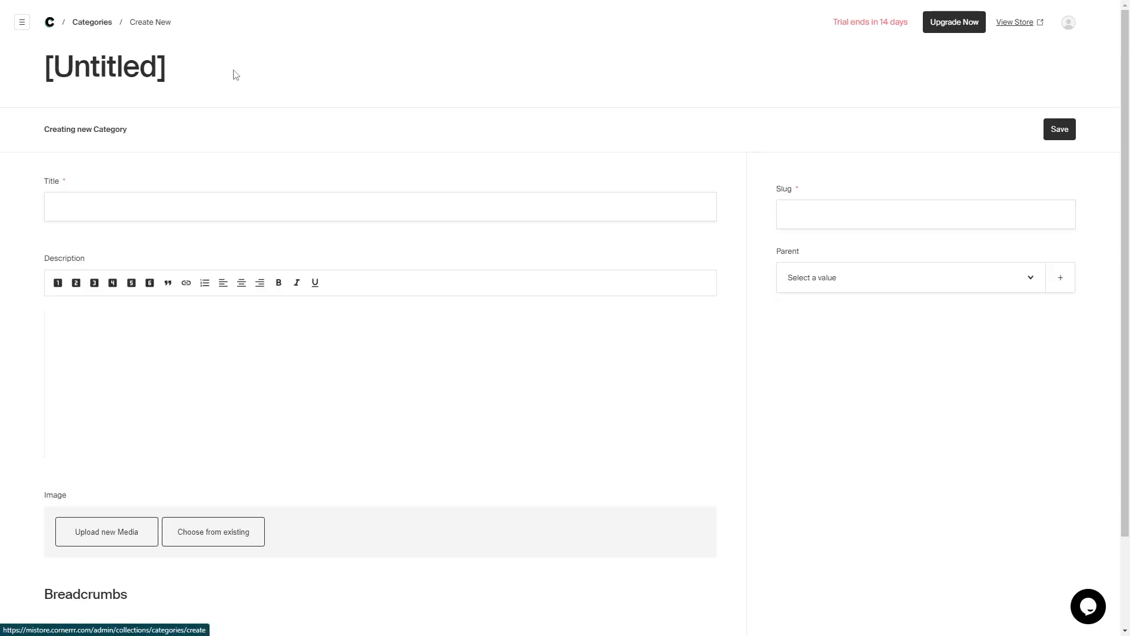
pyautogui.click(262, 213)
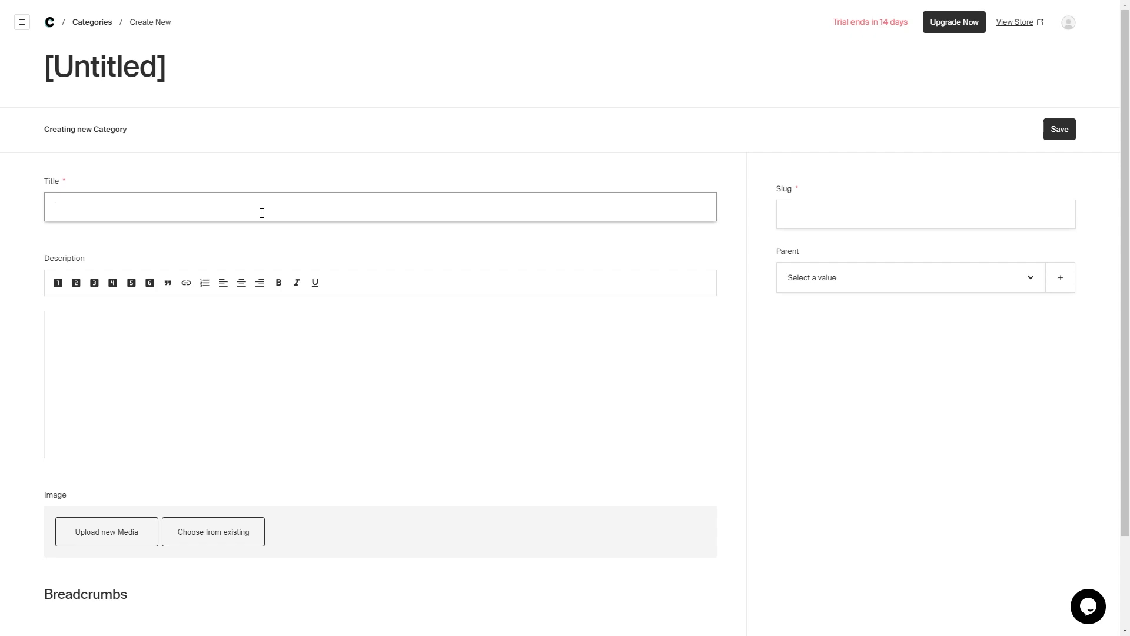
pyautogui.write('Clothing')
pyautogui.click(266, 365)
pyautogui.write('Cl')
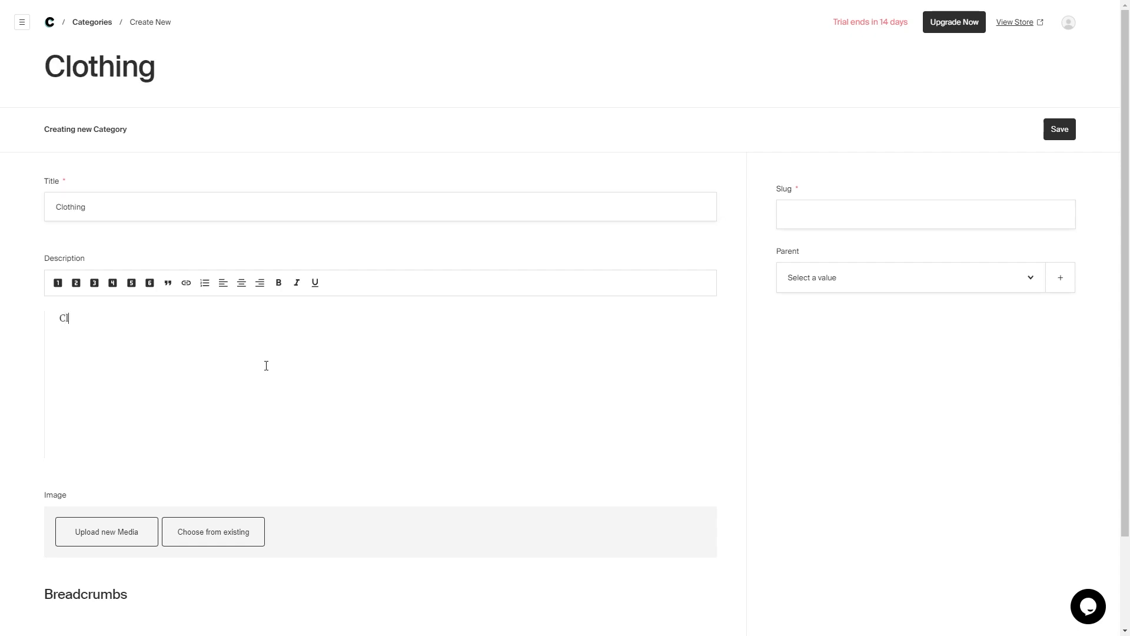
pyautogui.write('othing clothing')
pyautogui.scroll(-2, 266, 366)
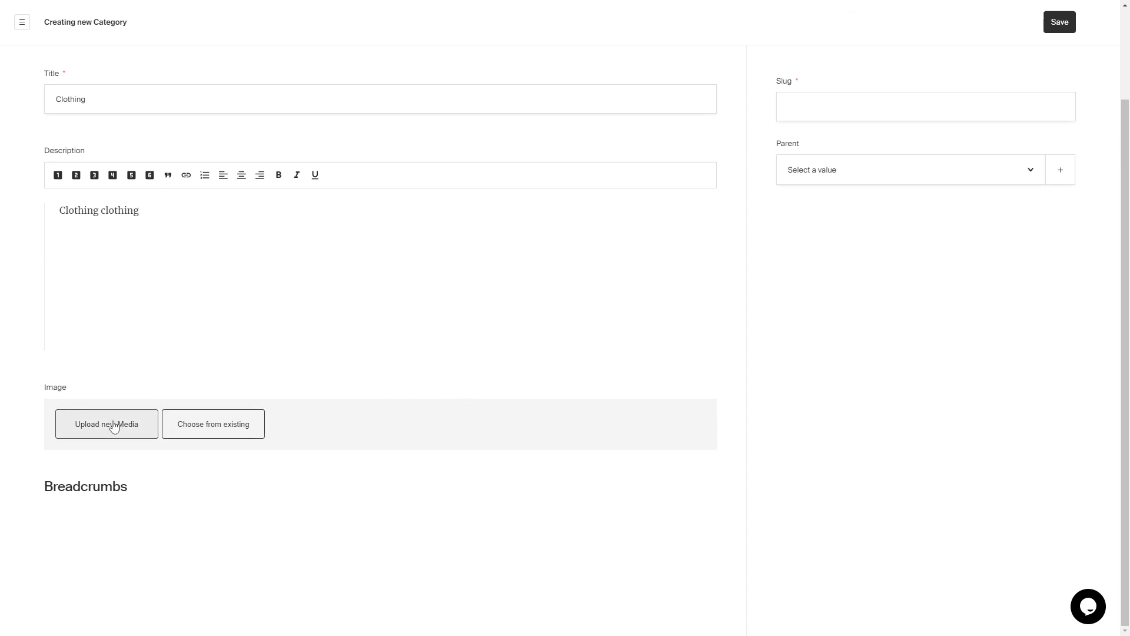
pyautogui.moveTo(83, 510); pyautogui.dragTo(253, 588)
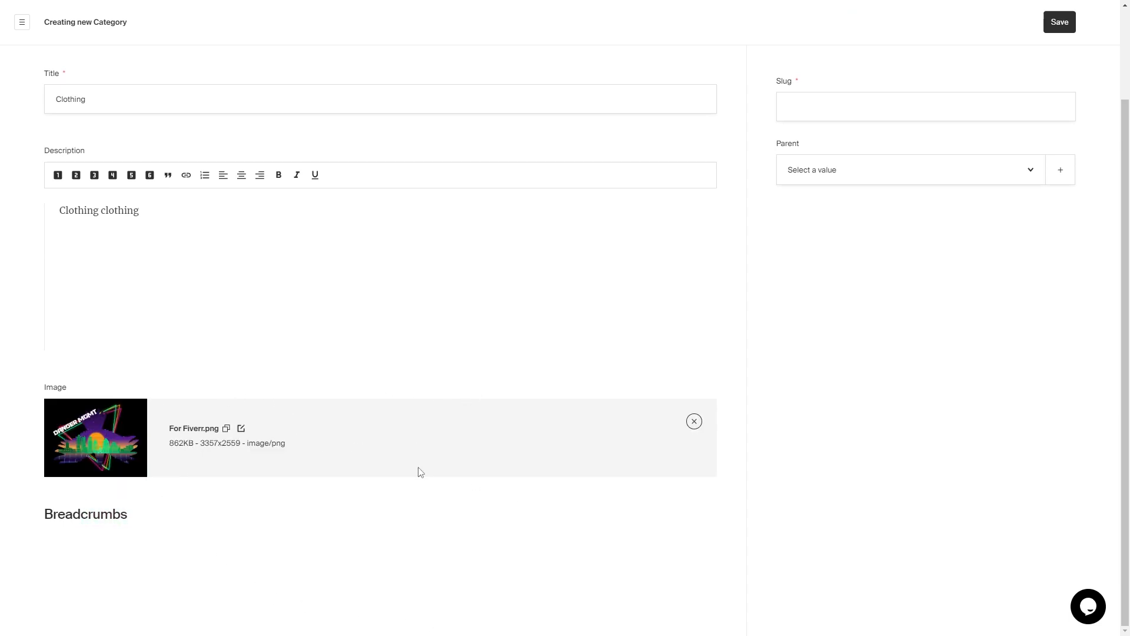
pyautogui.scroll(2, 429, 315)
# - Set the slug to 'clothing', save with Ctrl+S, and return to the categories list
pyautogui.click(862, 214)
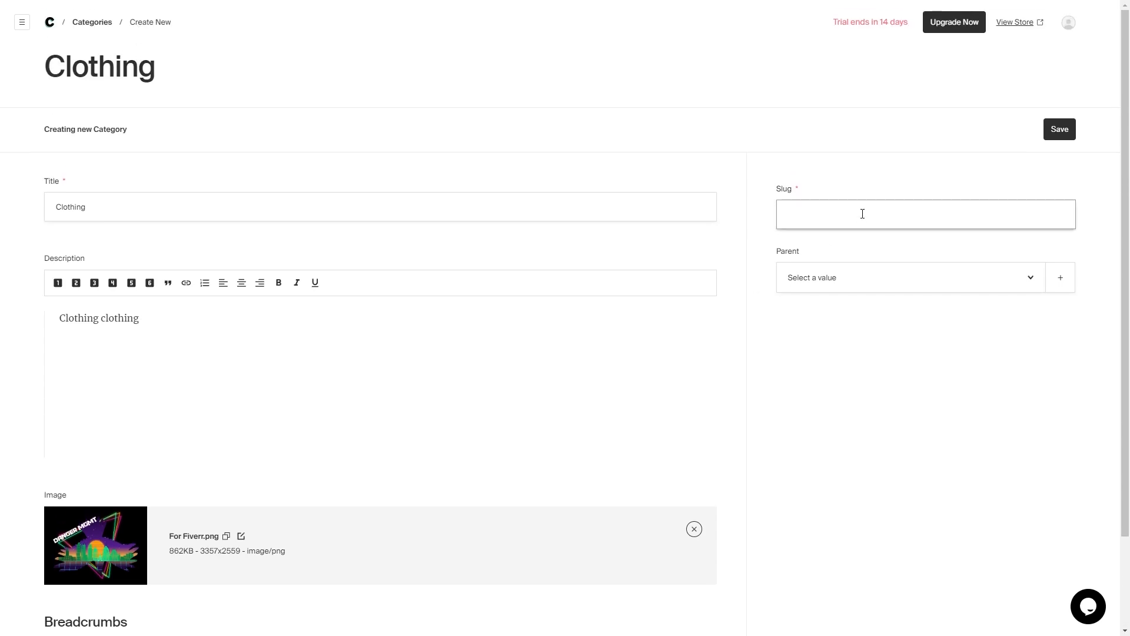
pyautogui.write('clothing')
pyautogui.click(1034, 283)
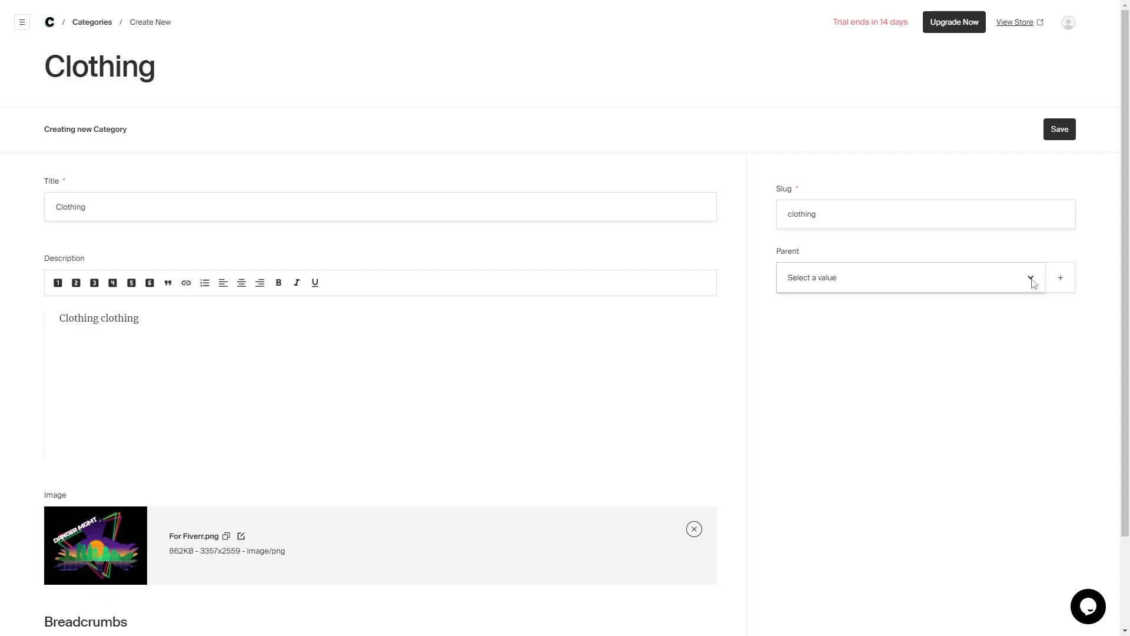
pyautogui.hotkey('ctrl', 's')
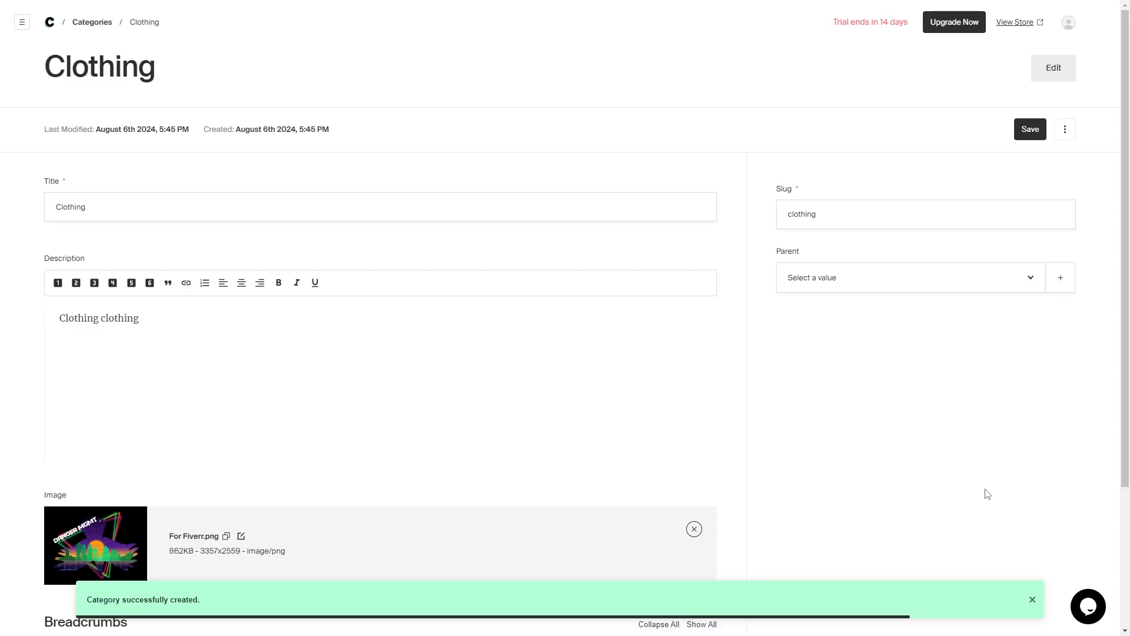
pyautogui.click(92, 21)
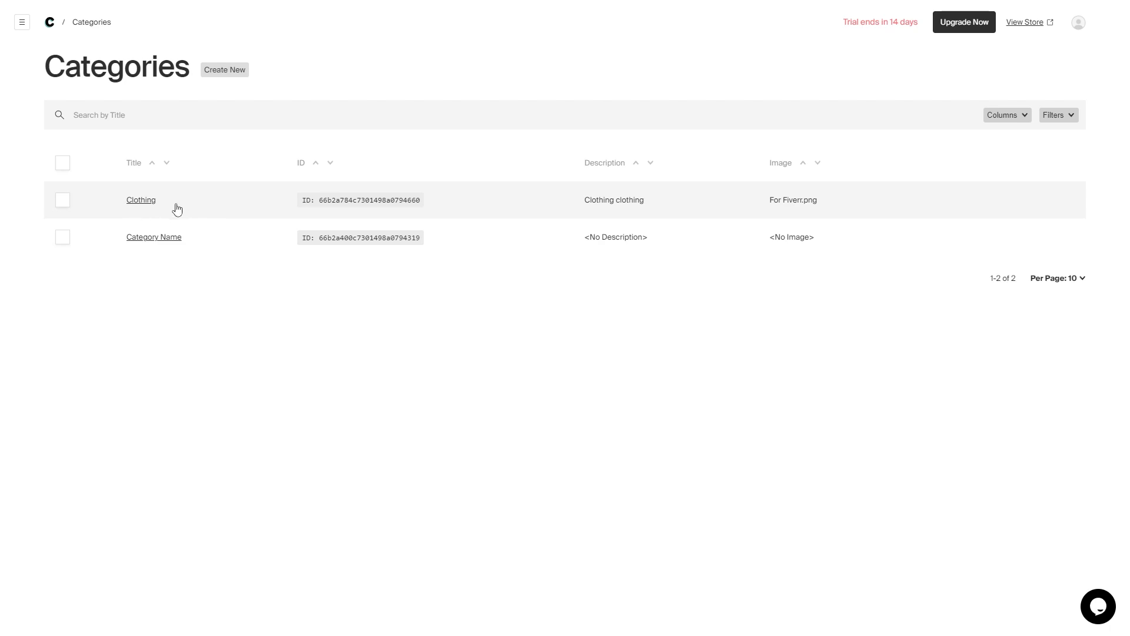
# - Filter the storefront shop by Clothing, find no products, then return to the admin Products list
pyautogui.click(1029, 24)
pyautogui.scroll(-5, 196, 202)
pyautogui.click(1024, 22)
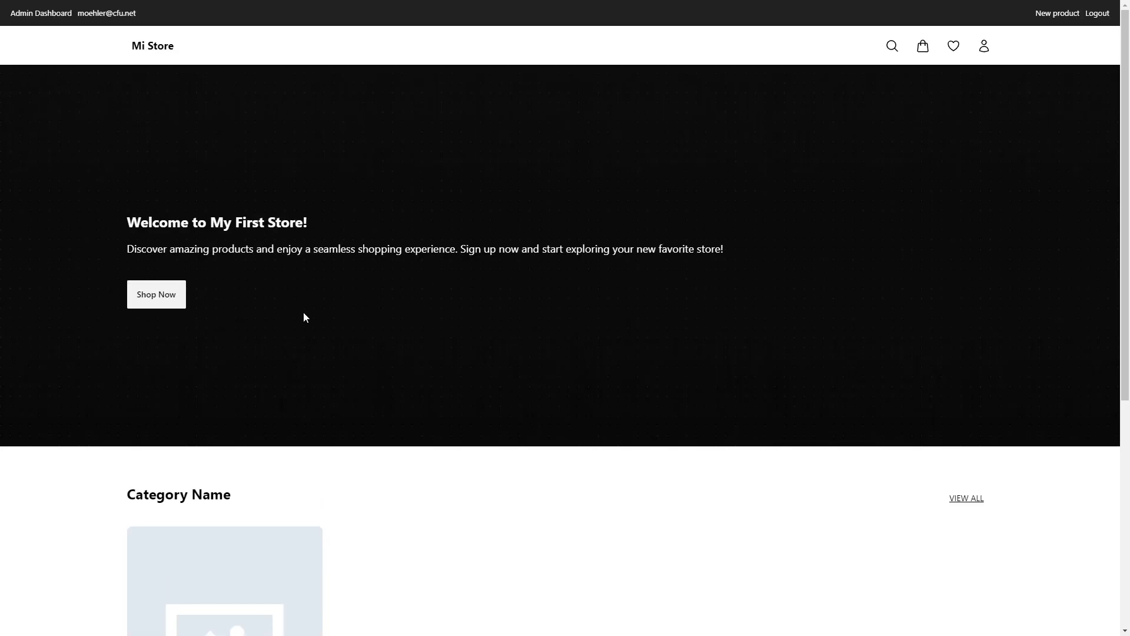
pyautogui.click(149, 299)
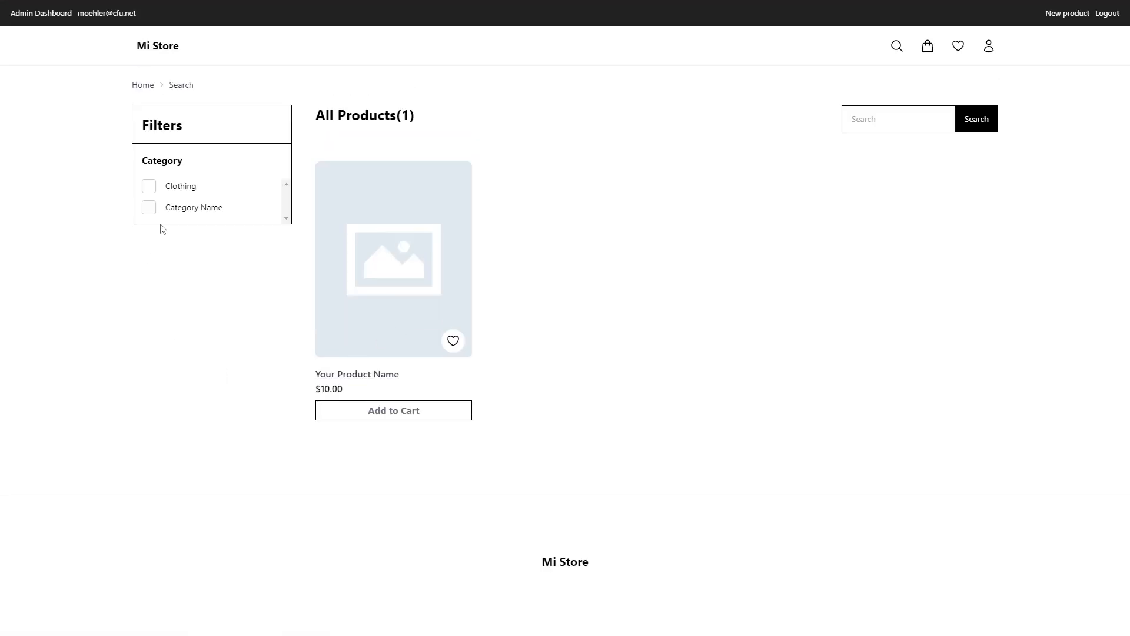
pyautogui.click(154, 186)
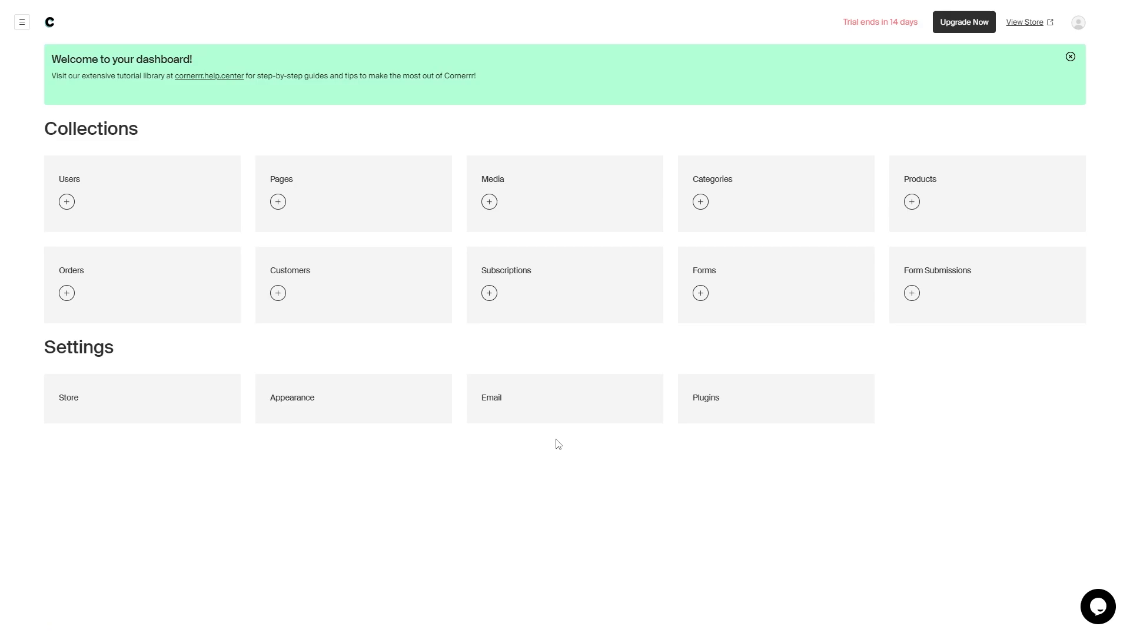
pyautogui.click(909, 221)
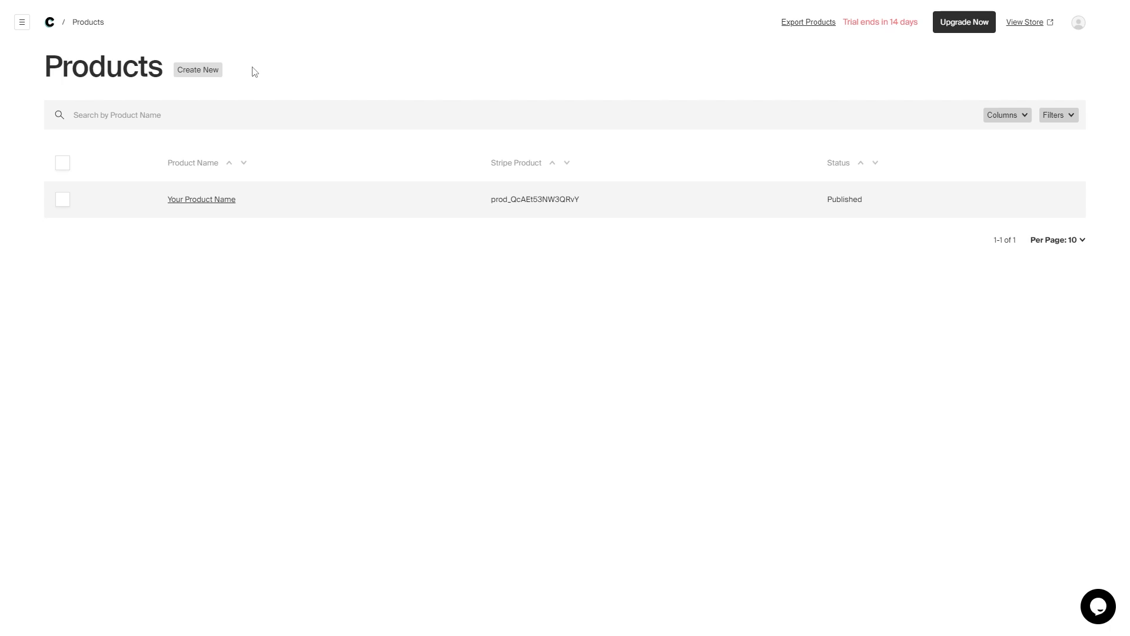
# - Create a new product named 'Tee Shirt', keeping its auto-generated slug
pyautogui.click(209, 69)
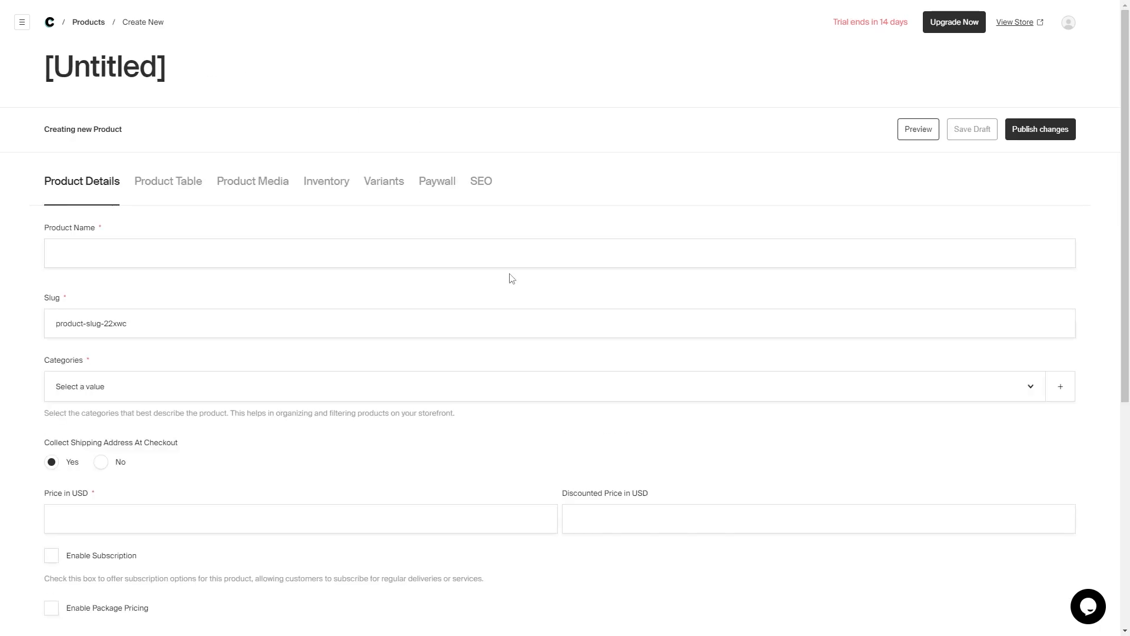
pyautogui.click(424, 263)
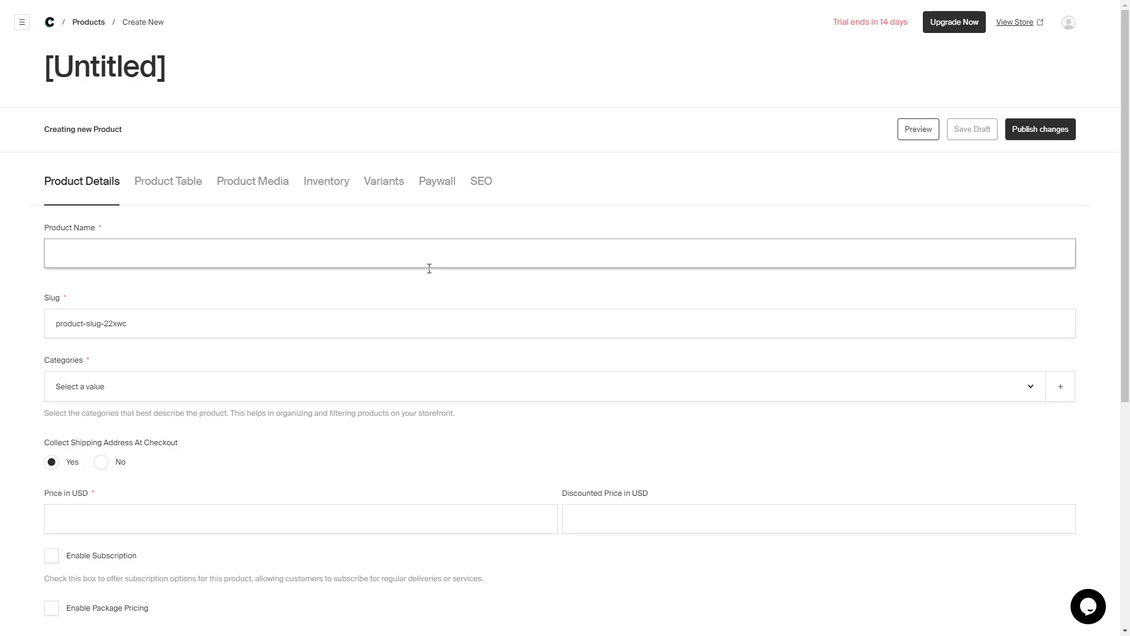
pyautogui.write('Tee Shirt')
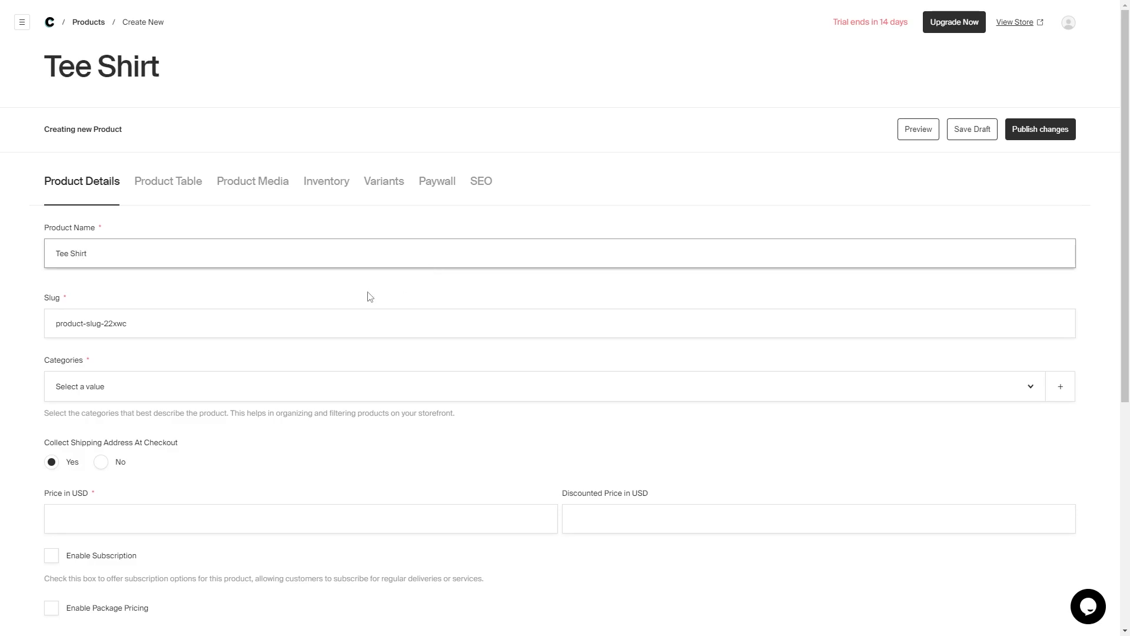
pyautogui.tripleClick(184, 332)
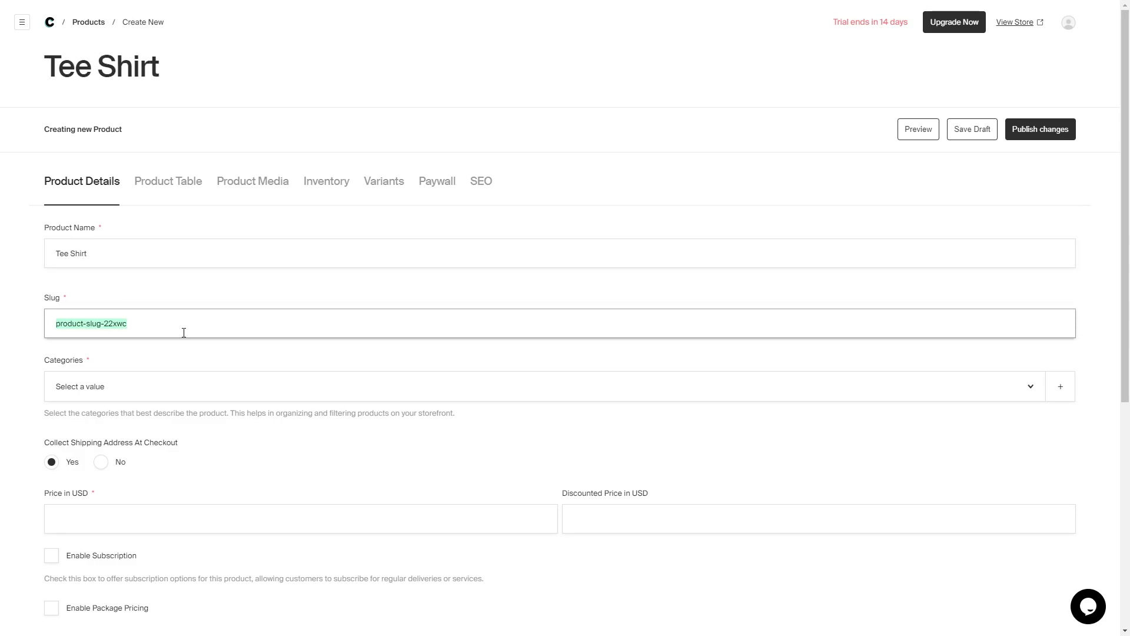
pyautogui.click(253, 291)
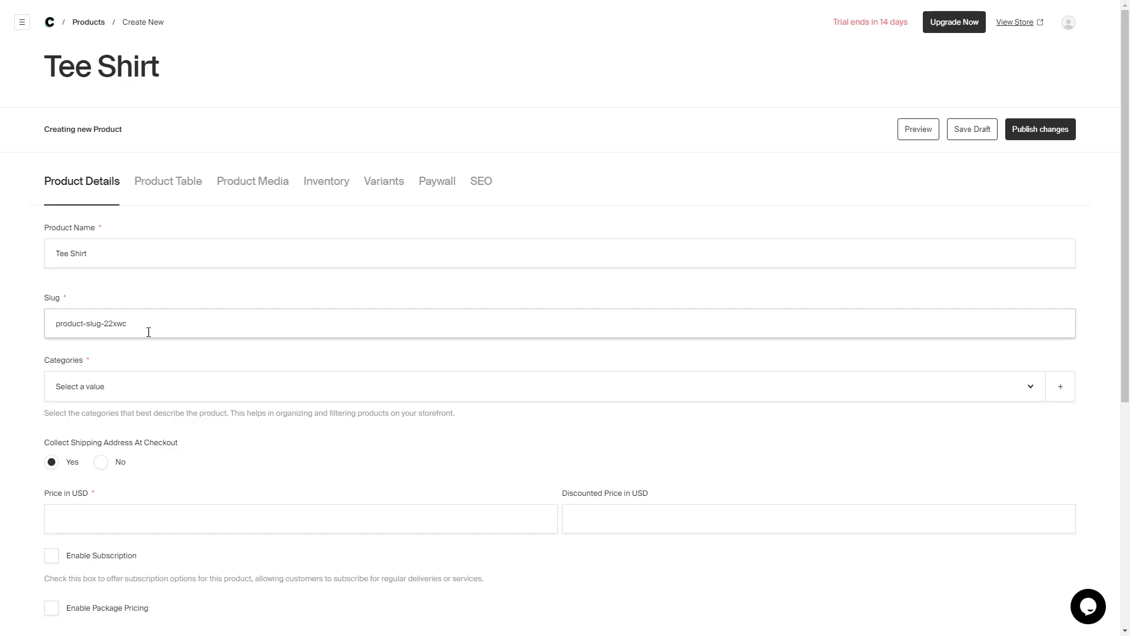
pyautogui.scroll(-3, 118, 312)
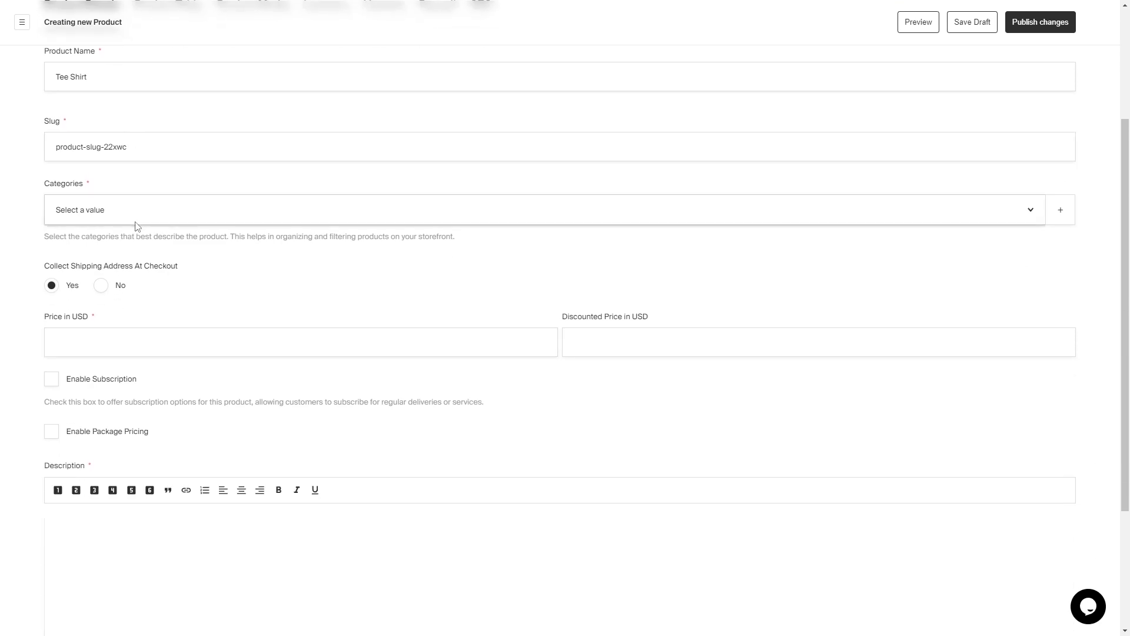
# - Put the Tee Shirt in the Clothing category, priced 25 USD and discounted to 20 USD
pyautogui.click(136, 221)
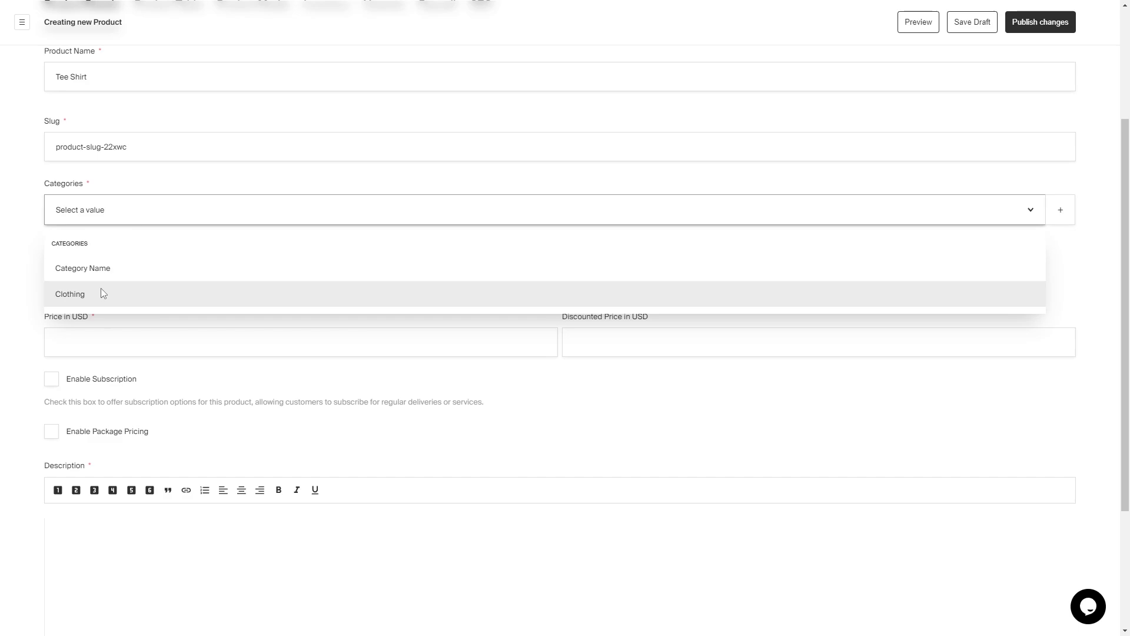
pyautogui.click(107, 294)
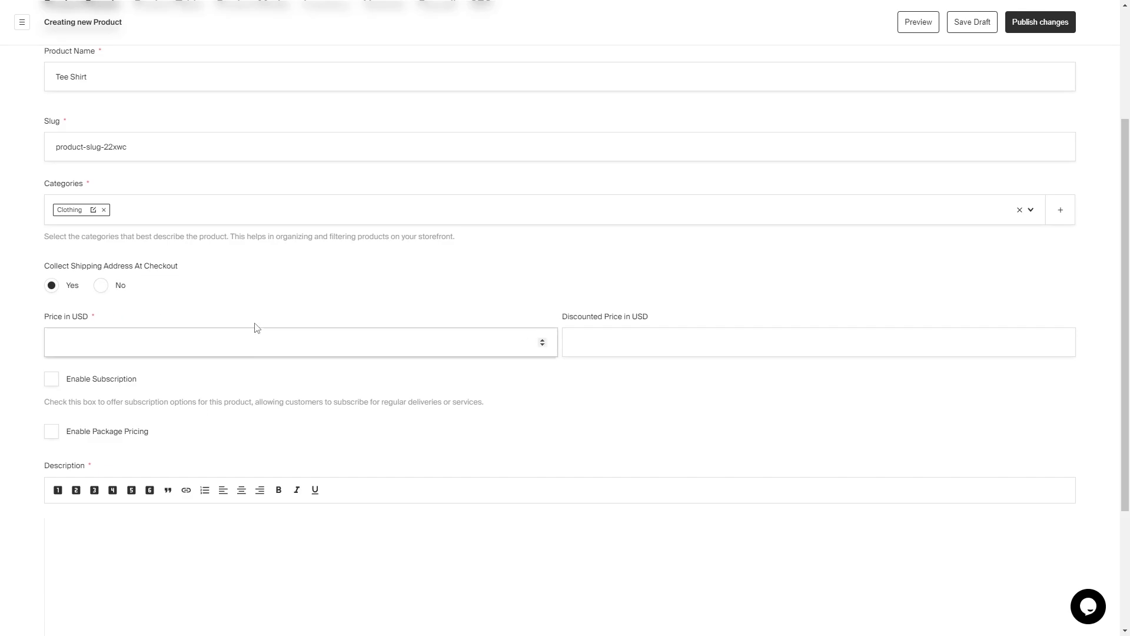
pyautogui.click(282, 339)
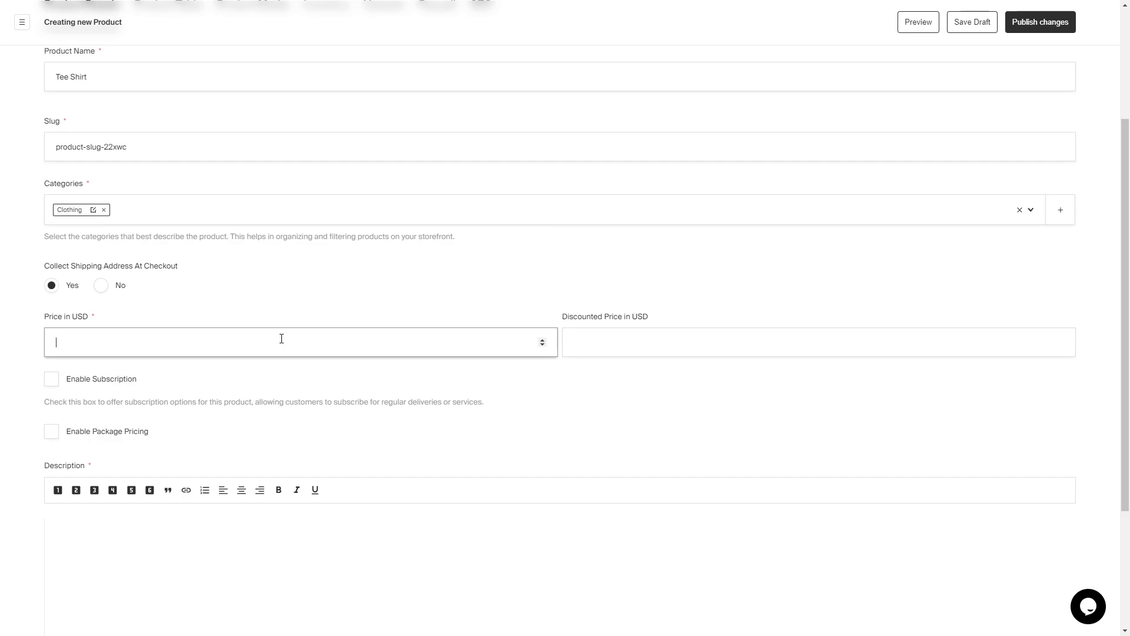
pyautogui.write('25')
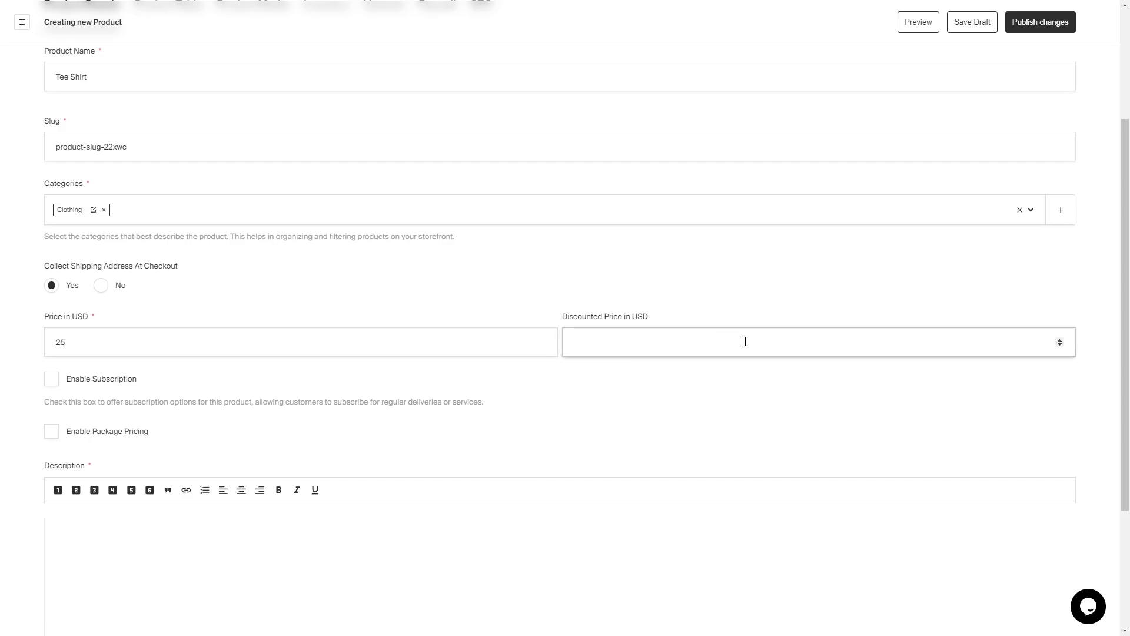
pyautogui.click(672, 335)
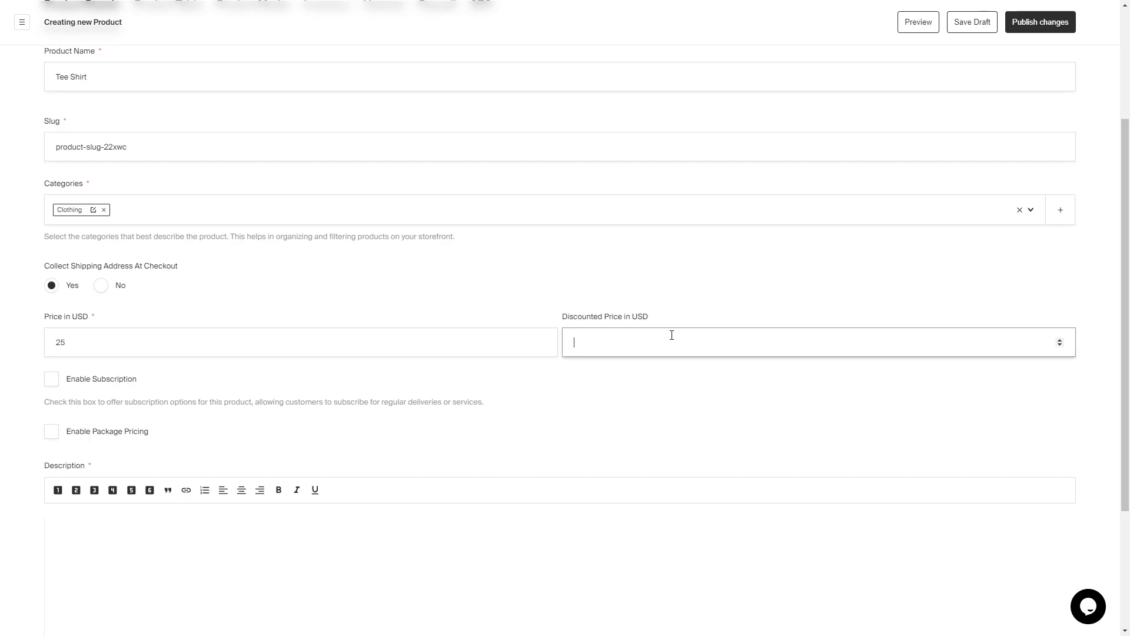
pyautogui.write('20')
pyautogui.click(606, 279)
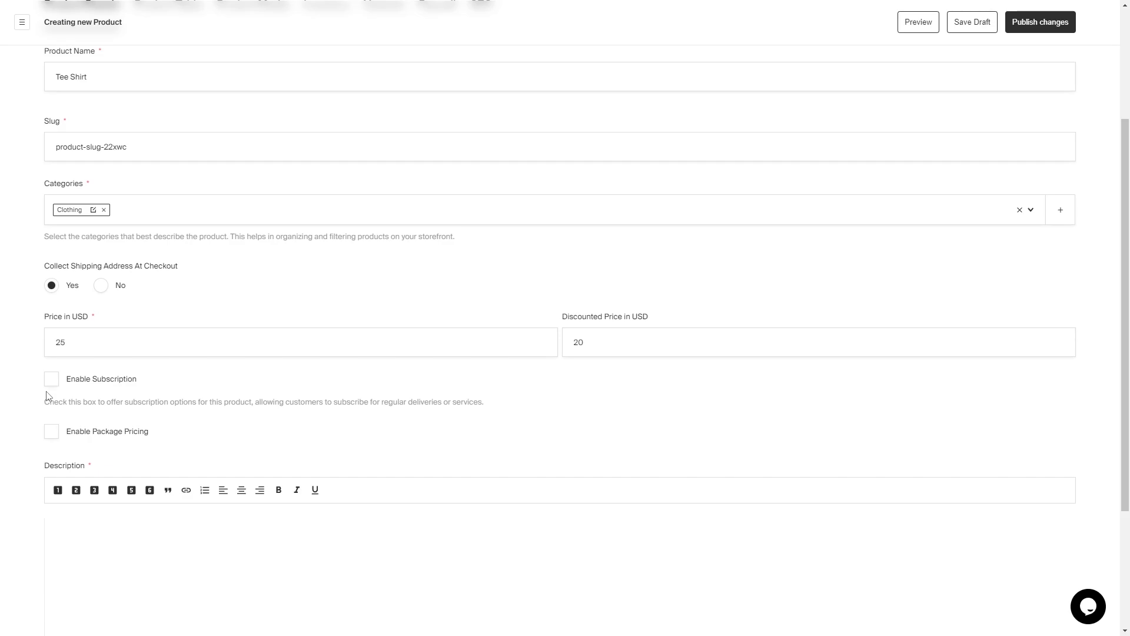
# - Paste the description 'Super Comfy Tee Shirt' and add Your Product Name as a related product
pyautogui.scroll(-3, 202, 439)
pyautogui.click(194, 437)
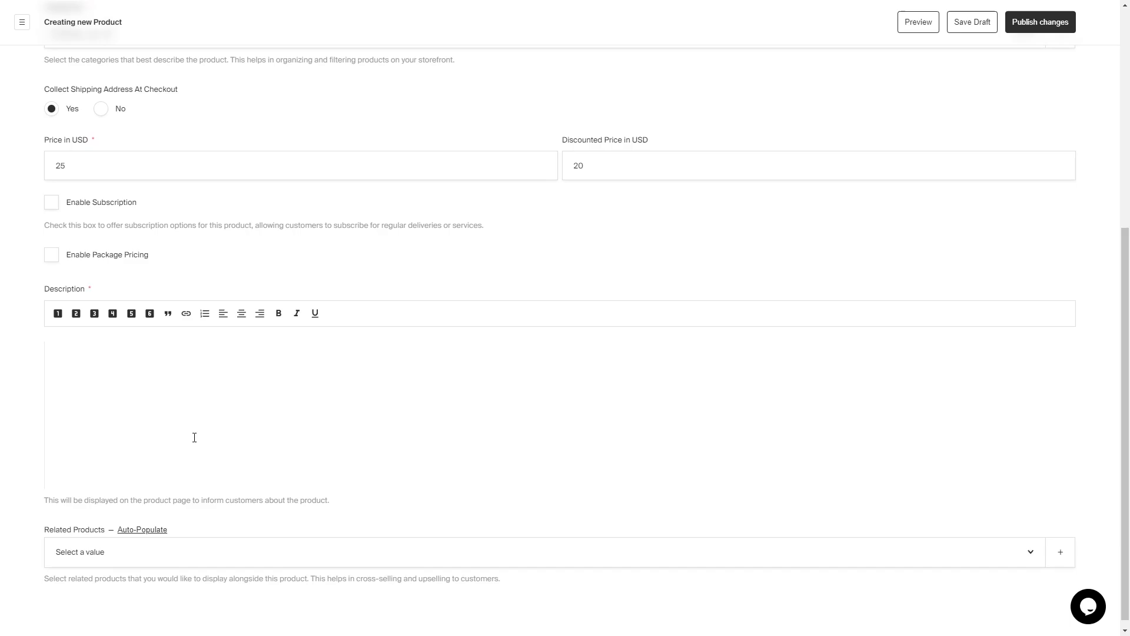
pyautogui.write('Super Comfy Tee Shirt')
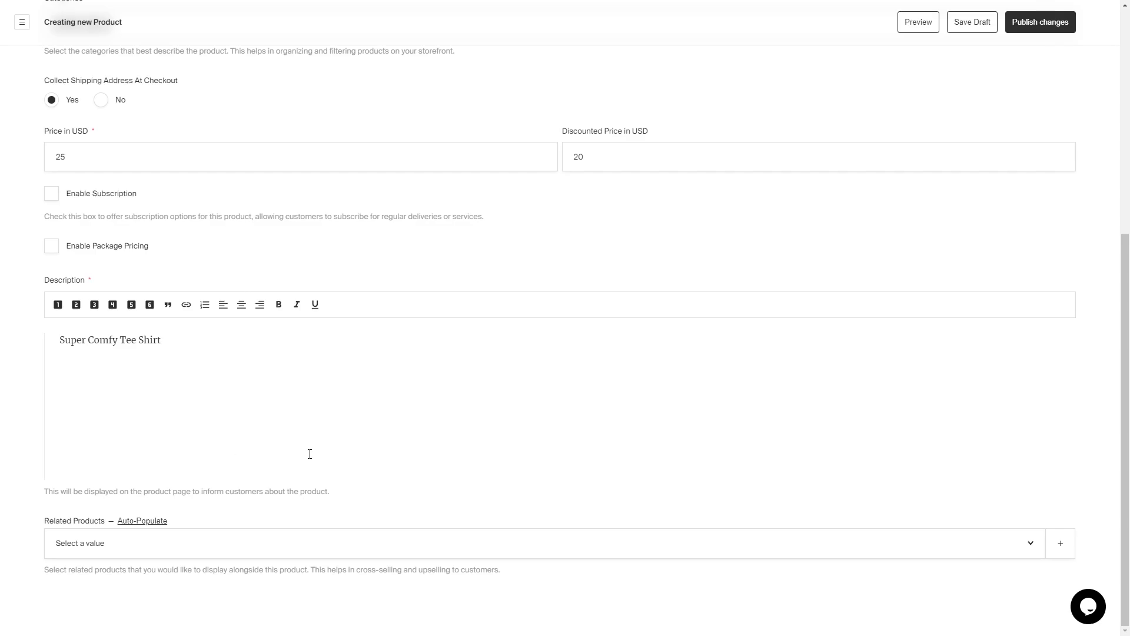
pyautogui.click(1027, 543)
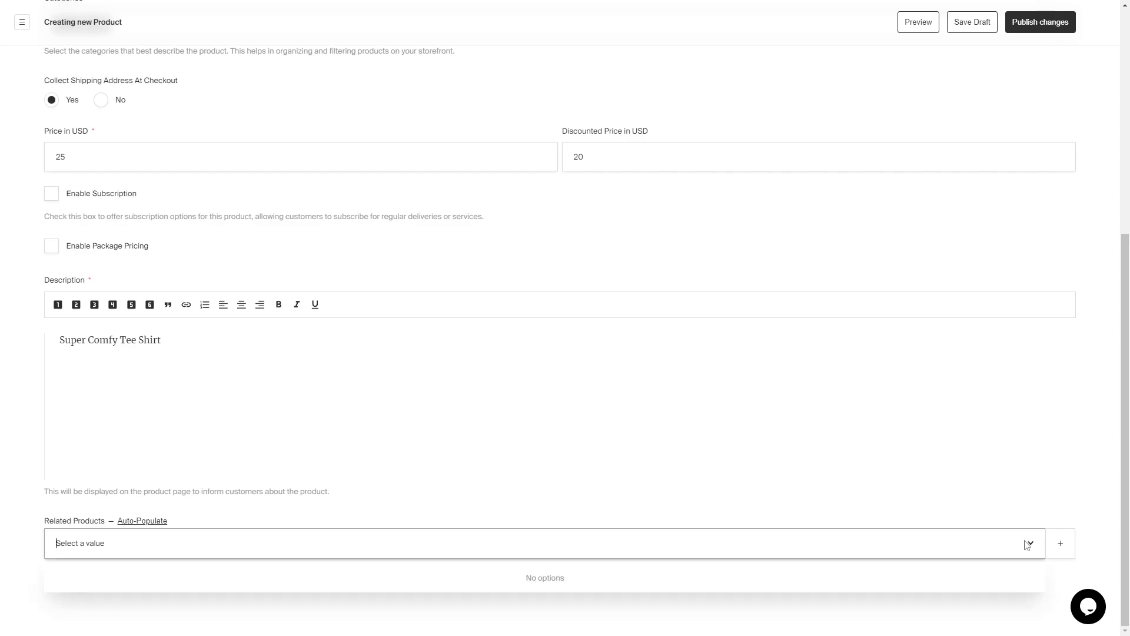
pyautogui.click(206, 592)
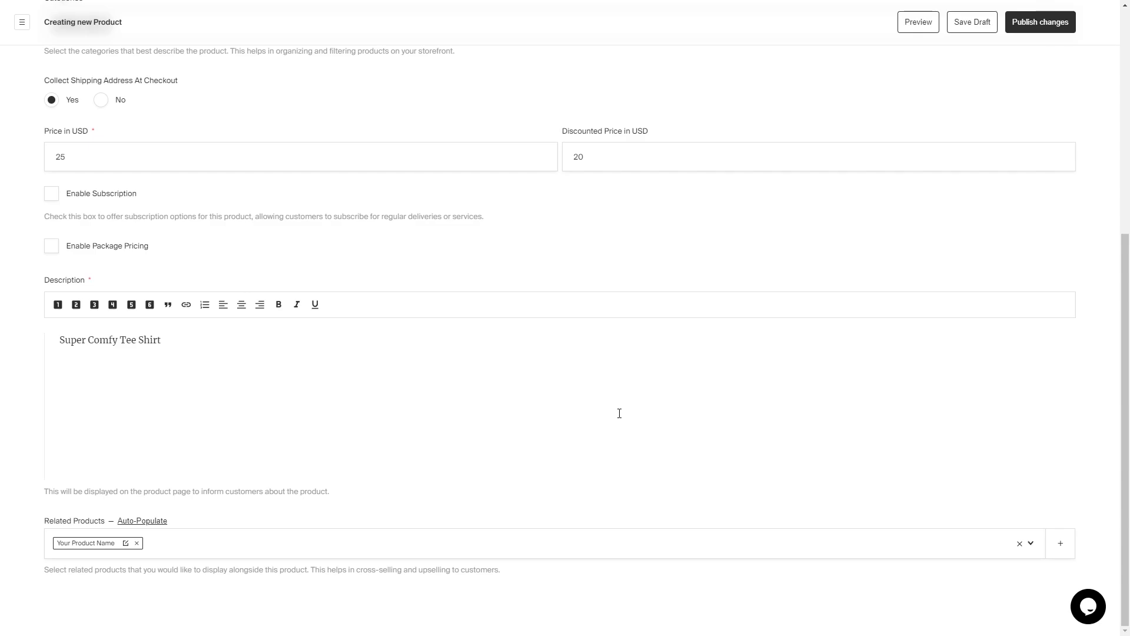
pyautogui.scroll(6, 412, 294)
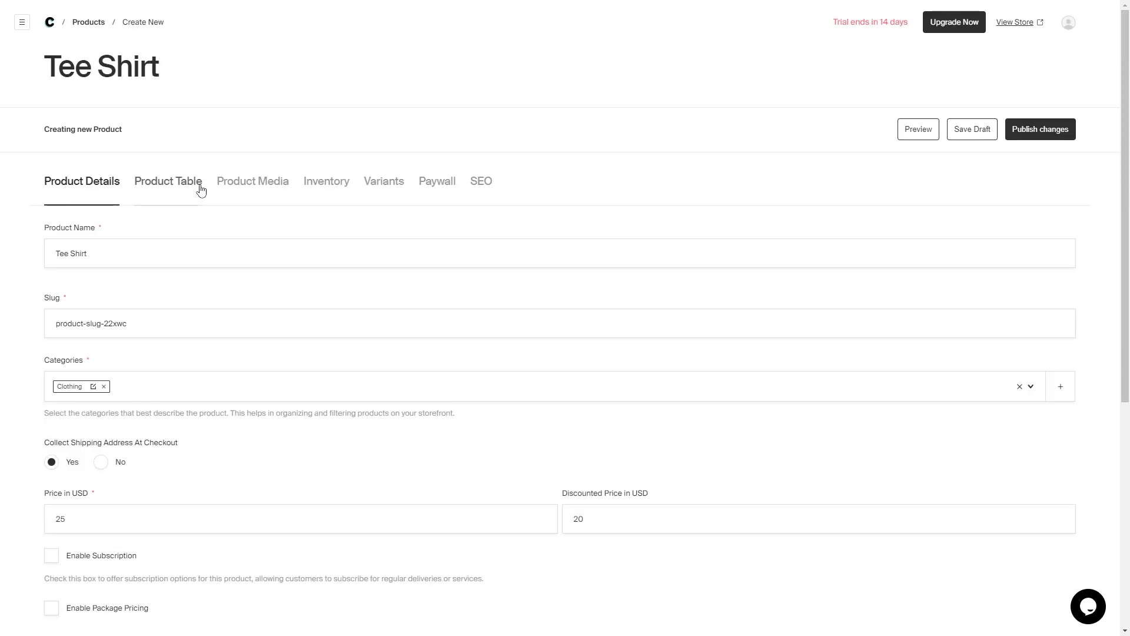
# - Add one empty detail row to the Tee Shirt's product table, then view its Product Media settings
pyautogui.click(201, 187)
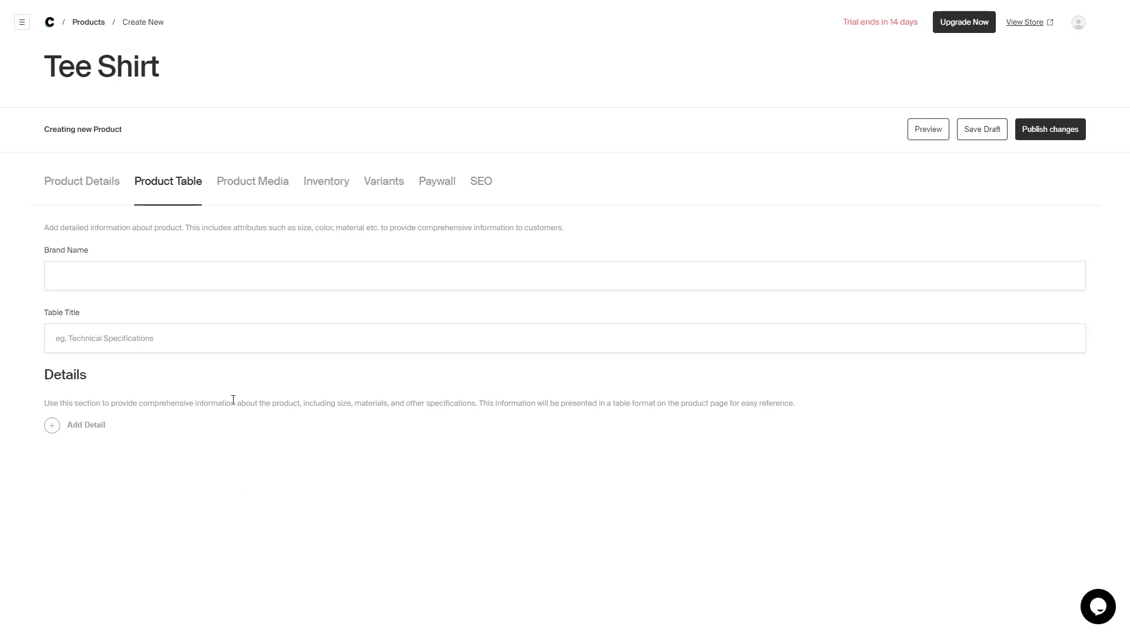
pyautogui.click(86, 425)
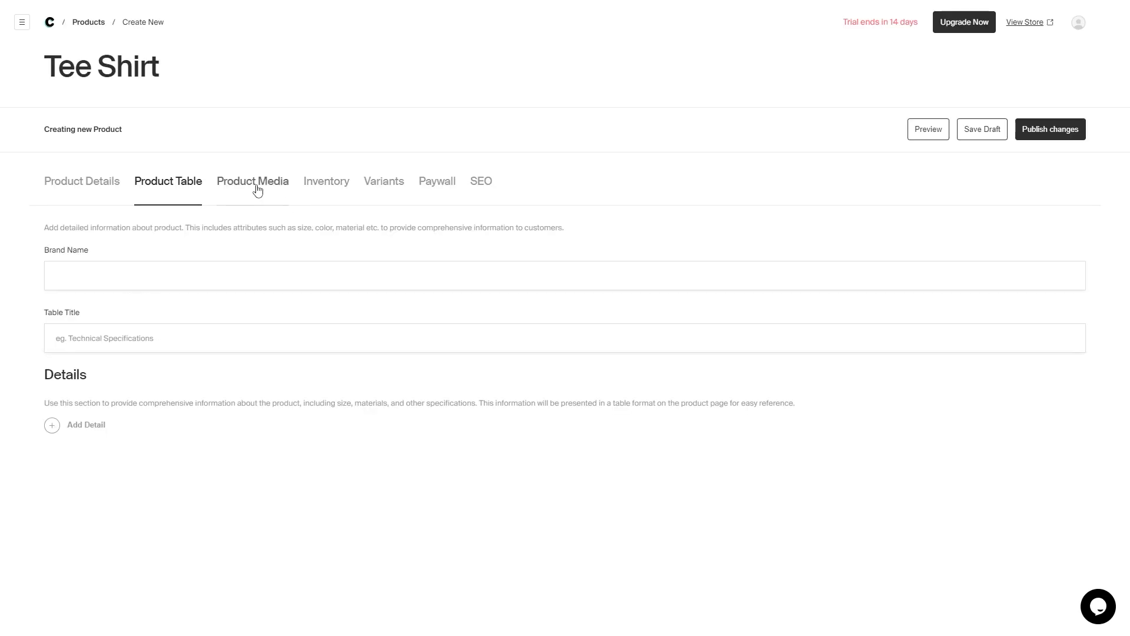
pyautogui.click(257, 190)
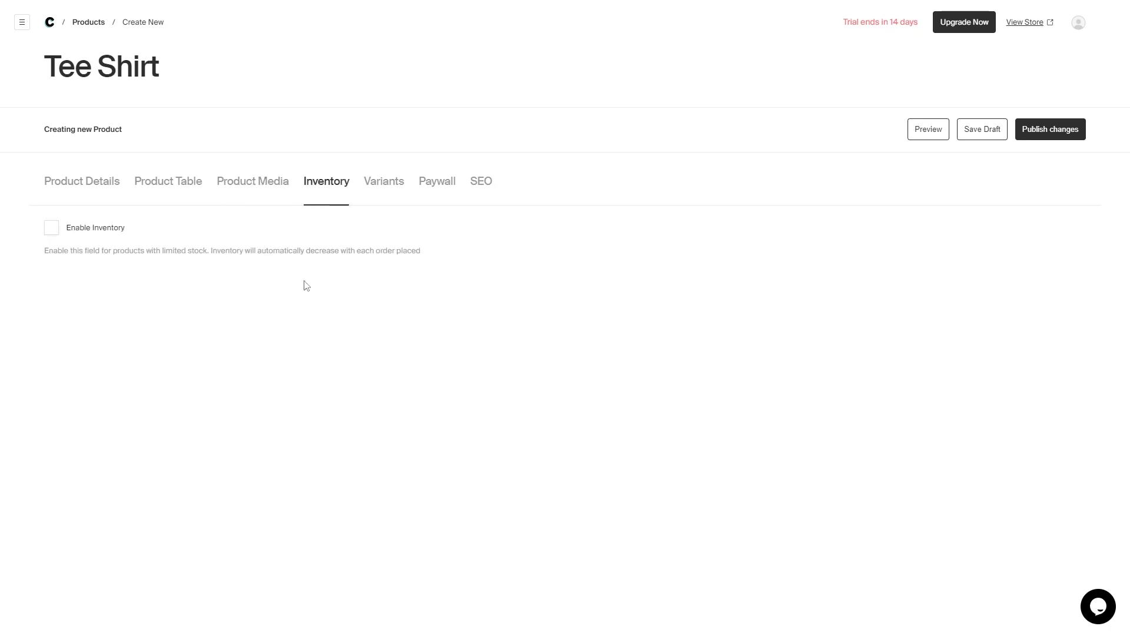
# - Enable inventory tracking for the Tee Shirt with SKU 0566 and 200 units in stock
pyautogui.click(52, 229)
pyautogui.click(288, 305)
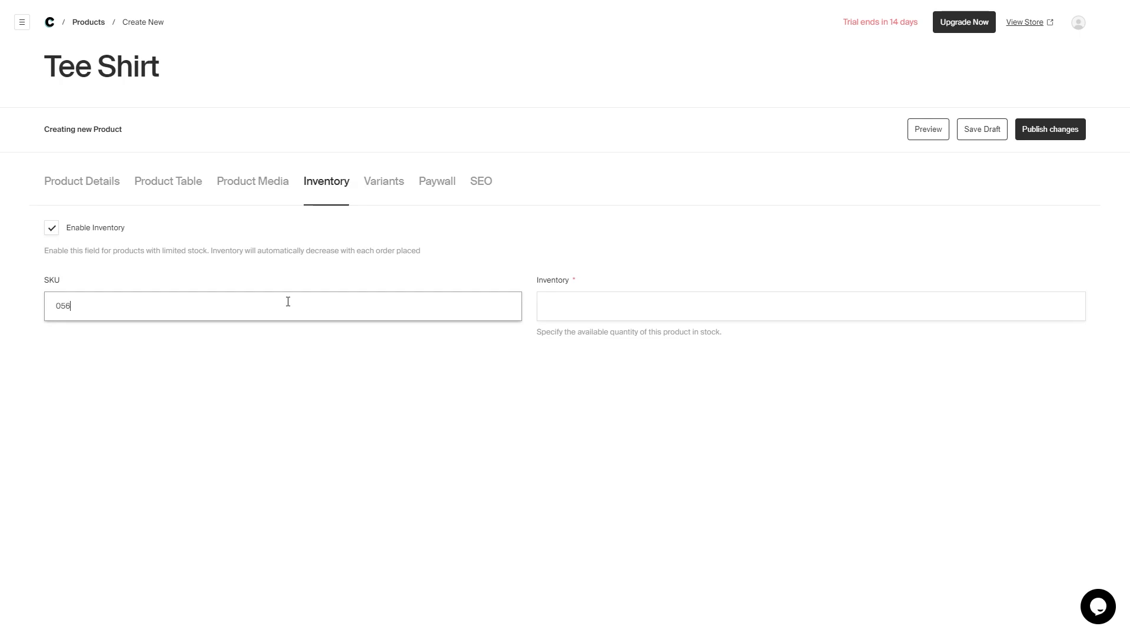
pyautogui.click(579, 312)
pyautogui.write('200')
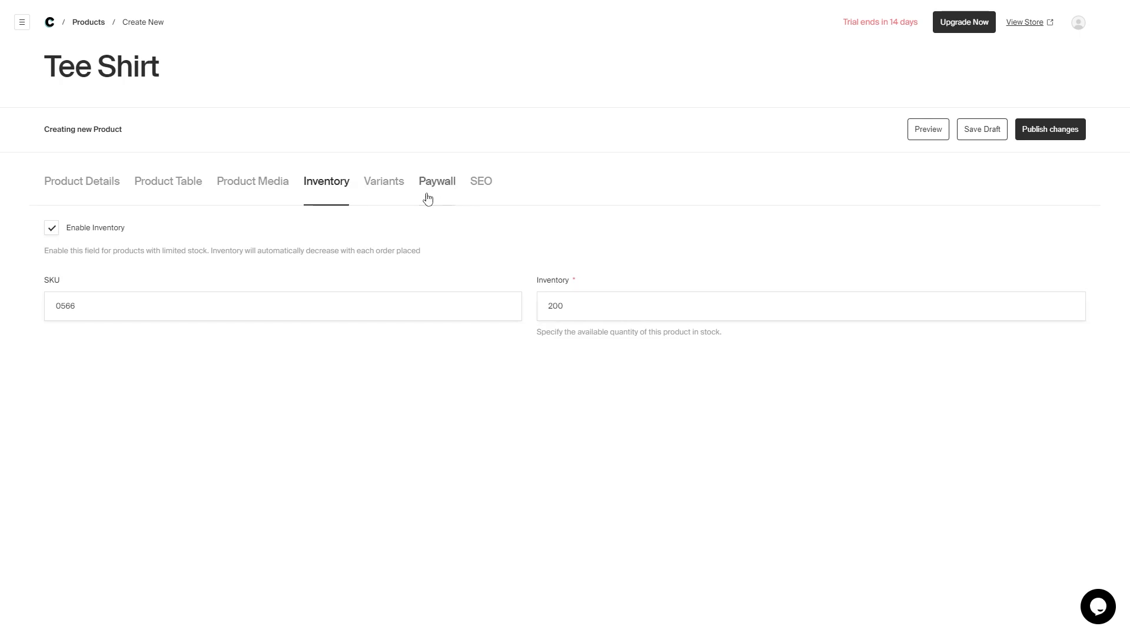
pyautogui.click(397, 189)
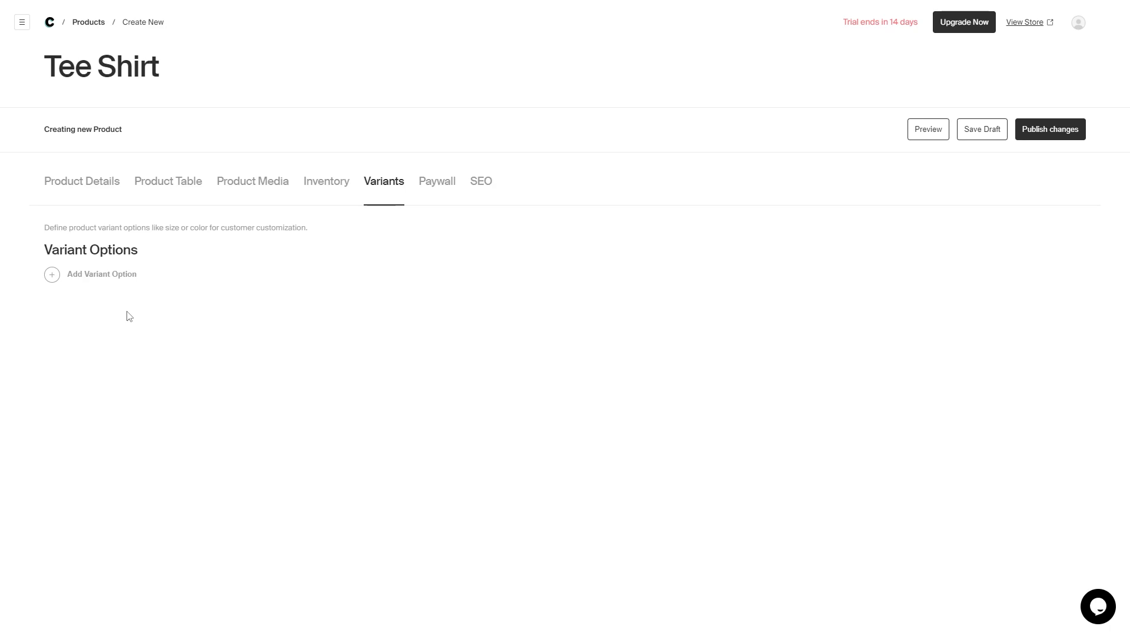
# - Add and then remove an empty variant option, leaving the Tee Shirt without variants
pyautogui.click(57, 281)
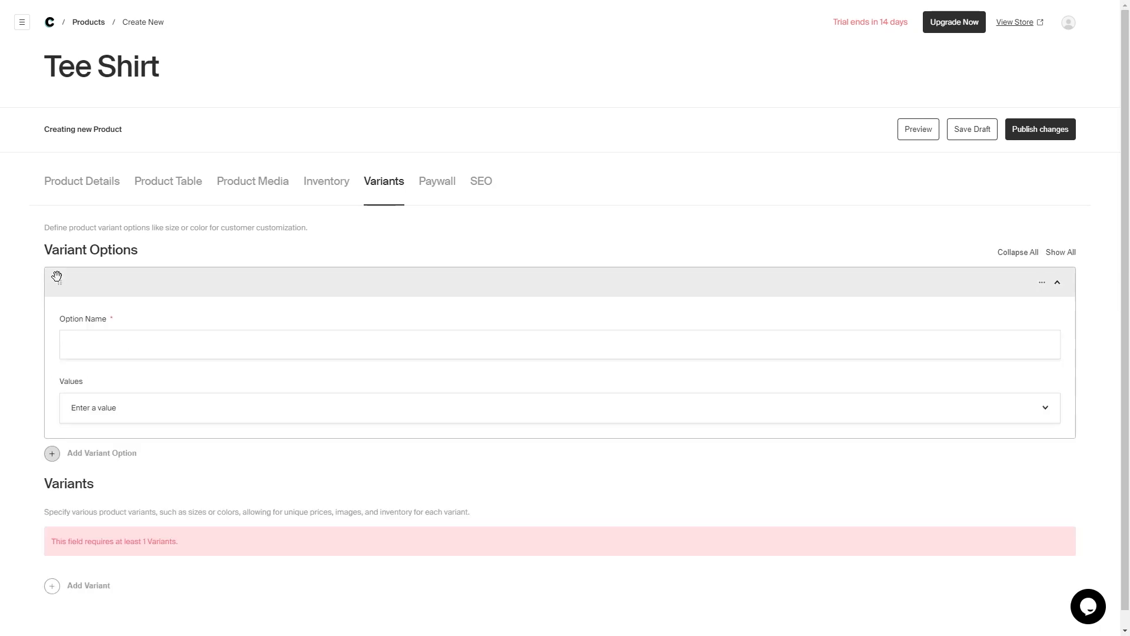
pyautogui.click(1041, 282)
pyautogui.click(1076, 253)
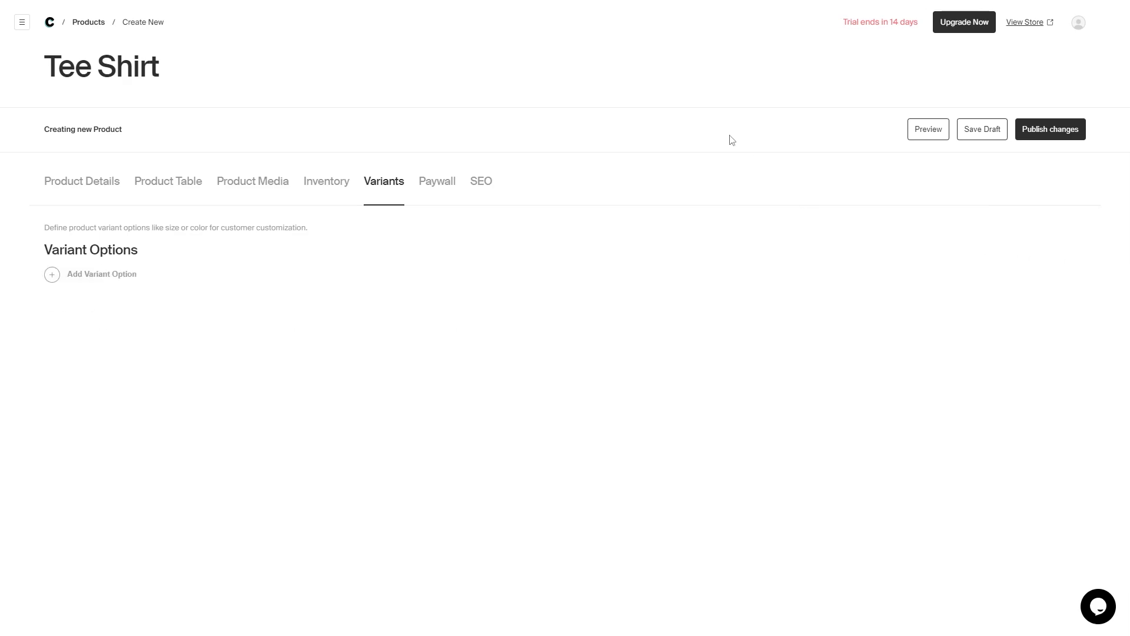
# - Enable the paywall for the Tee Shirt product
pyautogui.click(437, 182)
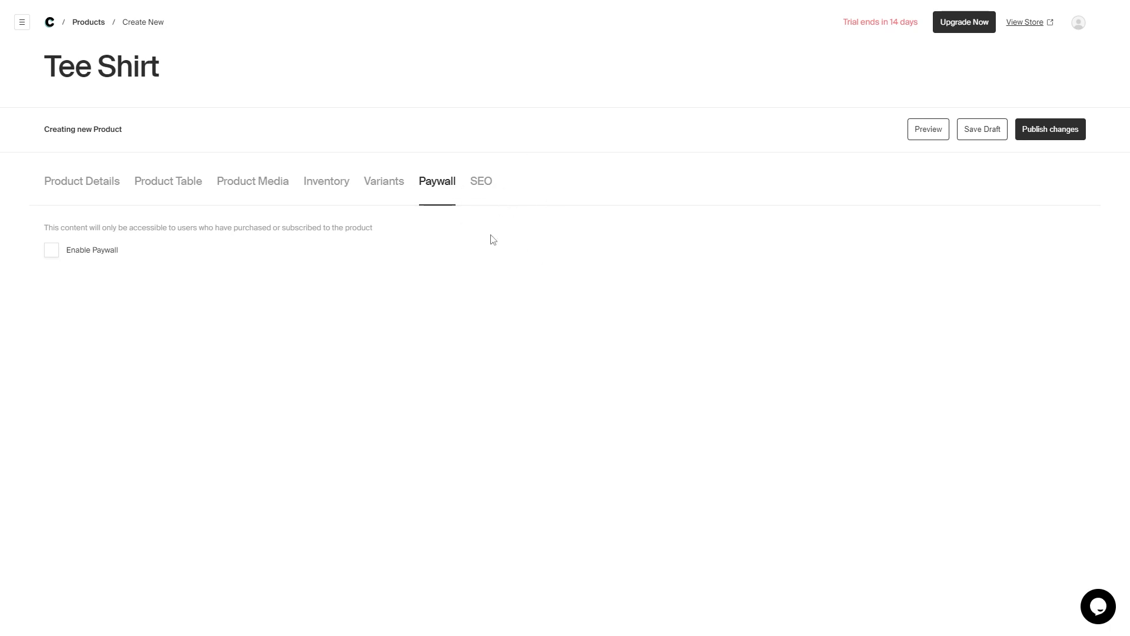
pyautogui.click(111, 249)
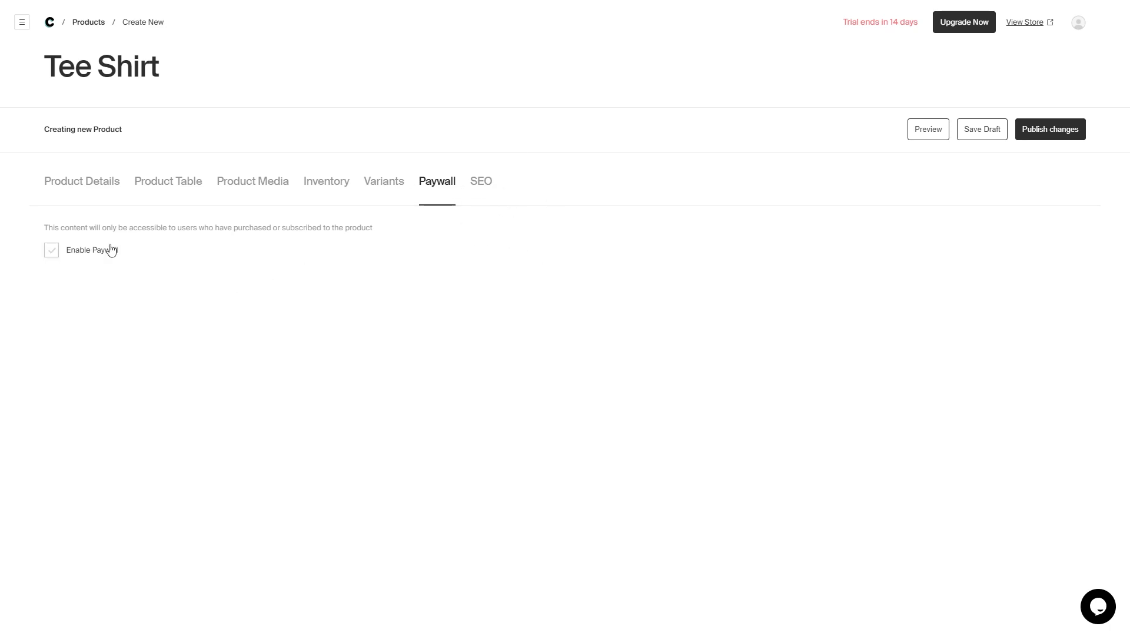
pyautogui.click(481, 196)
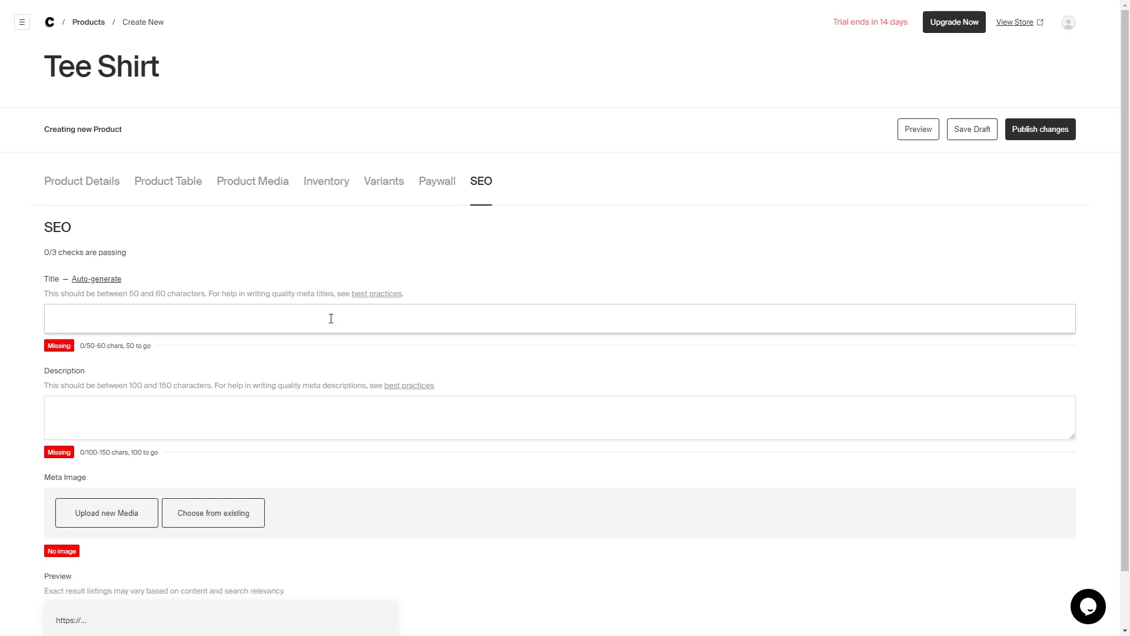
# - Choose For Fiverr.png from existing media as the Tee Shirt's SEO meta image
pyautogui.scroll(-1, 471, 291)
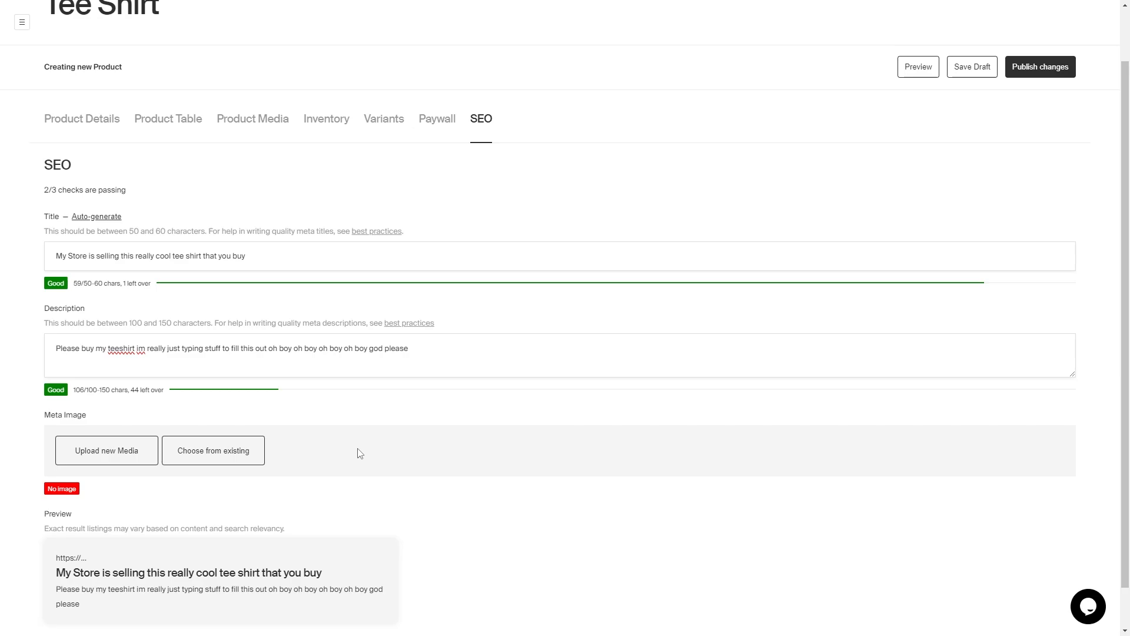
pyautogui.click(241, 451)
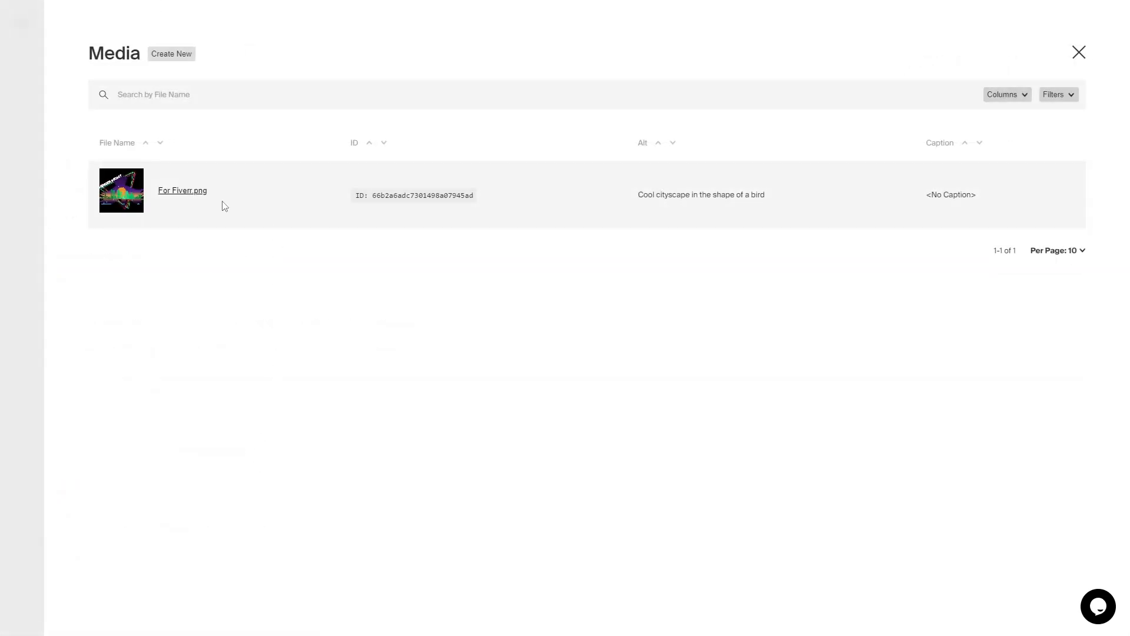
pyautogui.click(121, 191)
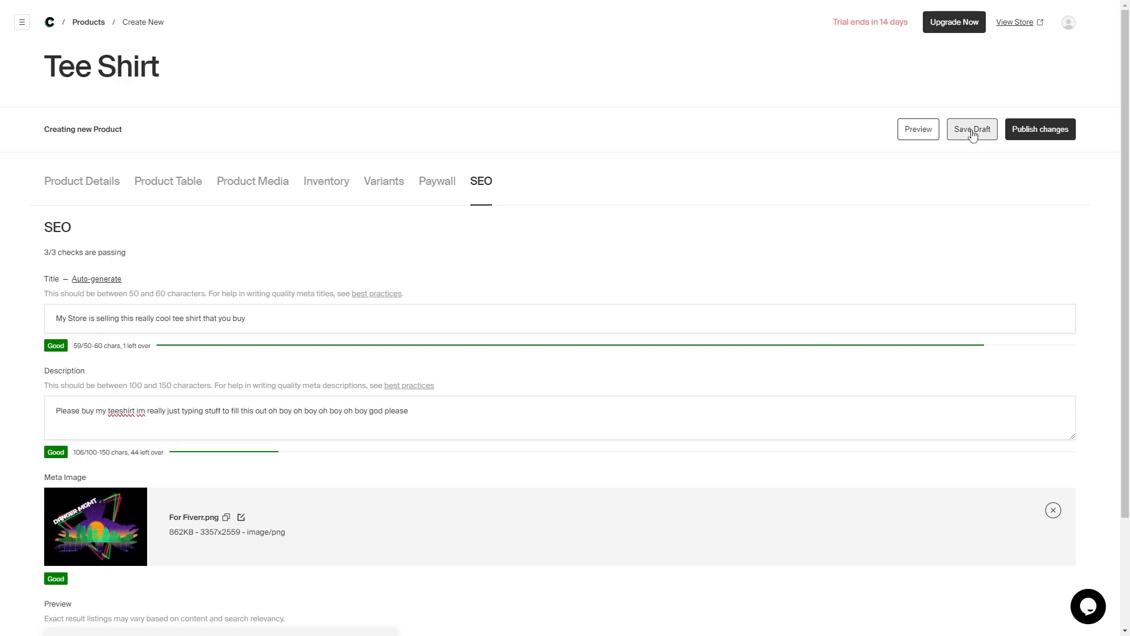
# - Save the Tee Shirt as a draft, publish it, and preview its live $20.00 store page
pyautogui.click(973, 135)
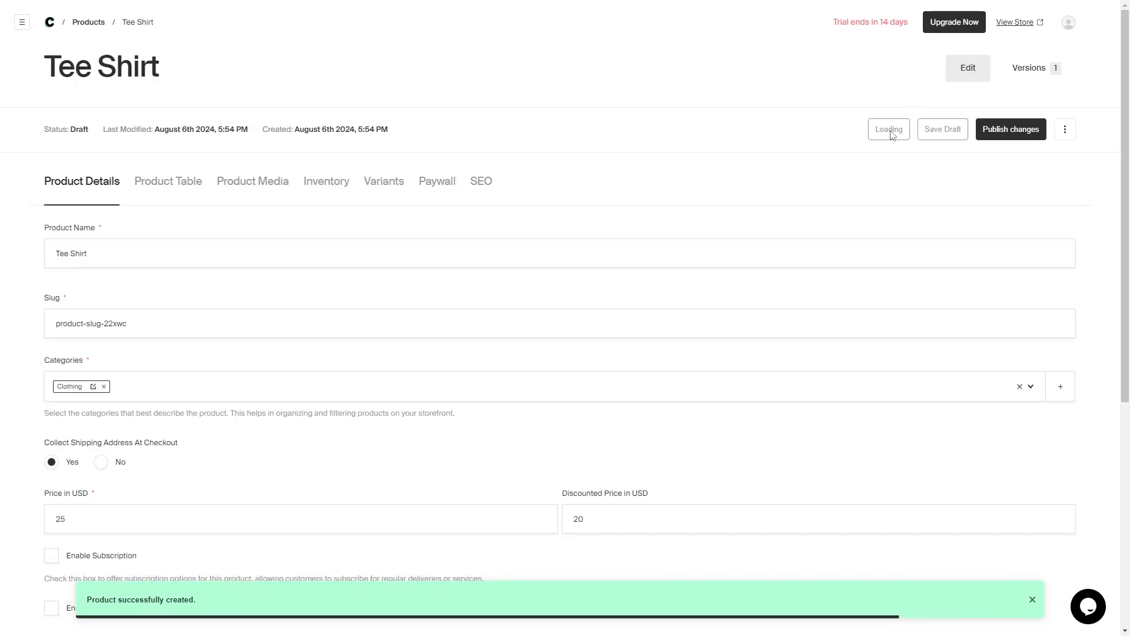
pyautogui.click(890, 129)
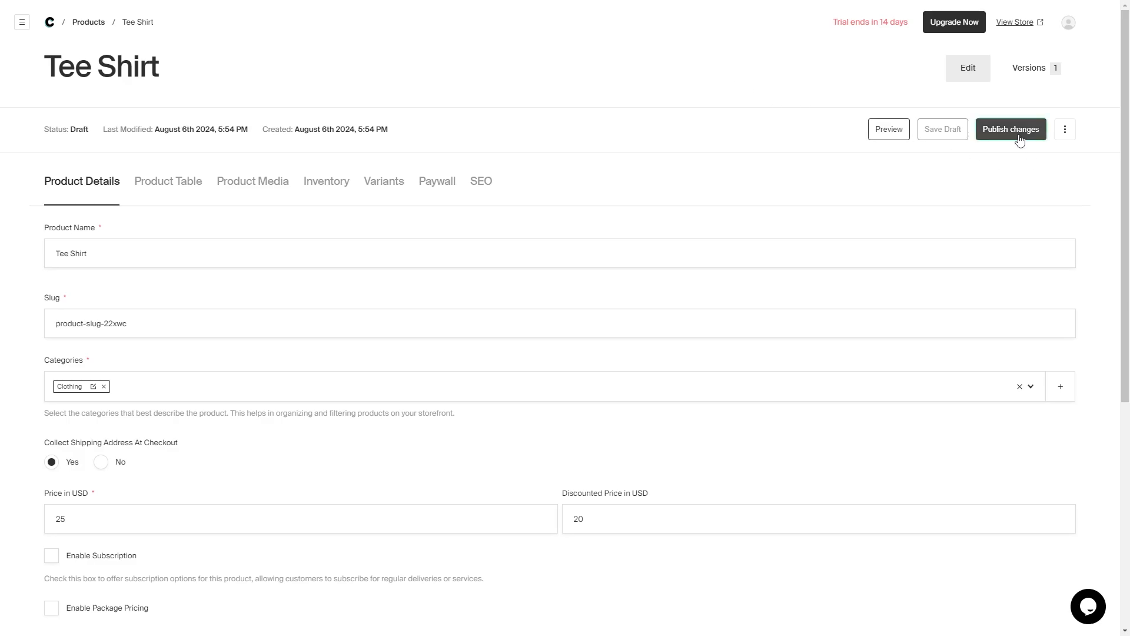
pyautogui.click(1020, 136)
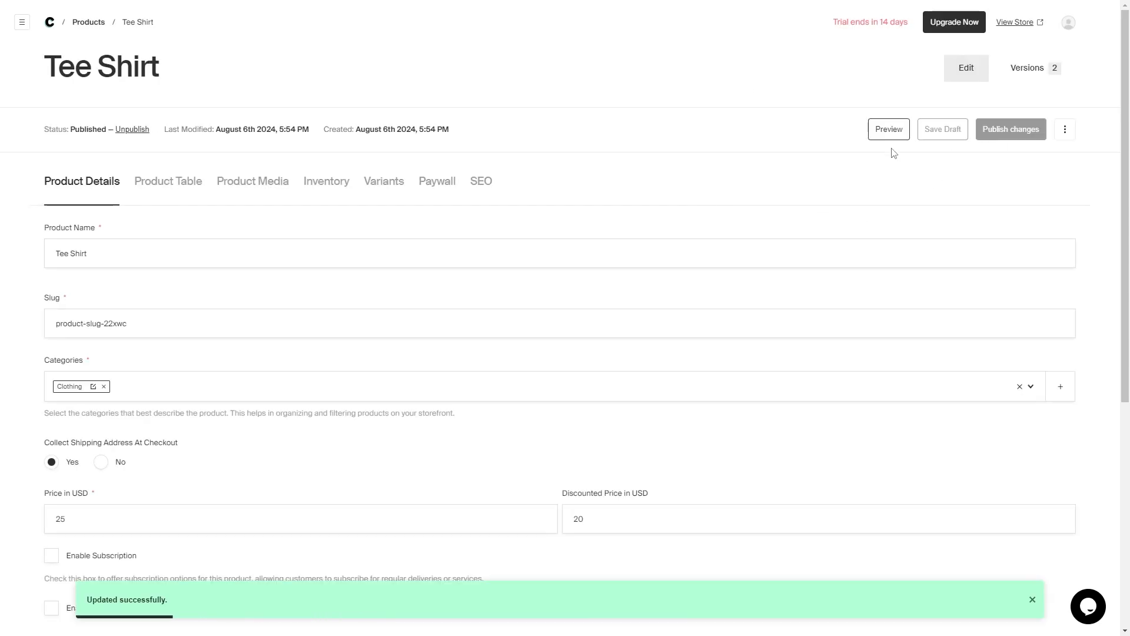
pyautogui.click(888, 132)
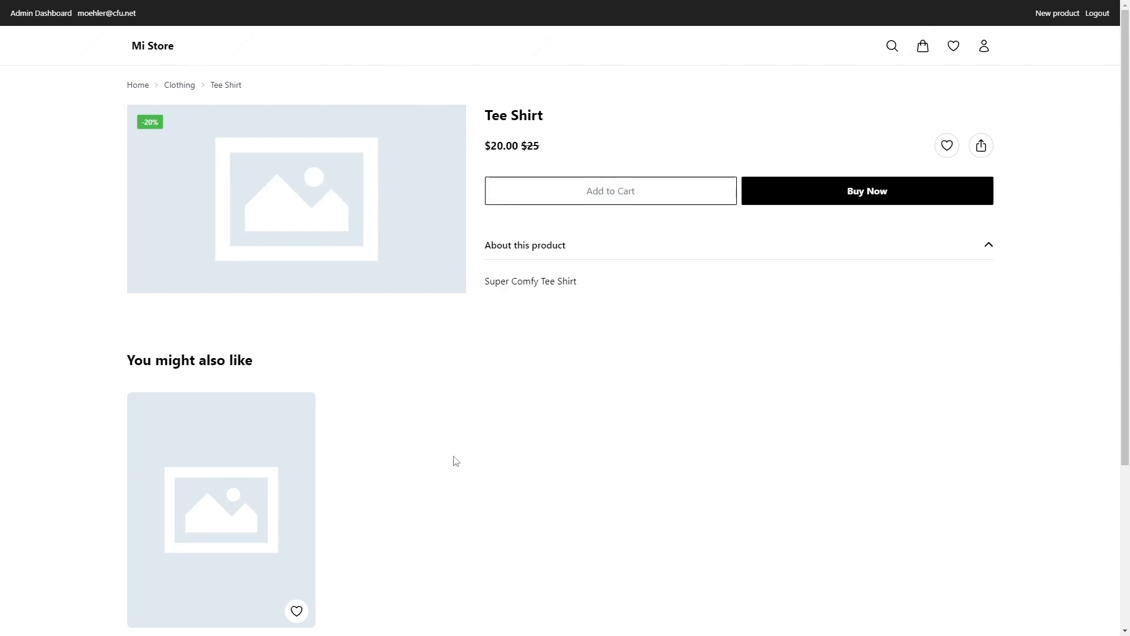
# - Look over the Tee Shirt's store page, then open the admin's empty Orders list
pyautogui.scroll(-3, 455, 461)
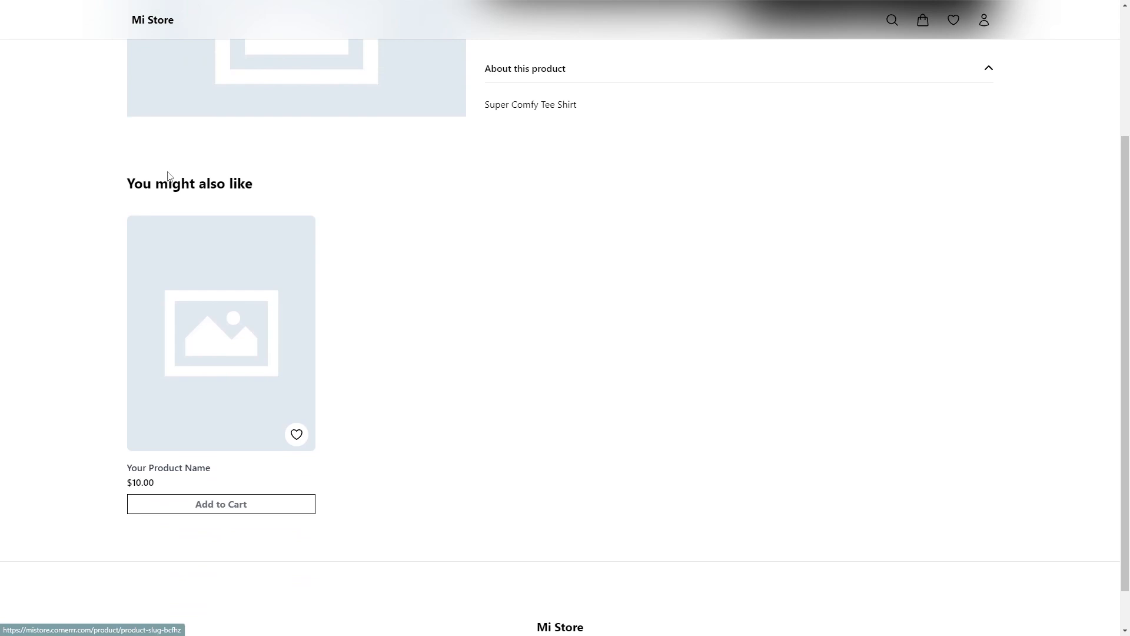
pyautogui.scroll(3, 487, 439)
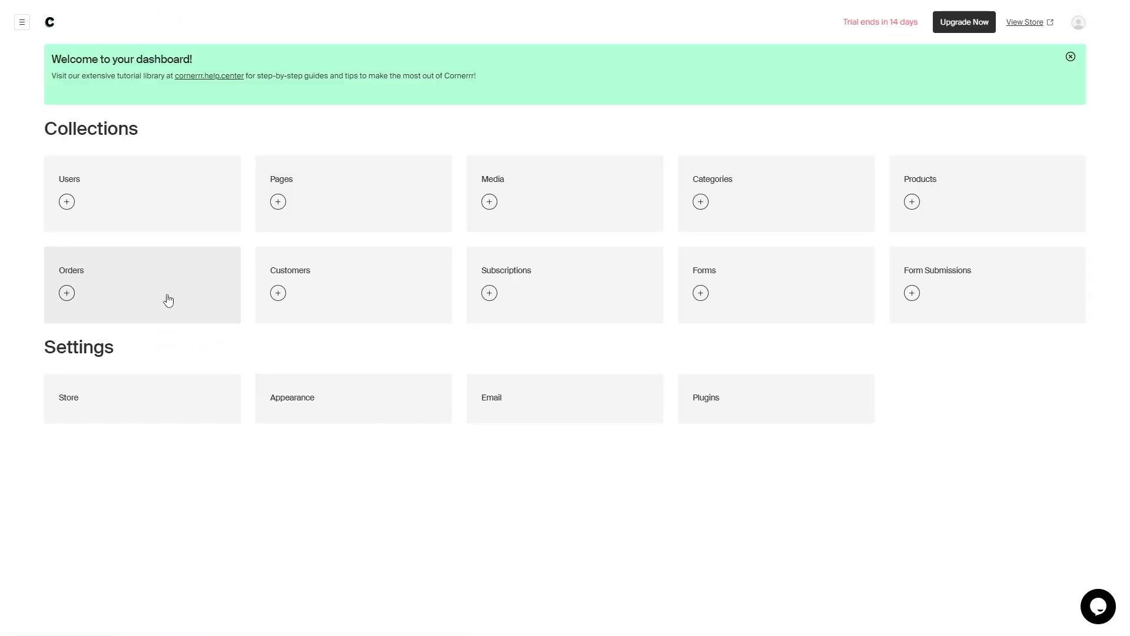
pyautogui.click(164, 298)
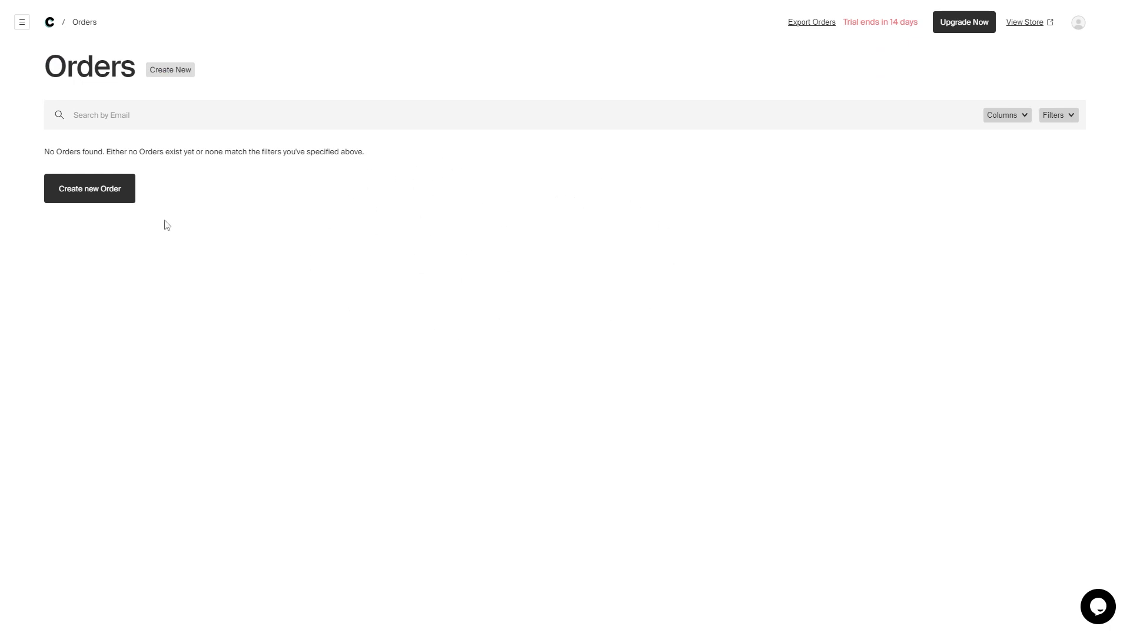
# - Create a new order, find no existing customers, and bring up the Add new Customer form
pyautogui.click(180, 71)
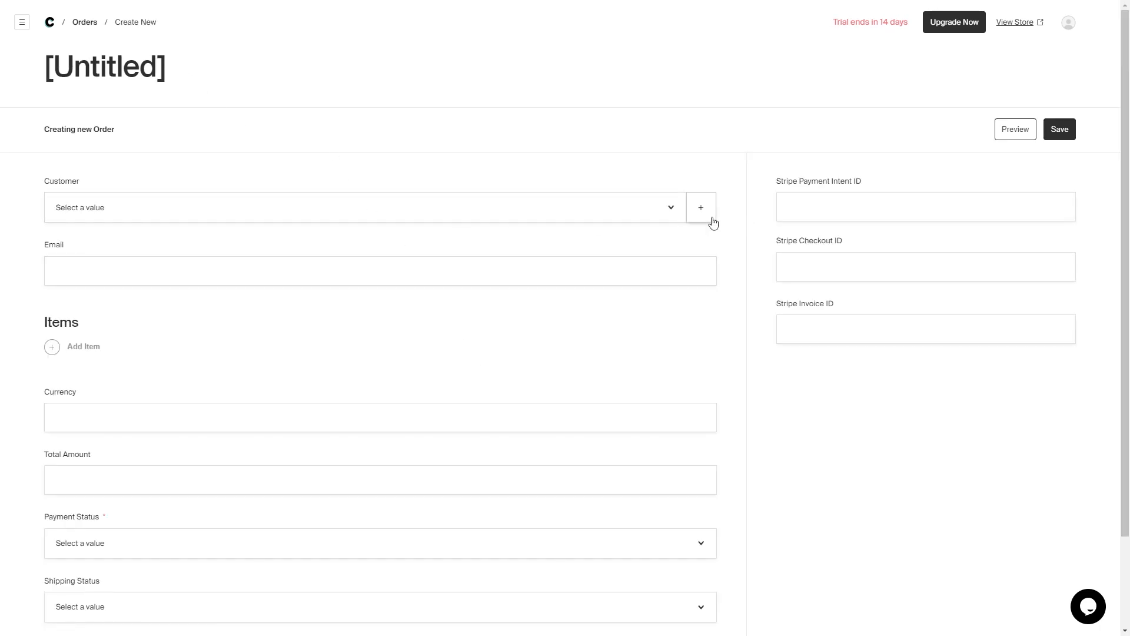
pyautogui.click(672, 215)
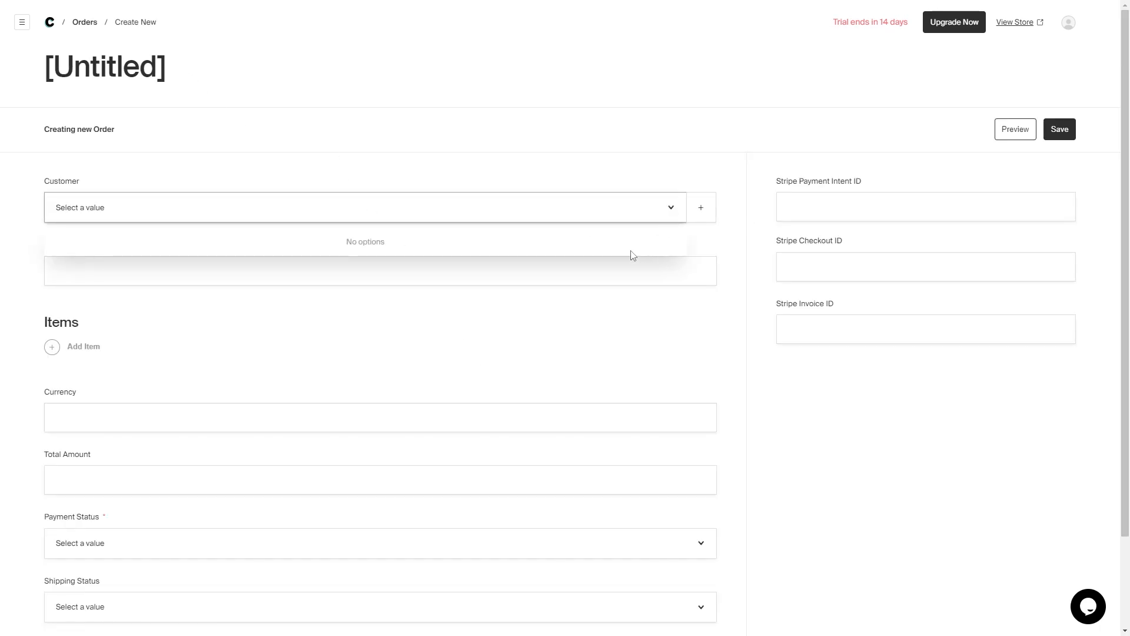
pyautogui.click(613, 147)
pyautogui.click(697, 216)
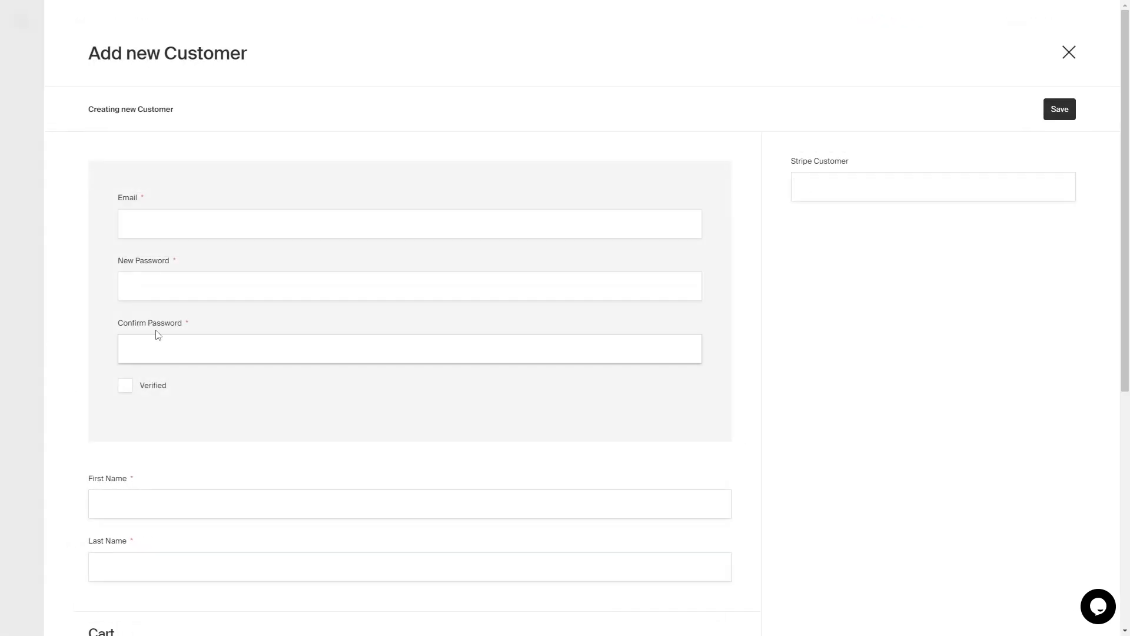
# - Enter the customer's e-mail and the account password, then tick Verified on the new customer
pyautogui.click(166, 232)
pyautogui.write('JKa')
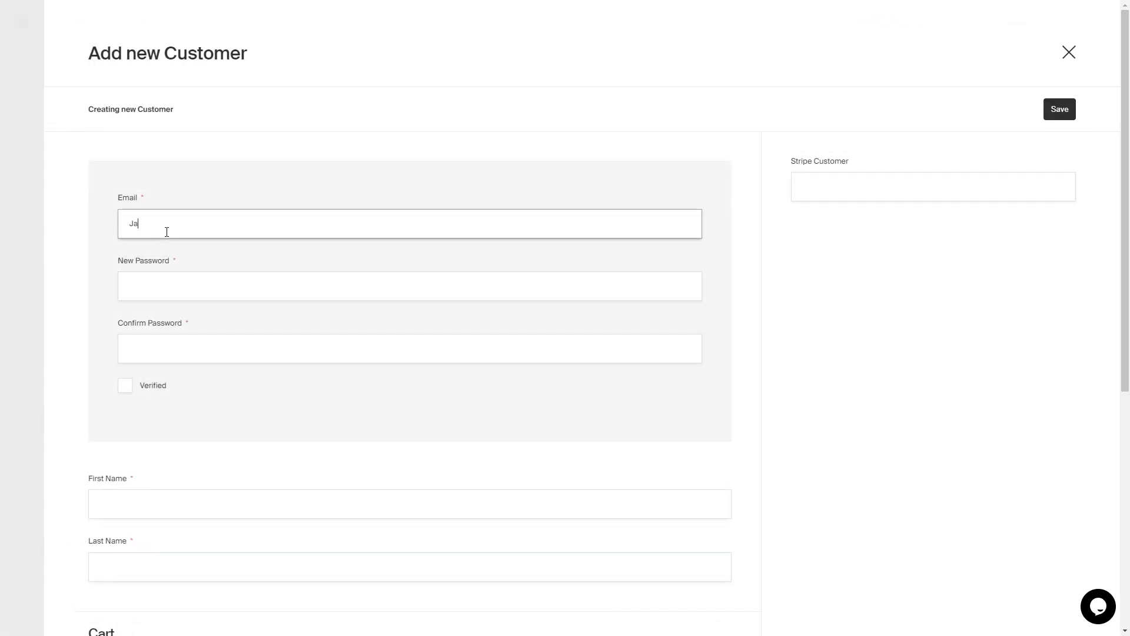
pyautogui.write('ne Doe')
pyautogui.press('Tab')
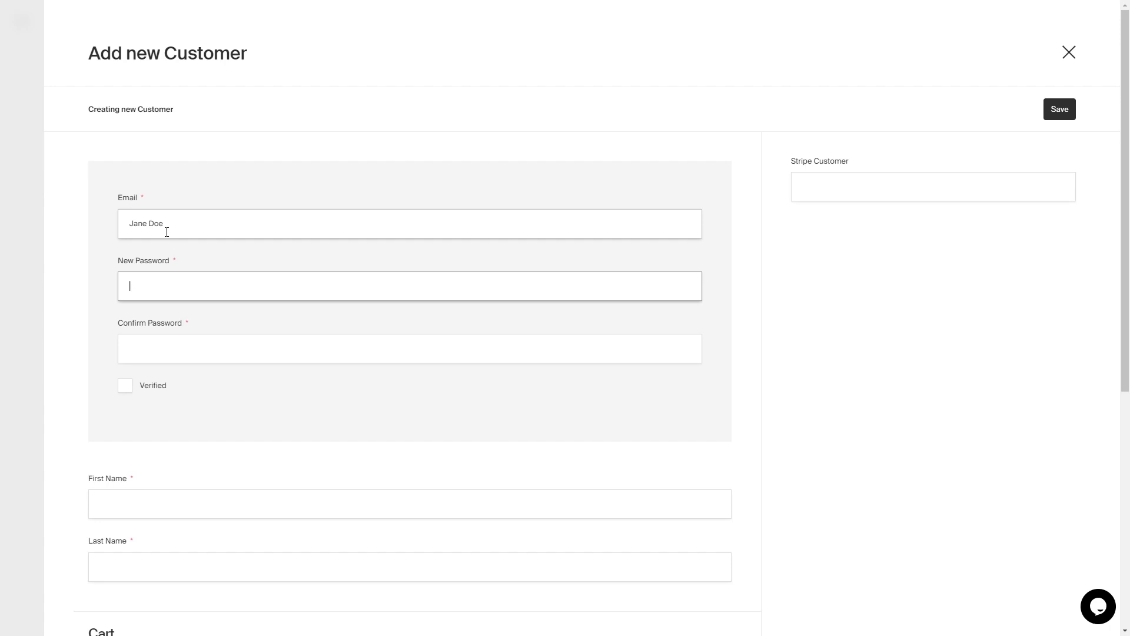
pyautogui.write('password')
pyautogui.press('Tab')
pyautogui.write('password')
pyautogui.click(125, 386)
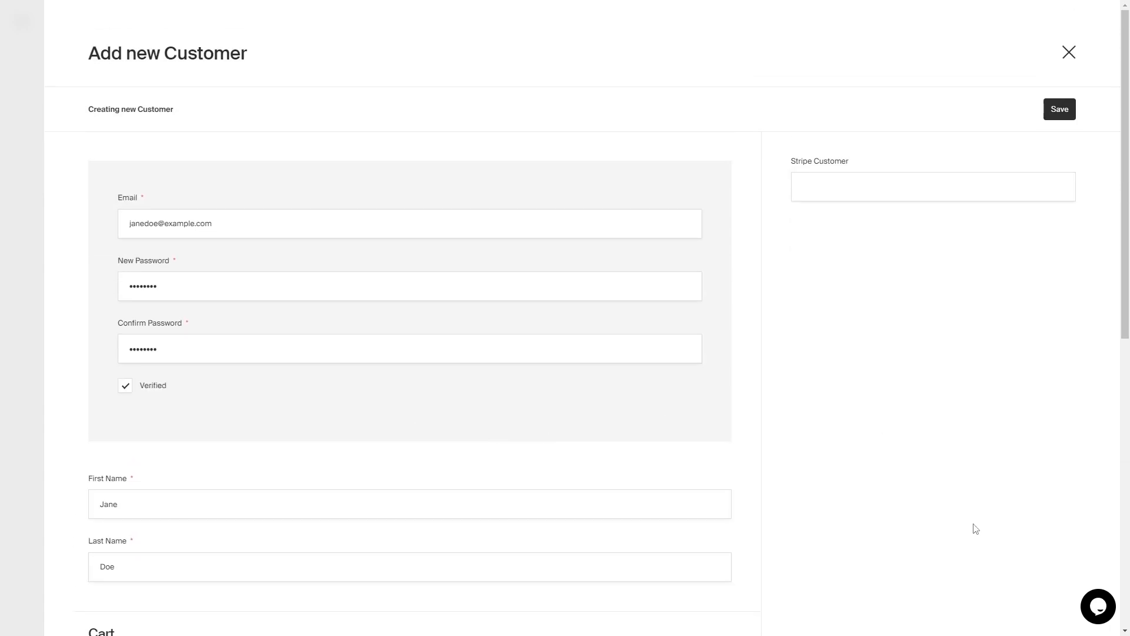
pyautogui.scroll(-3, 687, 353)
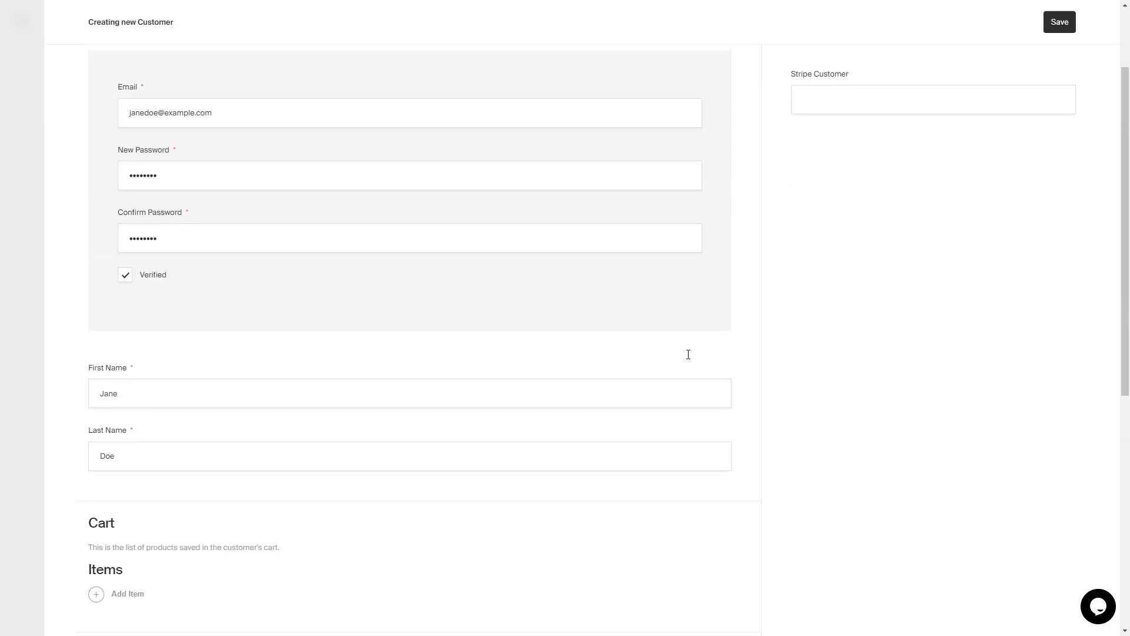
pyautogui.scroll(3, 712, 296)
pyautogui.scroll(-9, 608, 545)
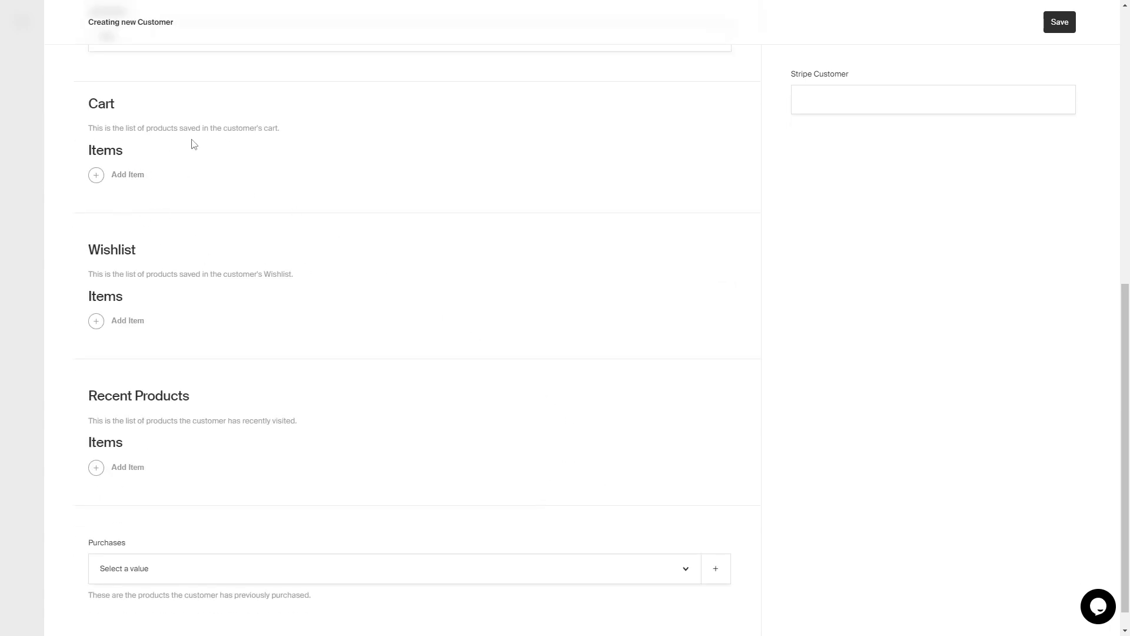
# - Add a Tee Shirt to the customer's cart with quantity 2
pyautogui.click(118, 175)
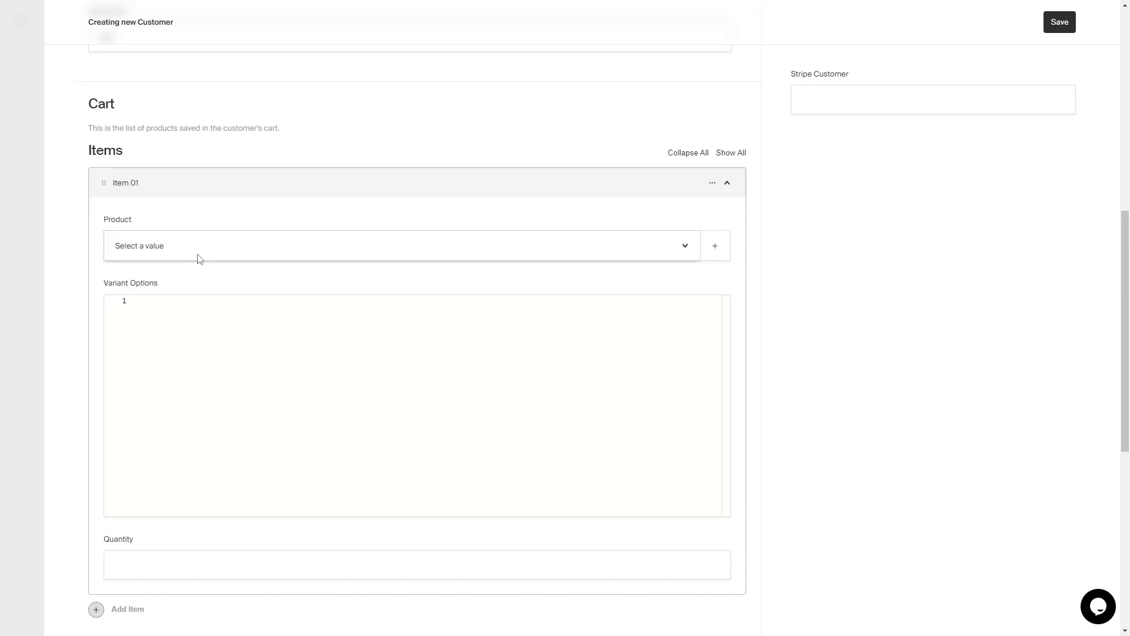
pyautogui.click(198, 254)
pyautogui.click(190, 312)
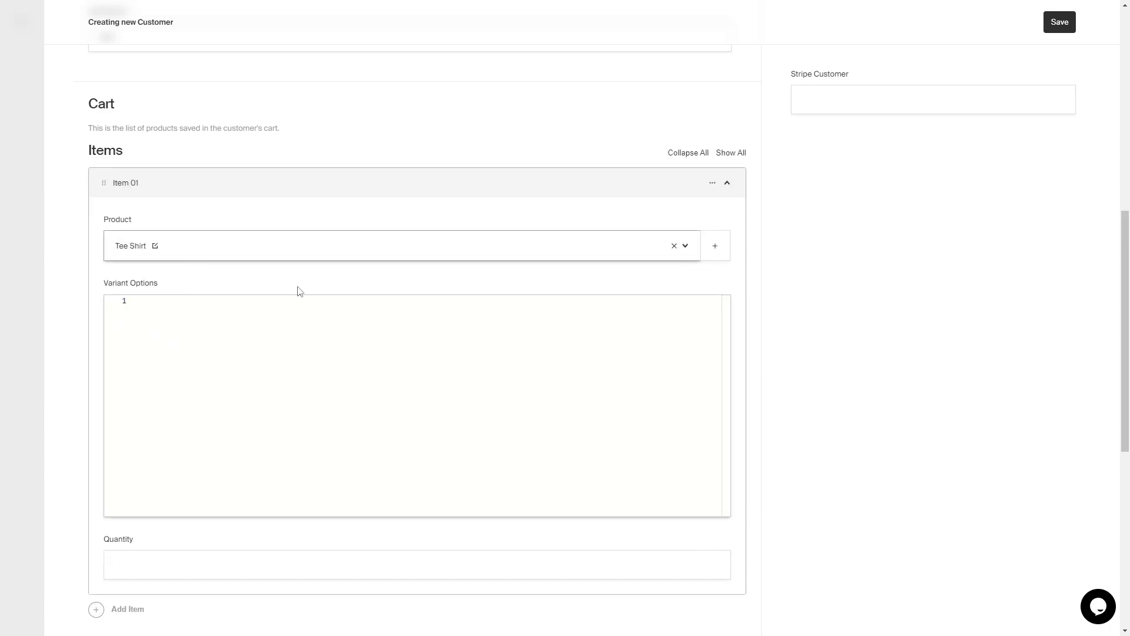
pyautogui.click(609, 574)
pyautogui.write('2')
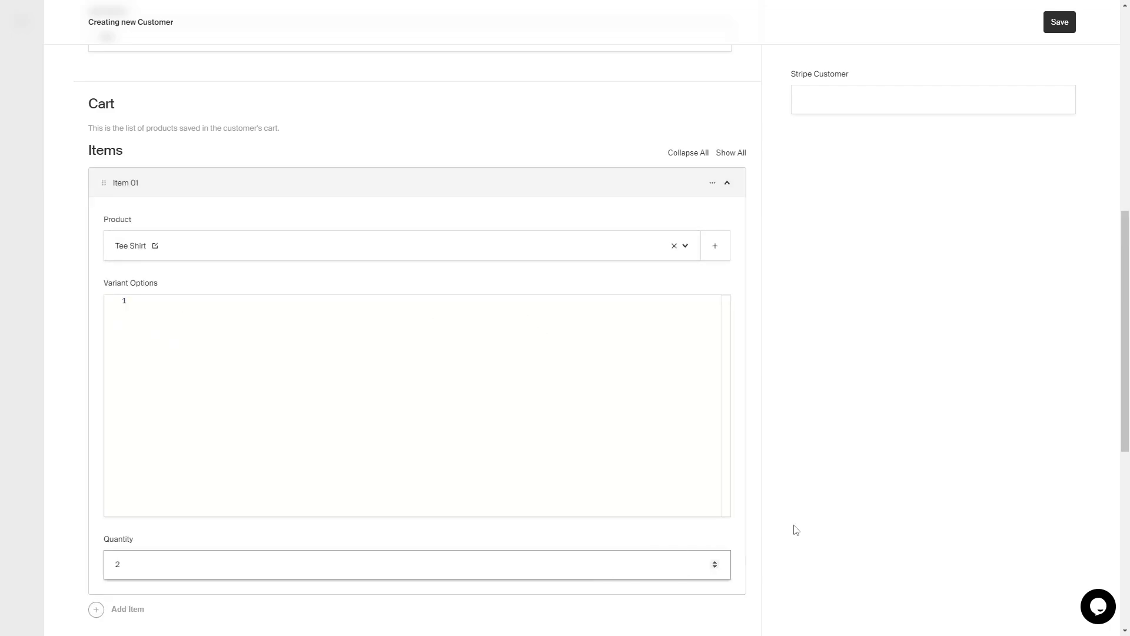
pyautogui.scroll(-5, 647, 382)
pyautogui.scroll(-1, 548, 419)
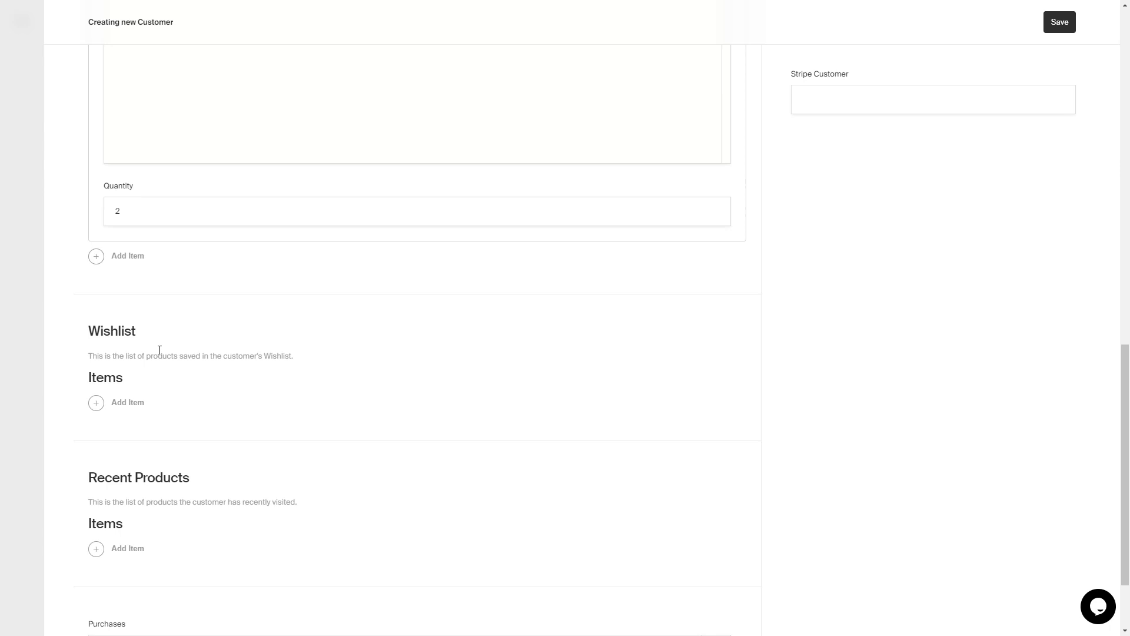
pyautogui.scroll(-1, 197, 388)
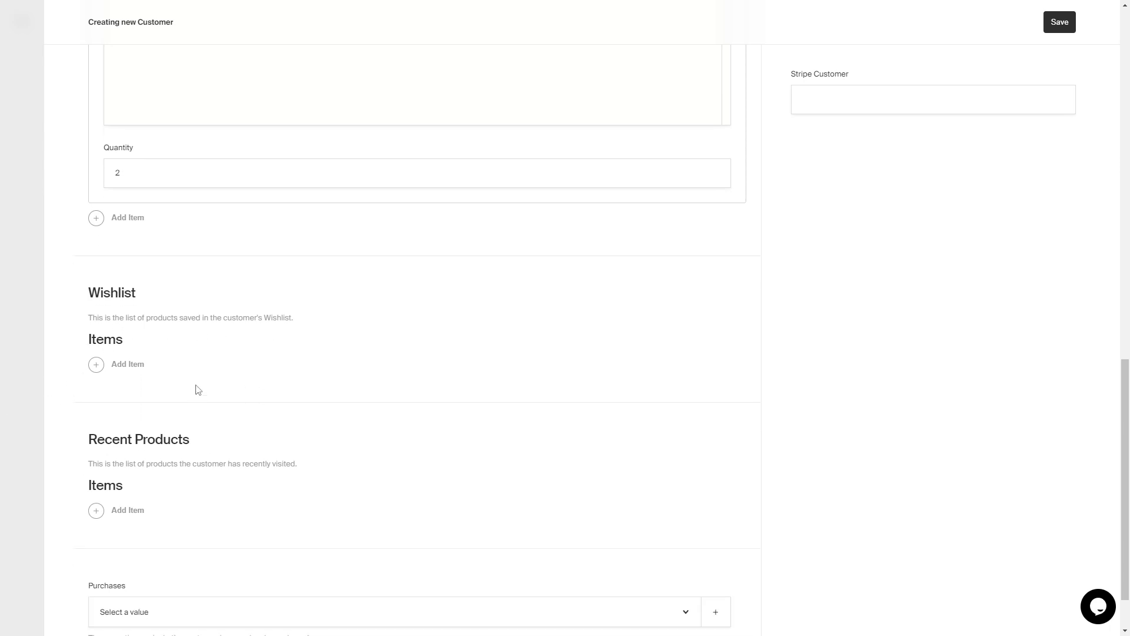
pyautogui.scroll(-1, 429, 451)
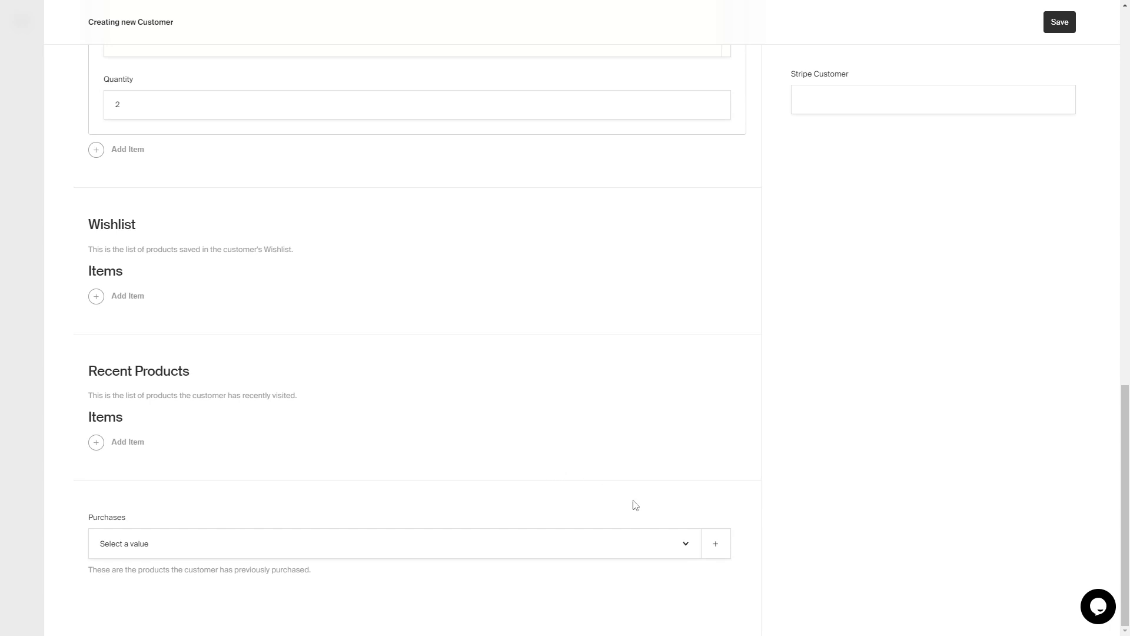
# - Check the previously purchased products list, then save the new customer
pyautogui.click(685, 549)
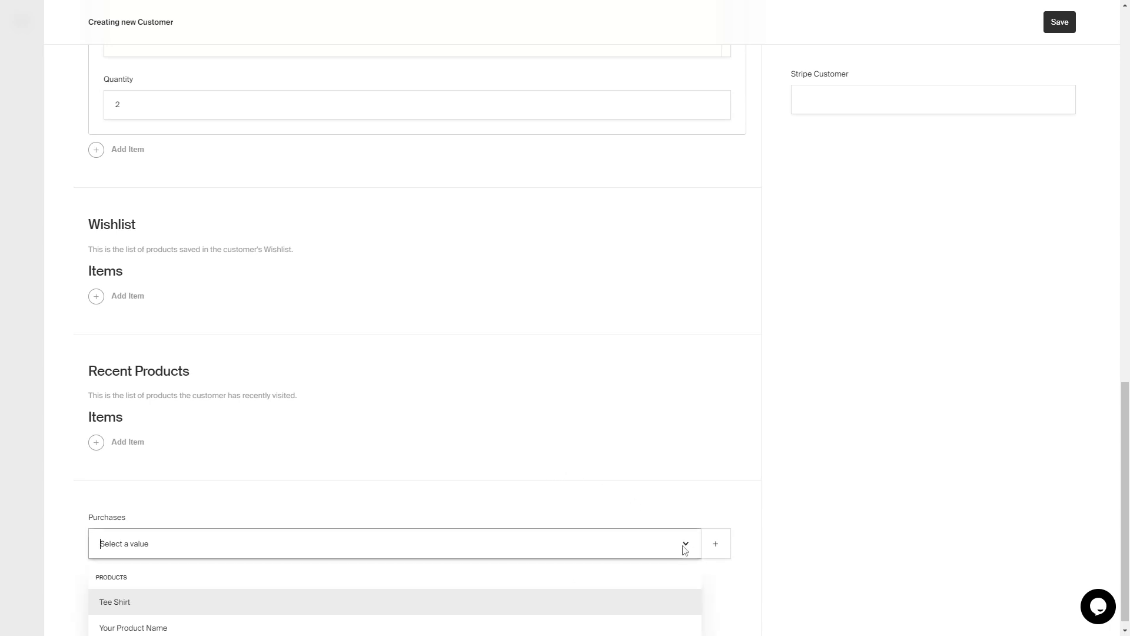
pyautogui.click(685, 550)
pyautogui.scroll(15, 643, 442)
pyautogui.click(1070, 27)
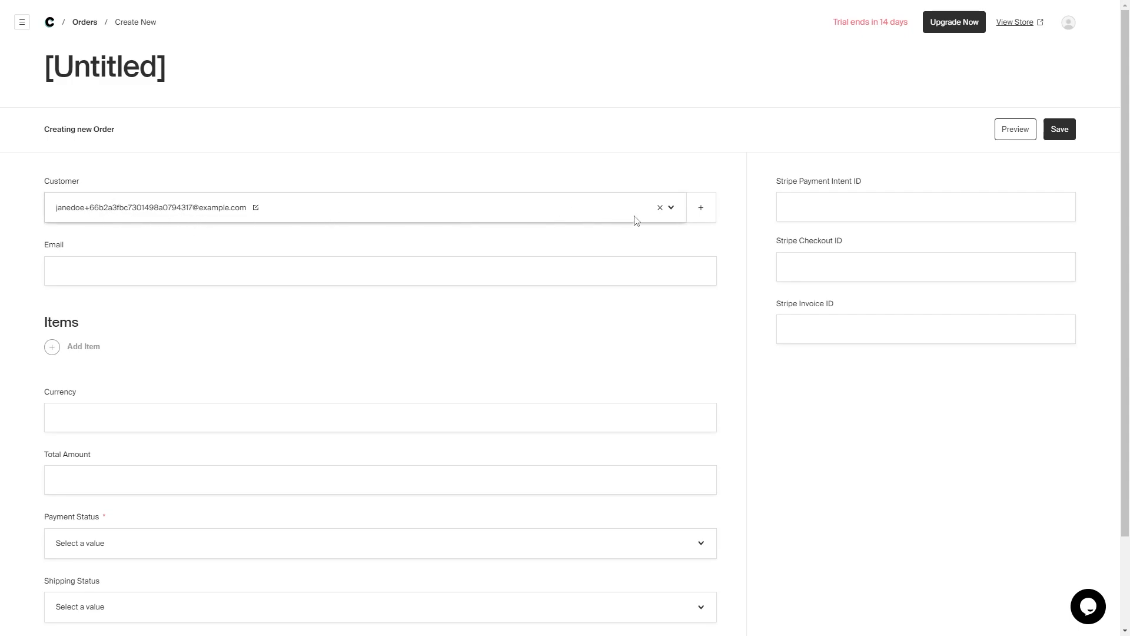
# - Pick the customer, enter the customer's e-mail, and add a Tee Shirt item to the order
pyautogui.click(674, 212)
pyautogui.click(416, 277)
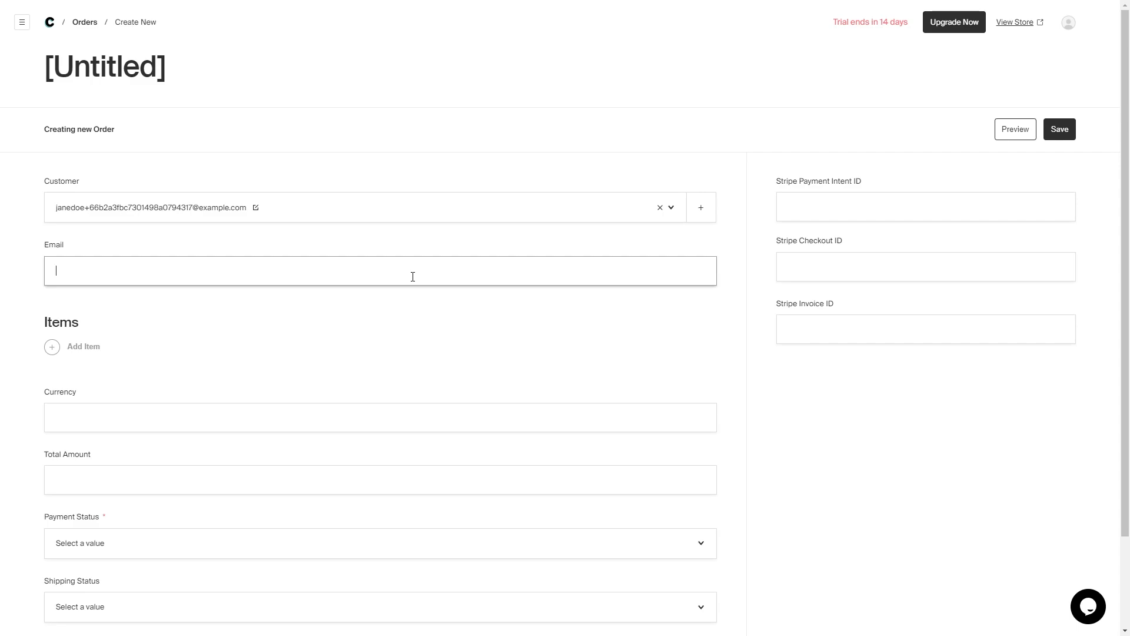
pyautogui.write('janedoe@example.com')
pyautogui.click(52, 347)
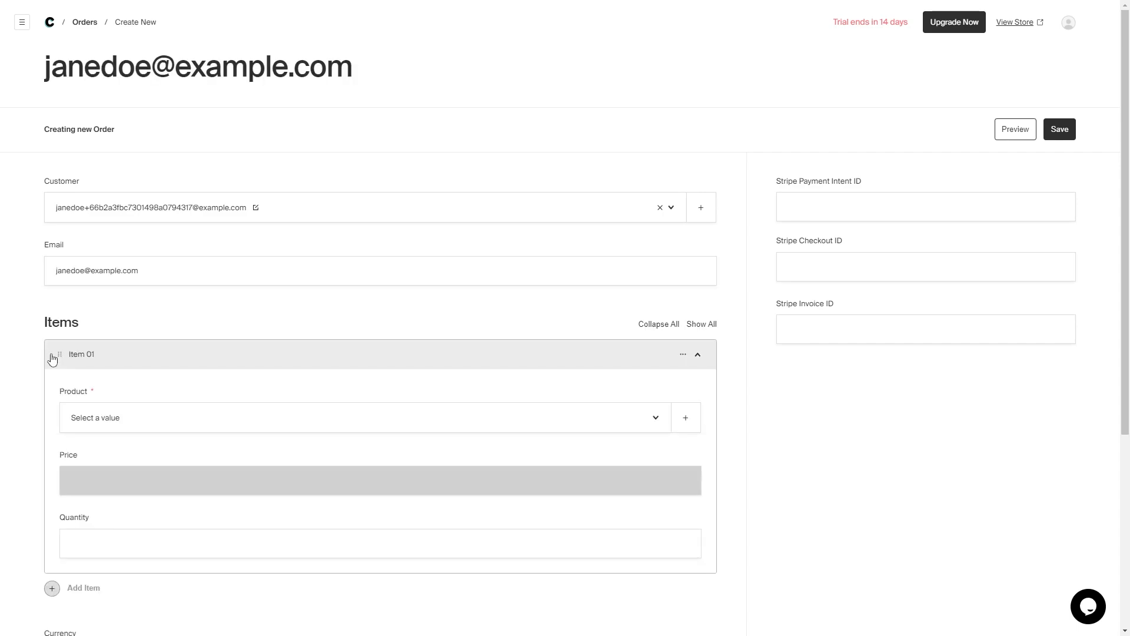
pyautogui.scroll(-3, 52, 359)
pyautogui.click(627, 247)
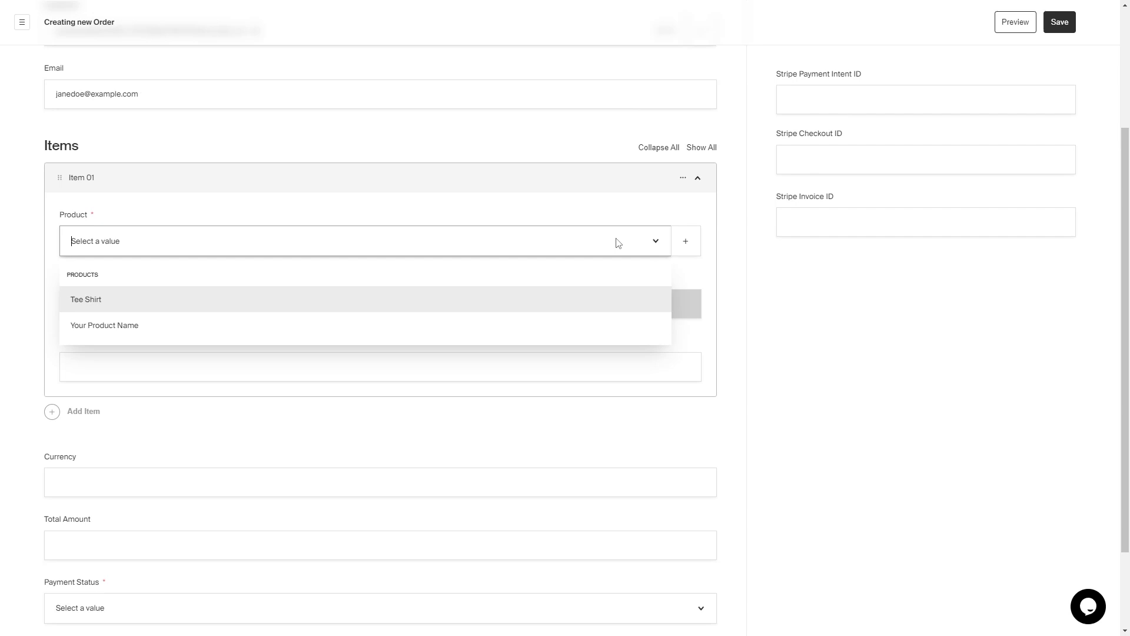
pyautogui.click(176, 299)
pyautogui.click(204, 358)
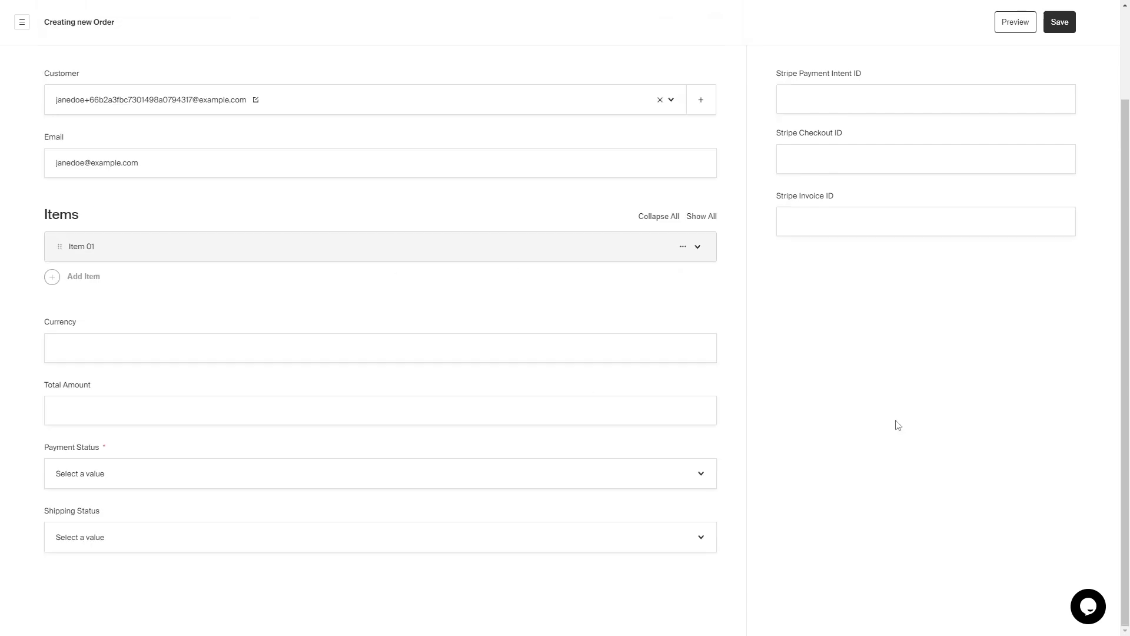
# - Set currency USD, total 50, payment No Payment Required and shipping status Packing
pyautogui.click(668, 353)
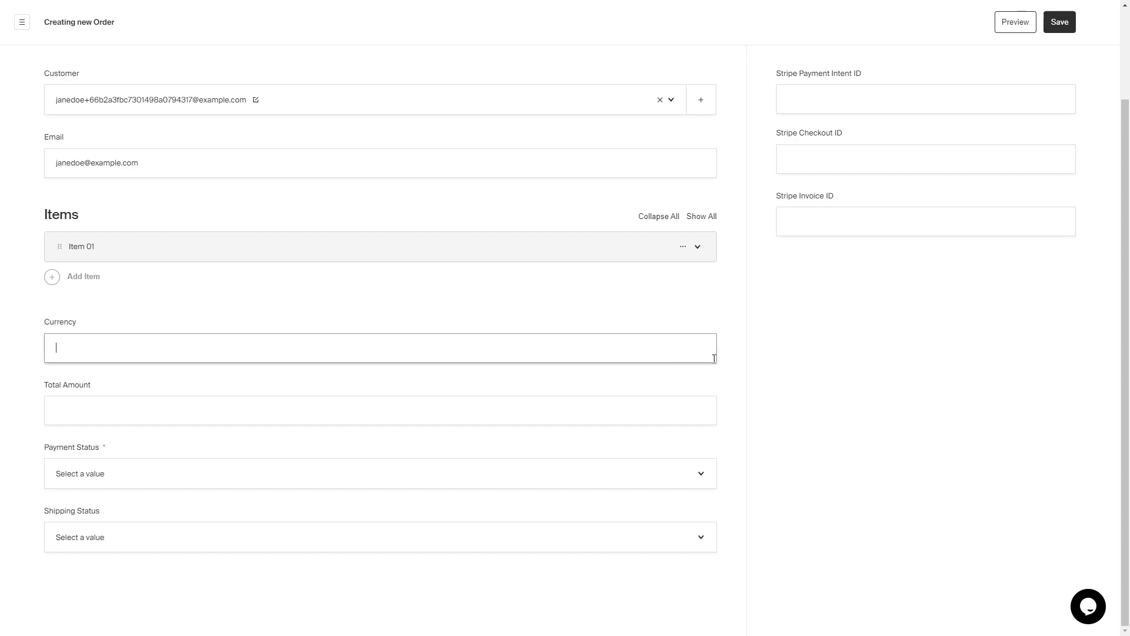
pyautogui.write('USD')
pyautogui.click(465, 400)
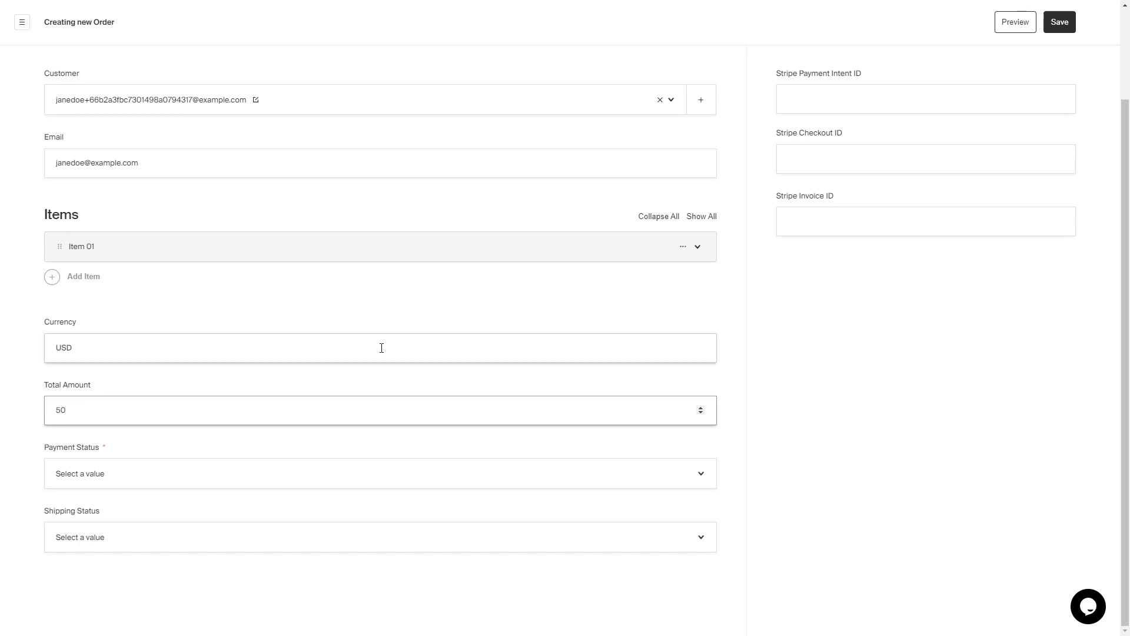
pyautogui.click(776, 473)
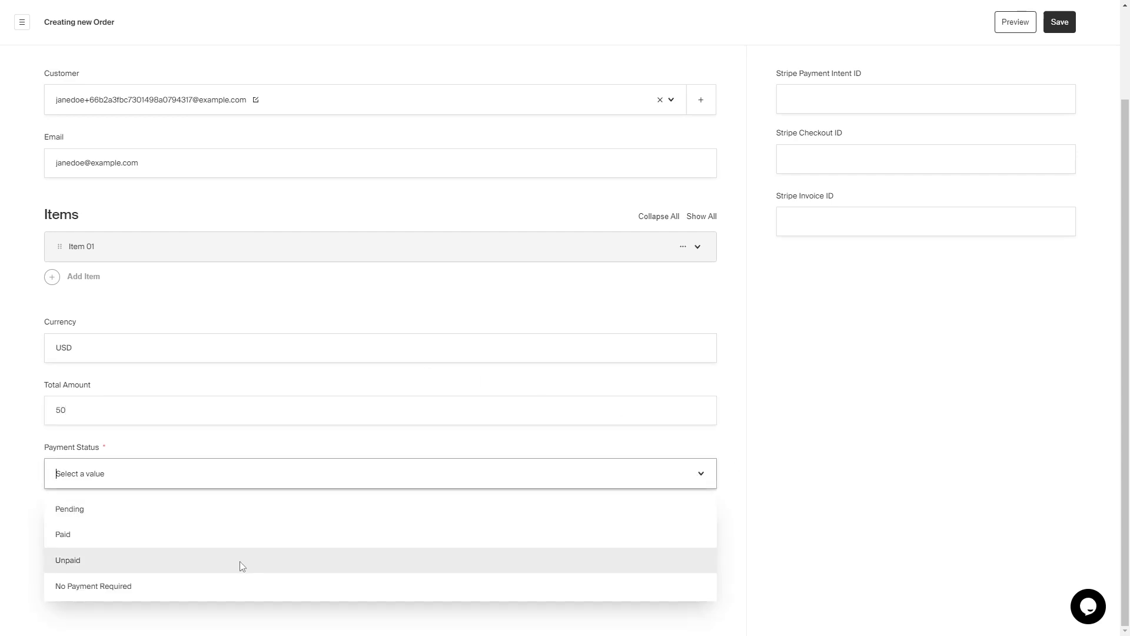
pyautogui.click(196, 593)
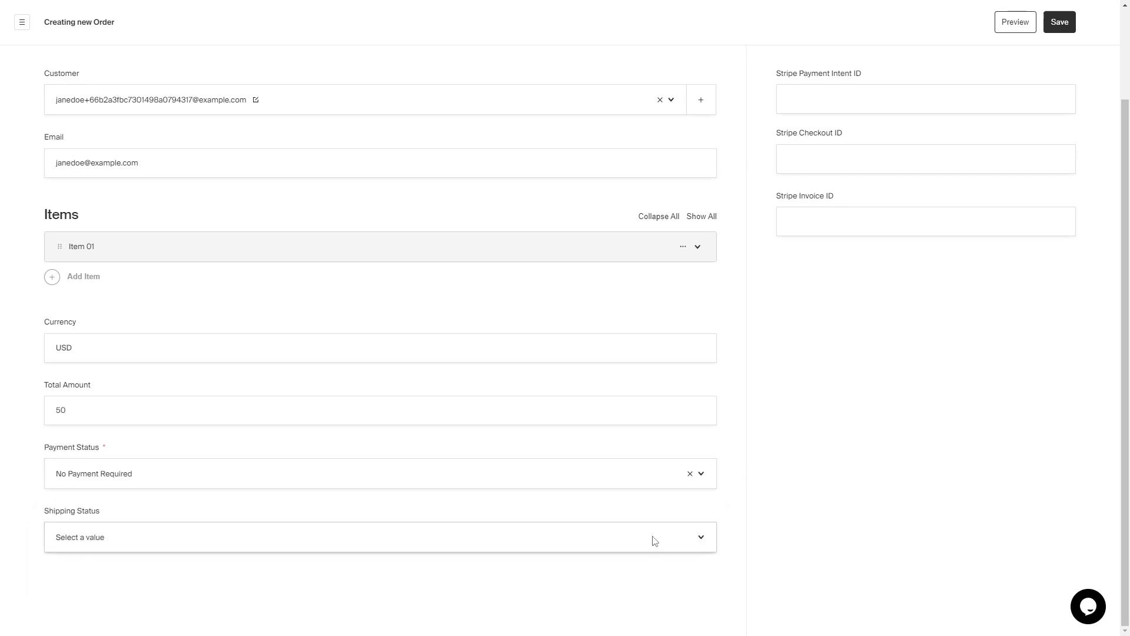
pyautogui.click(712, 535)
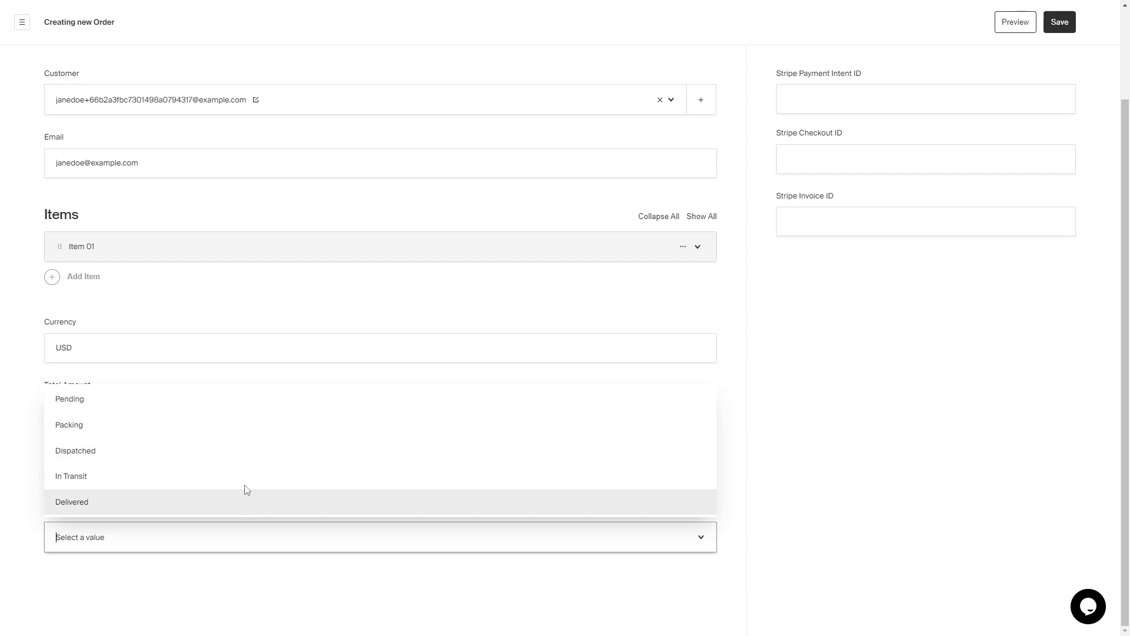
pyautogui.click(218, 435)
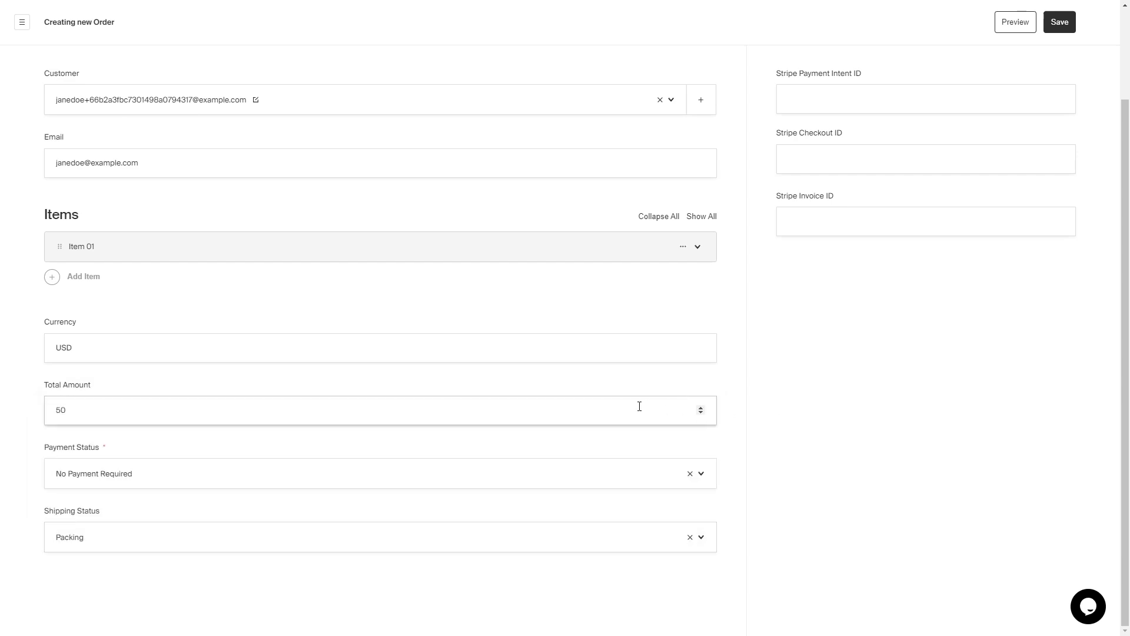
pyautogui.scroll(3, 824, 524)
# - Save the order and look over the orders list's column and filter options
pyautogui.click(1059, 129)
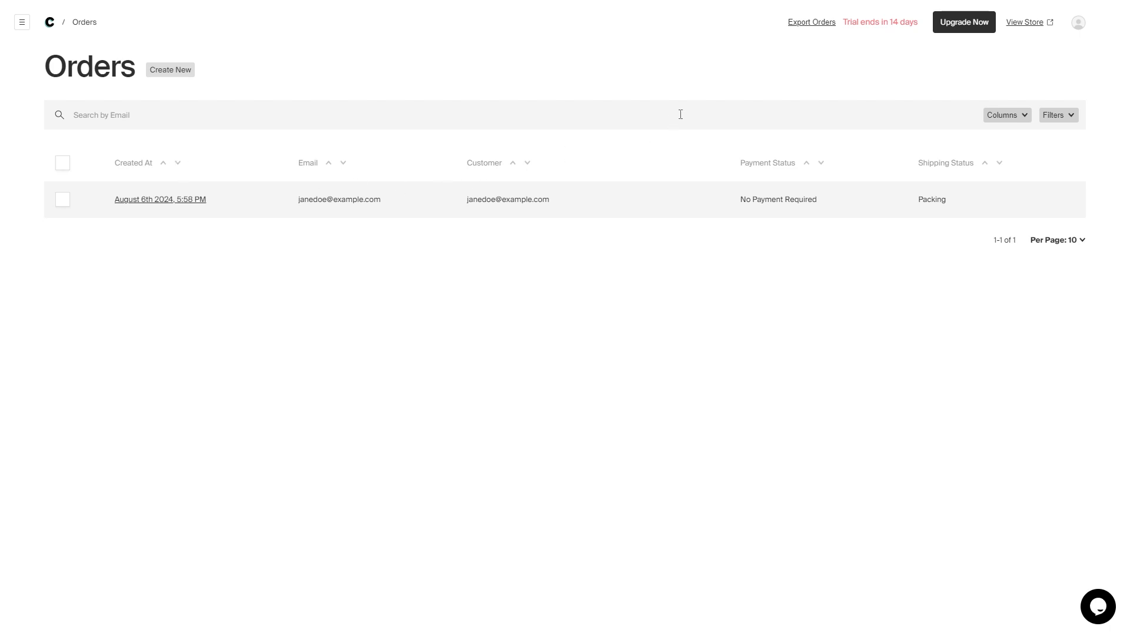
pyautogui.click(1025, 126)
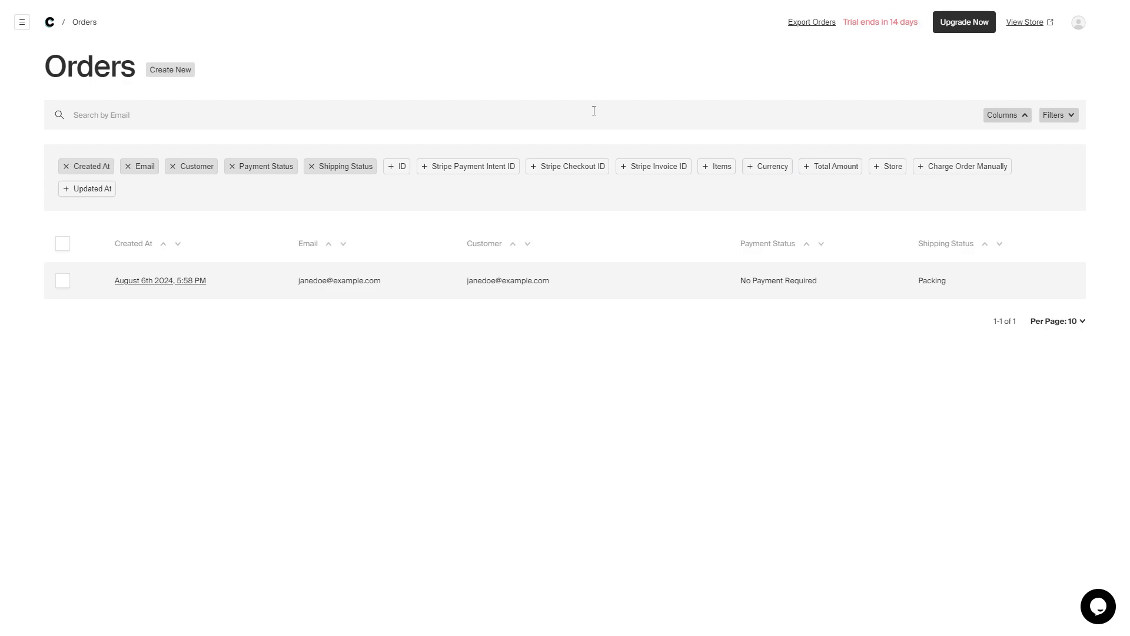
pyautogui.click(1005, 115)
pyautogui.click(1069, 116)
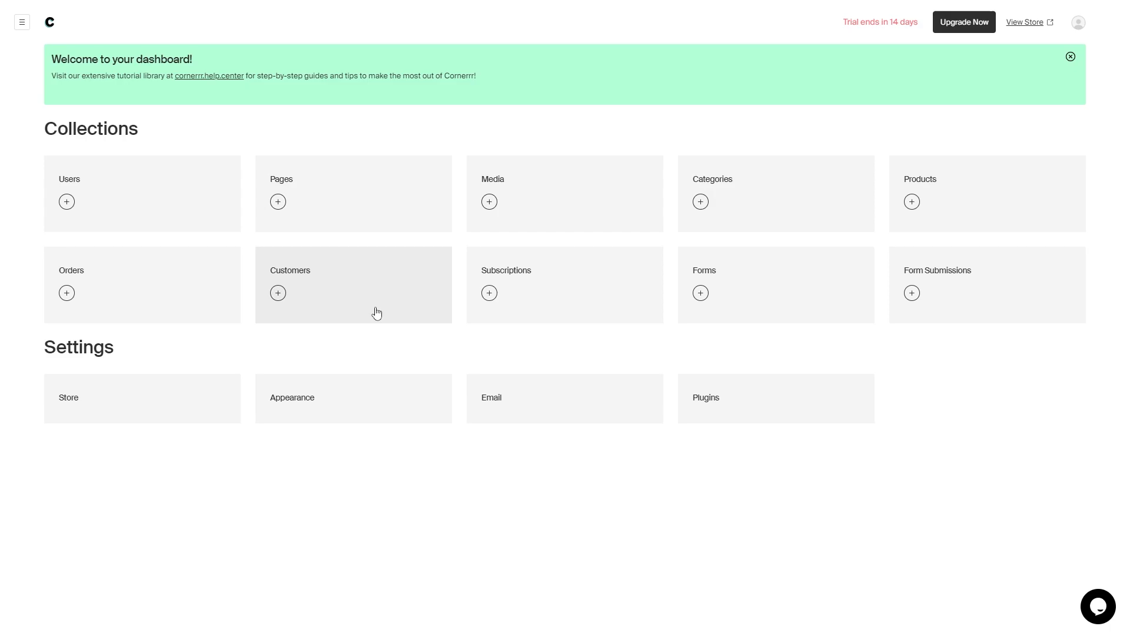
# - Start a new subscription for the existing customer and fill in the customer's e-mail
pyautogui.click(577, 303)
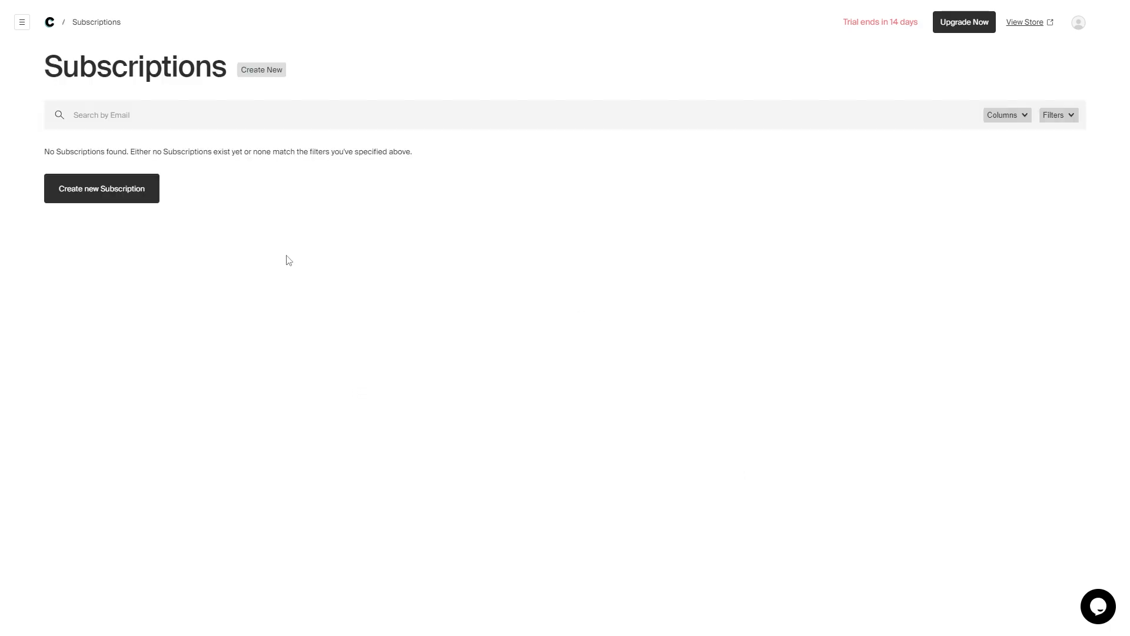
pyautogui.click(132, 187)
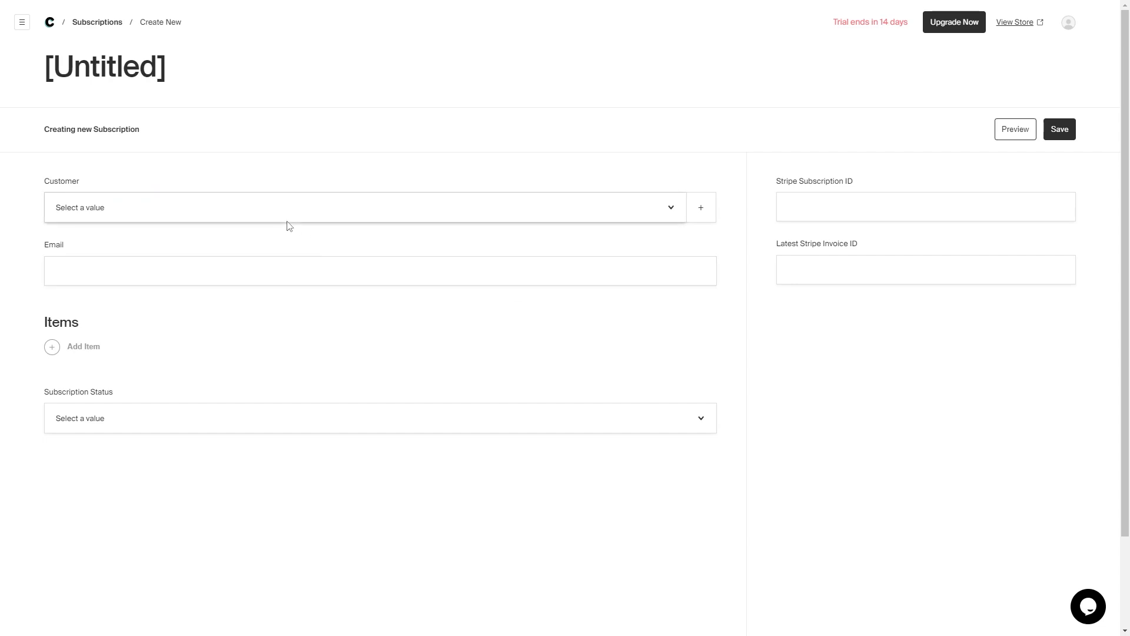
pyautogui.click(381, 206)
pyautogui.click(255, 268)
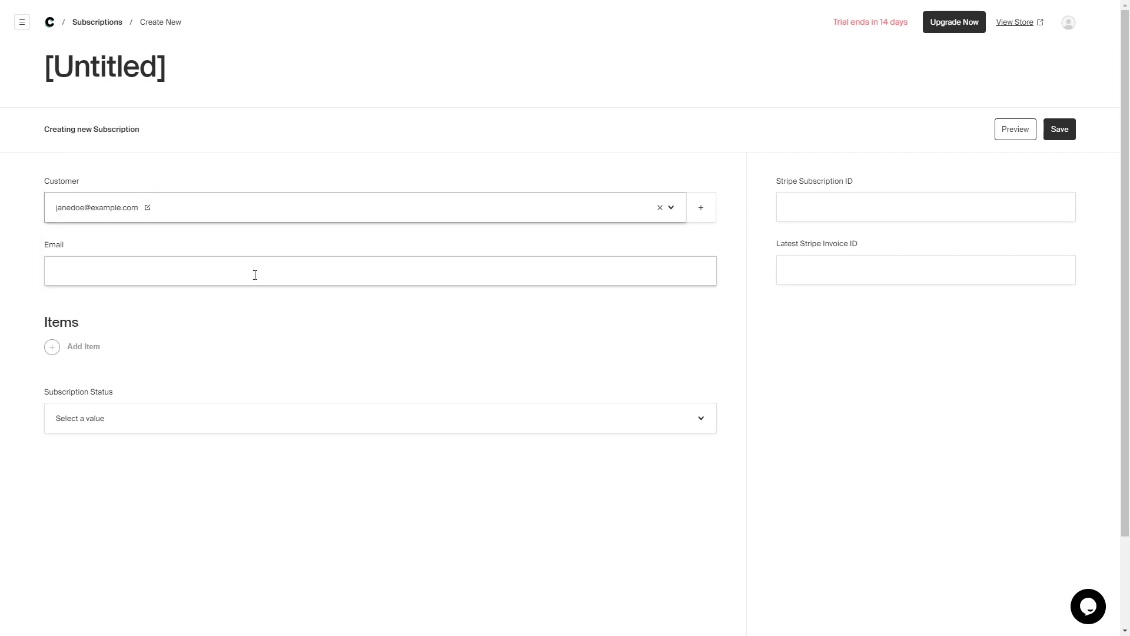
pyautogui.click(240, 267)
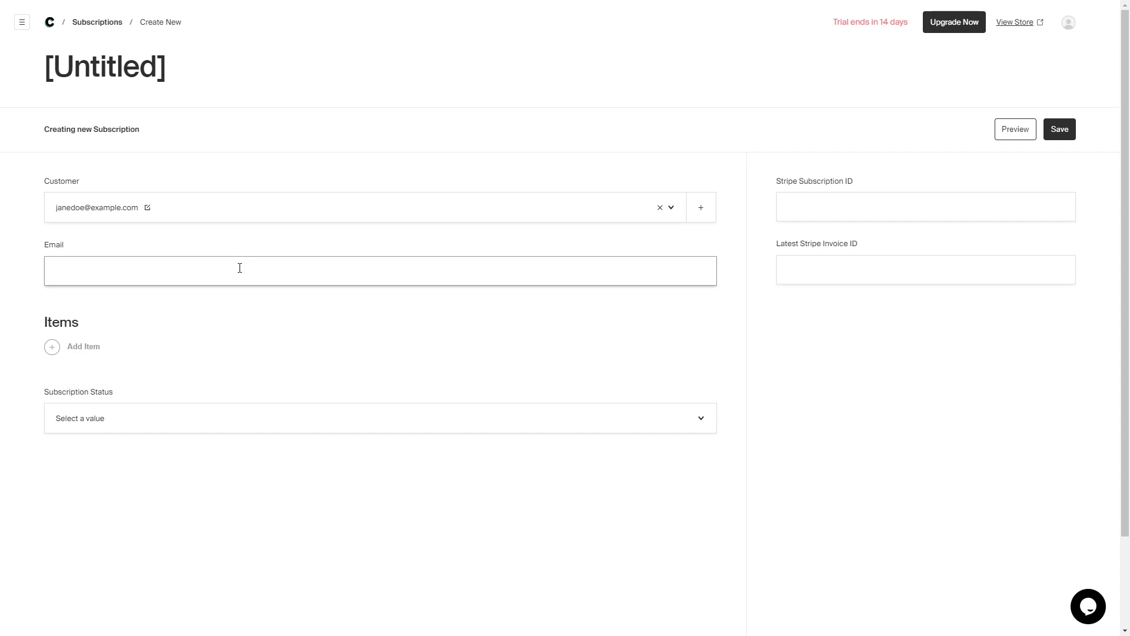
# - Add Your Product Name as a subscription item with quantity 1
pyautogui.click(59, 352)
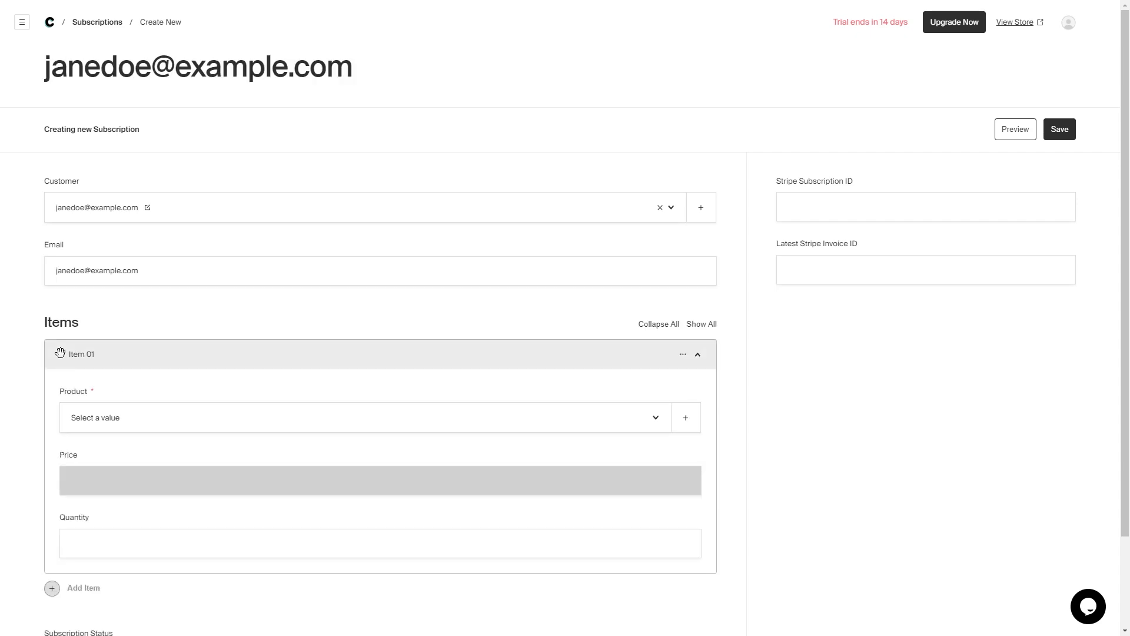
pyautogui.click(232, 419)
pyautogui.click(177, 501)
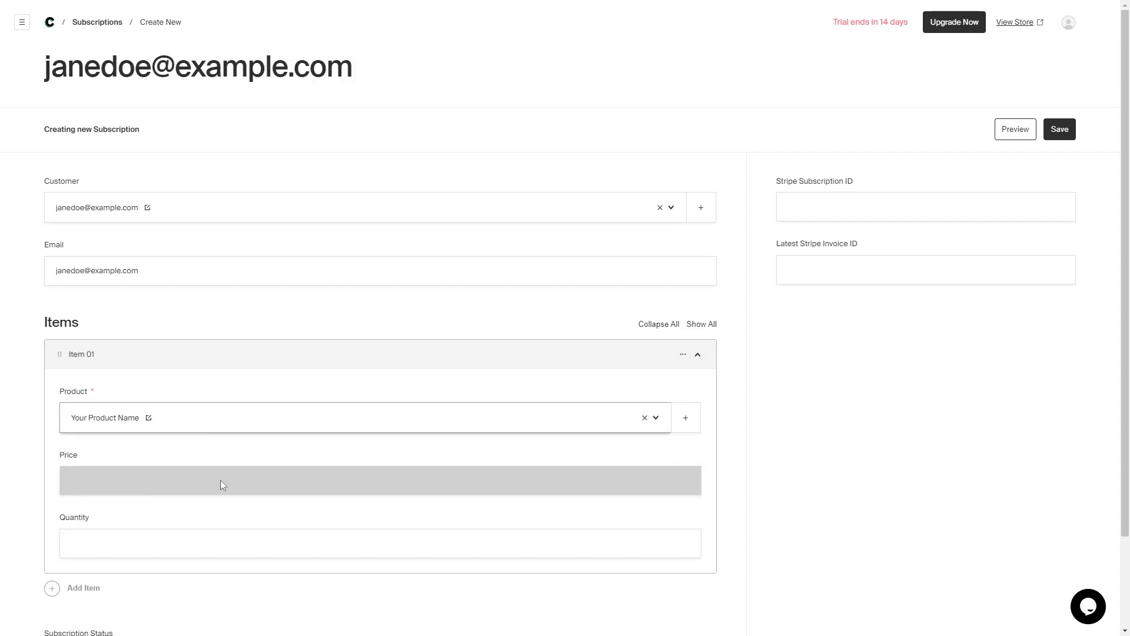
pyautogui.scroll(-2, 245, 514)
pyautogui.click(149, 437)
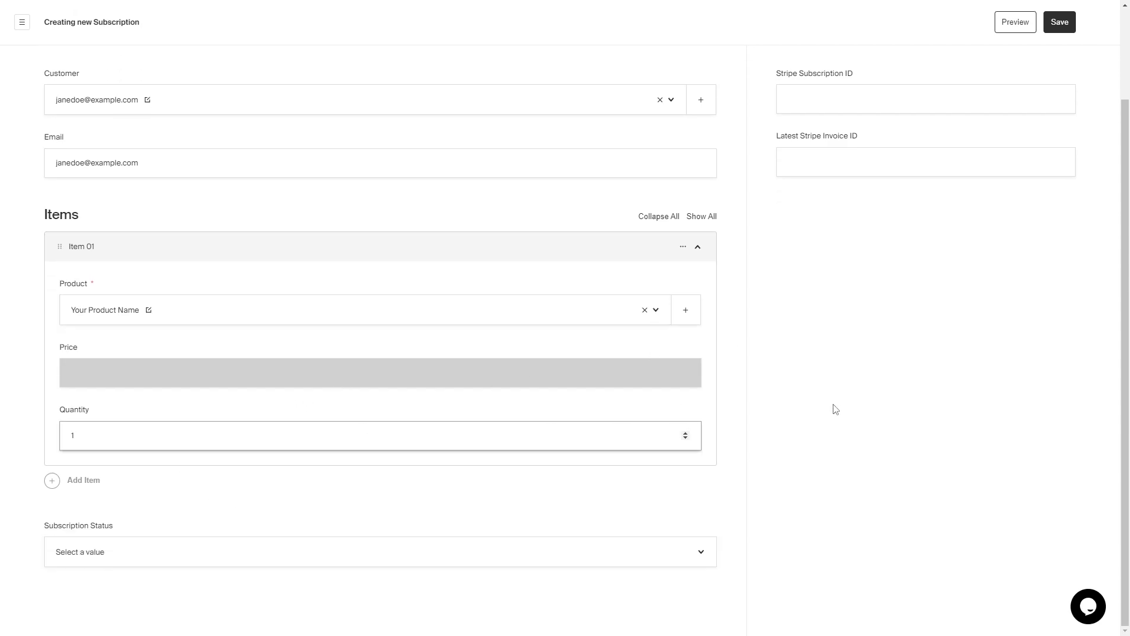
# - Collapse the item, choose Active as the subscription status, and save the subscription
pyautogui.click(697, 246)
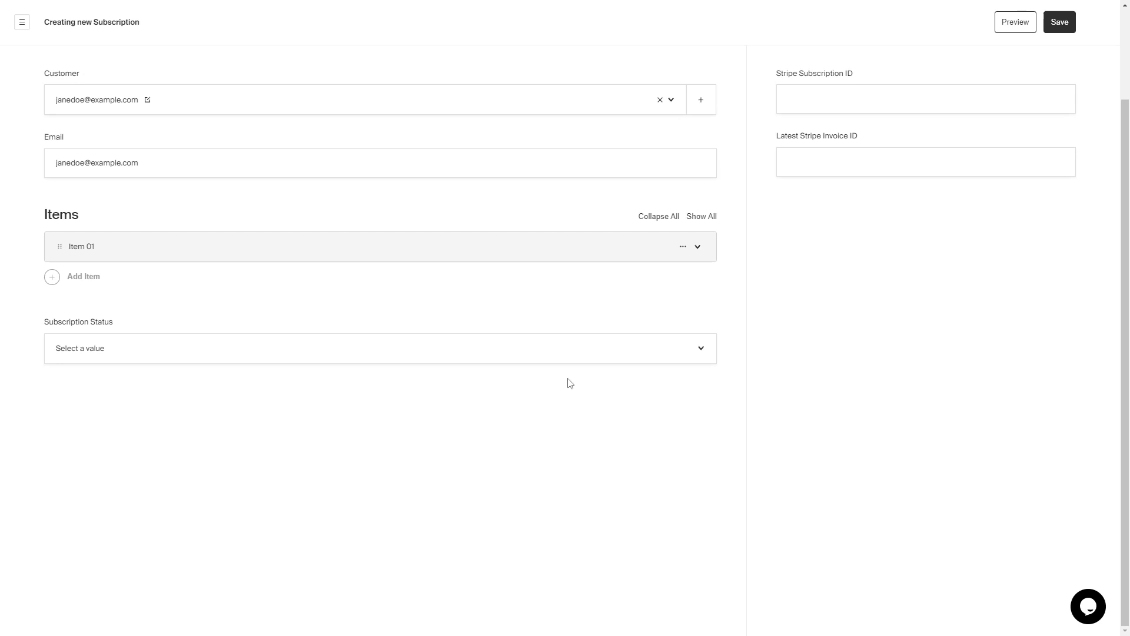
pyautogui.click(575, 357)
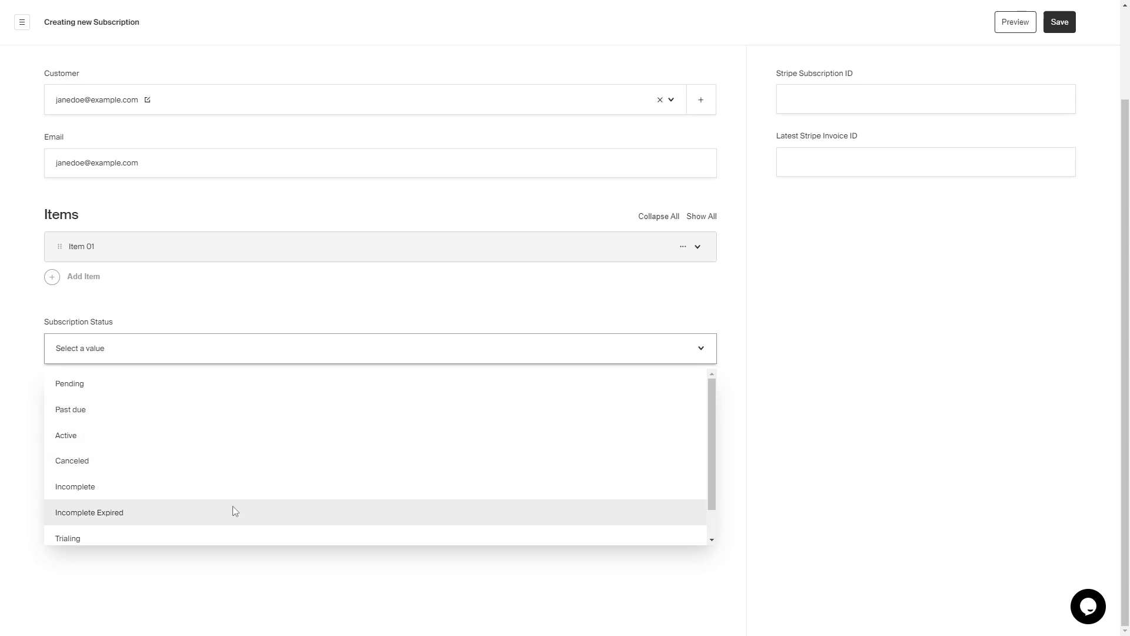
pyautogui.scroll(-1, 234, 510)
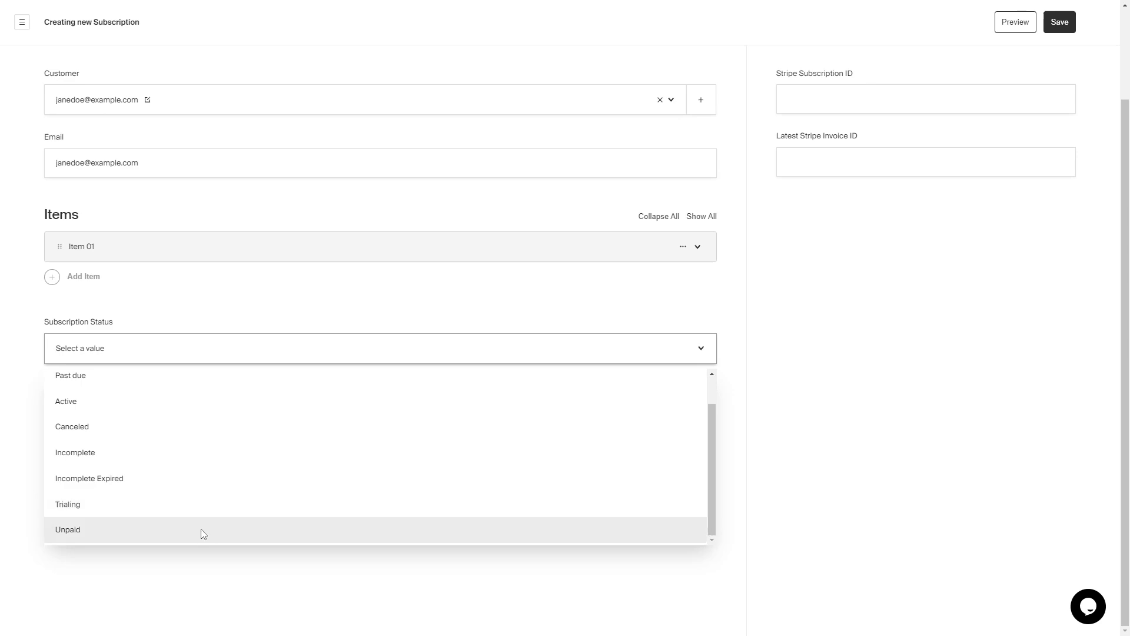
pyautogui.scroll(1, 166, 493)
pyautogui.click(154, 436)
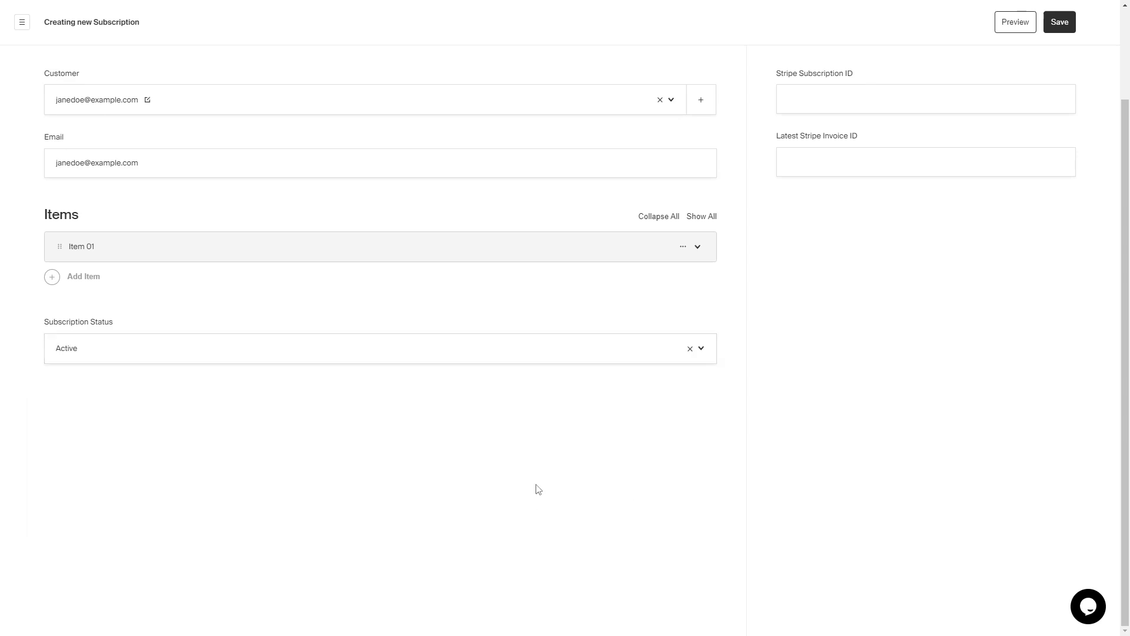
pyautogui.scroll(2, 736, 546)
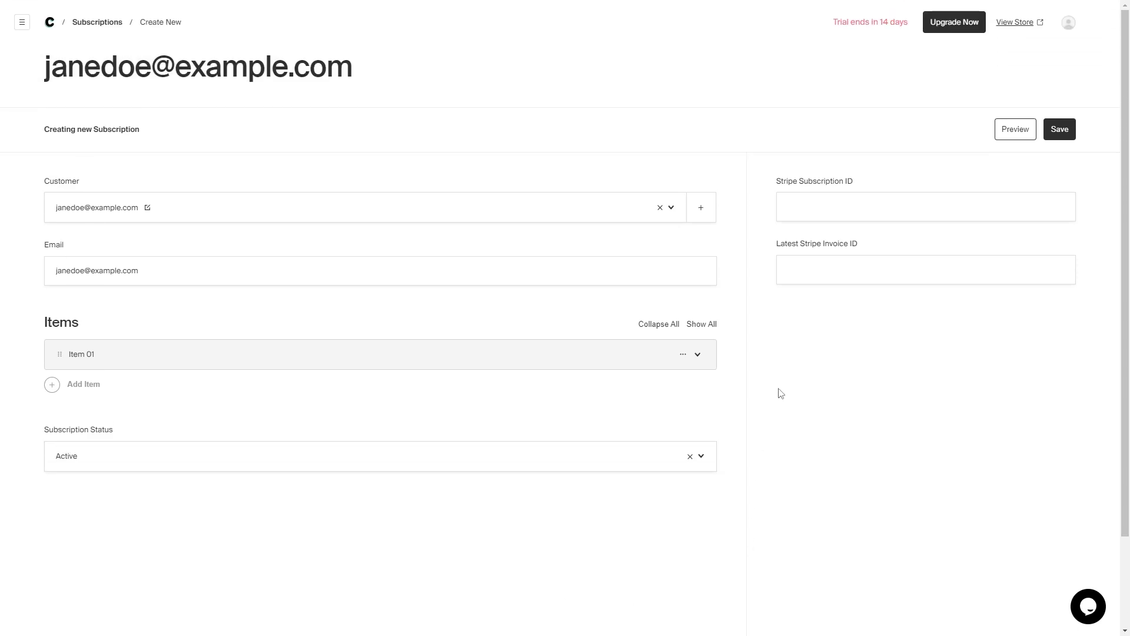
pyautogui.click(1058, 132)
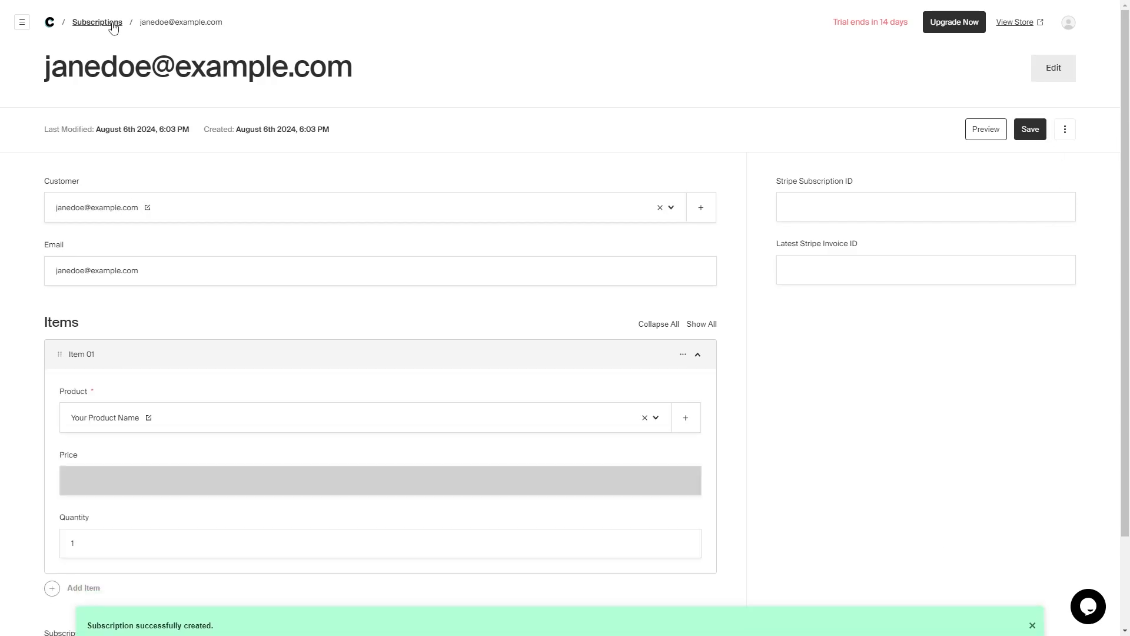
# - Leave the subscriptions for the dashboard and open the Forms collection under Collections
pyautogui.click(113, 21)
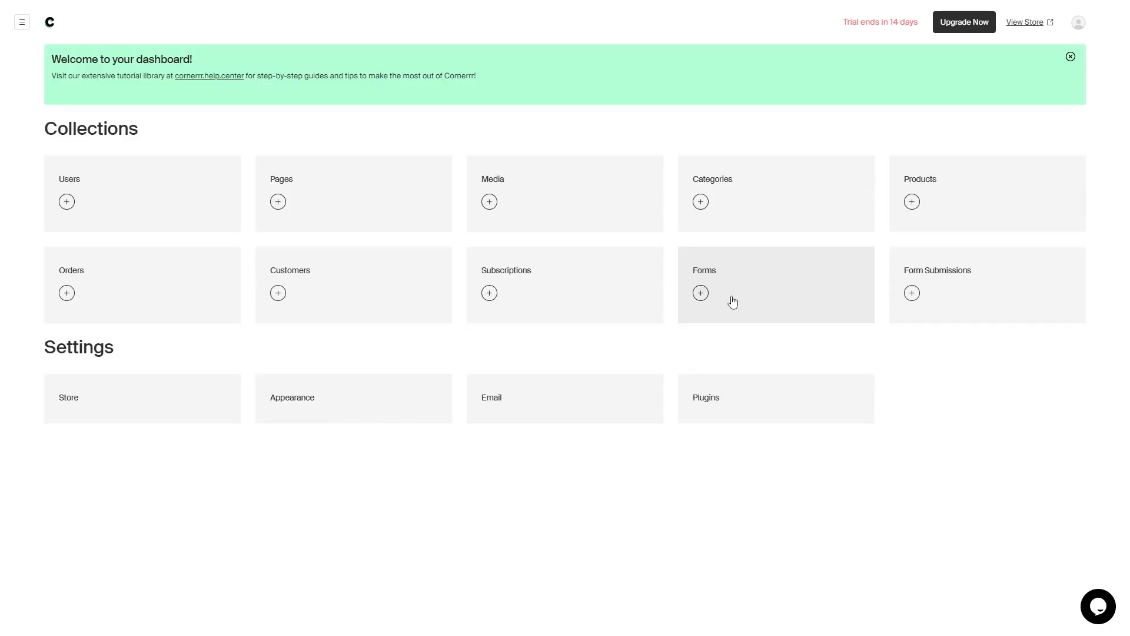
pyautogui.click(766, 303)
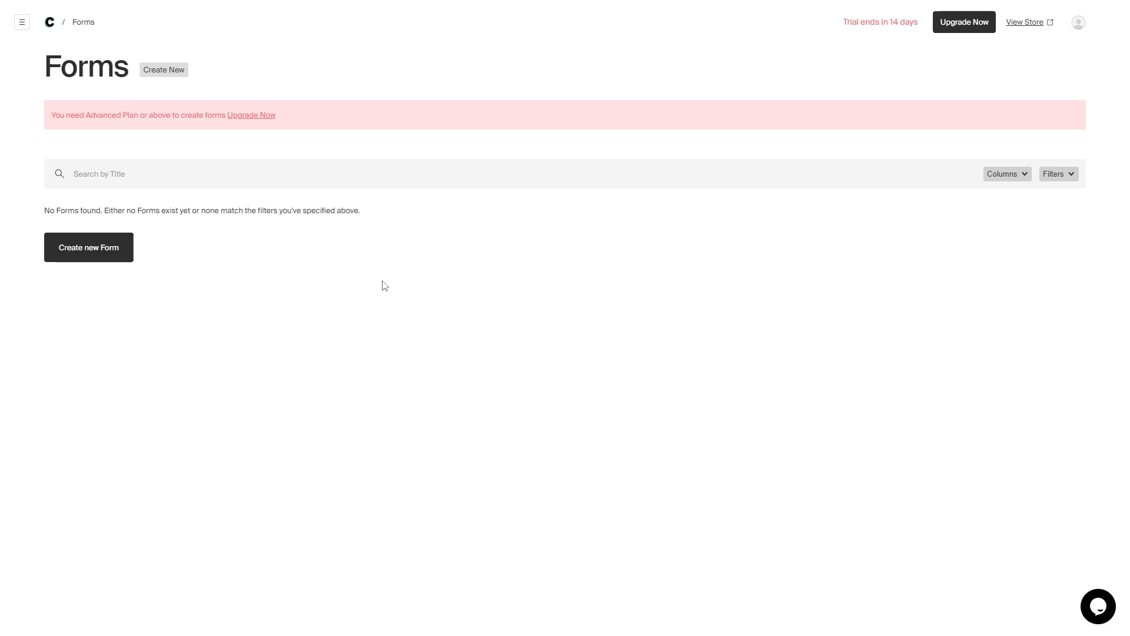
# - Create a new form titled 'Form' and bring up the field-type picker
pyautogui.click(111, 257)
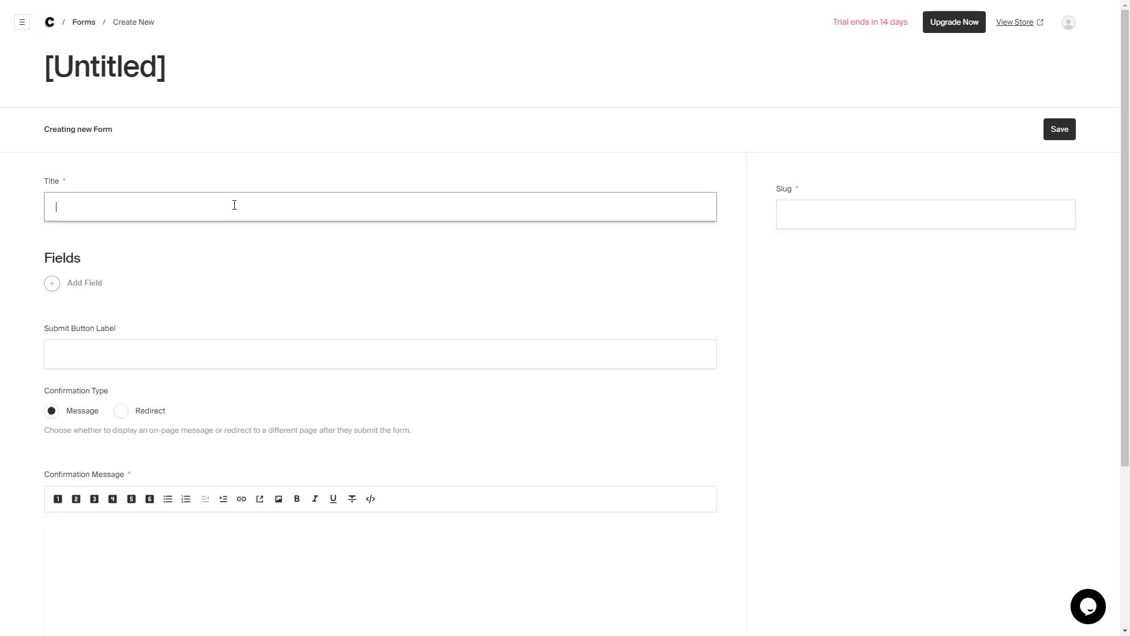
pyautogui.write('Form')
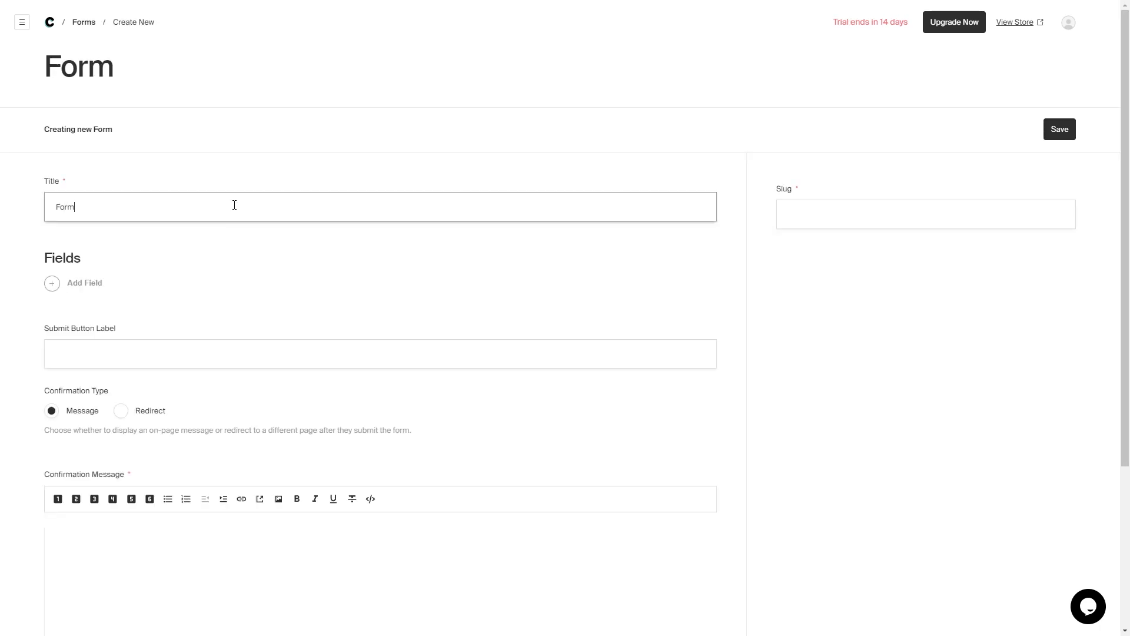
pyautogui.click(101, 288)
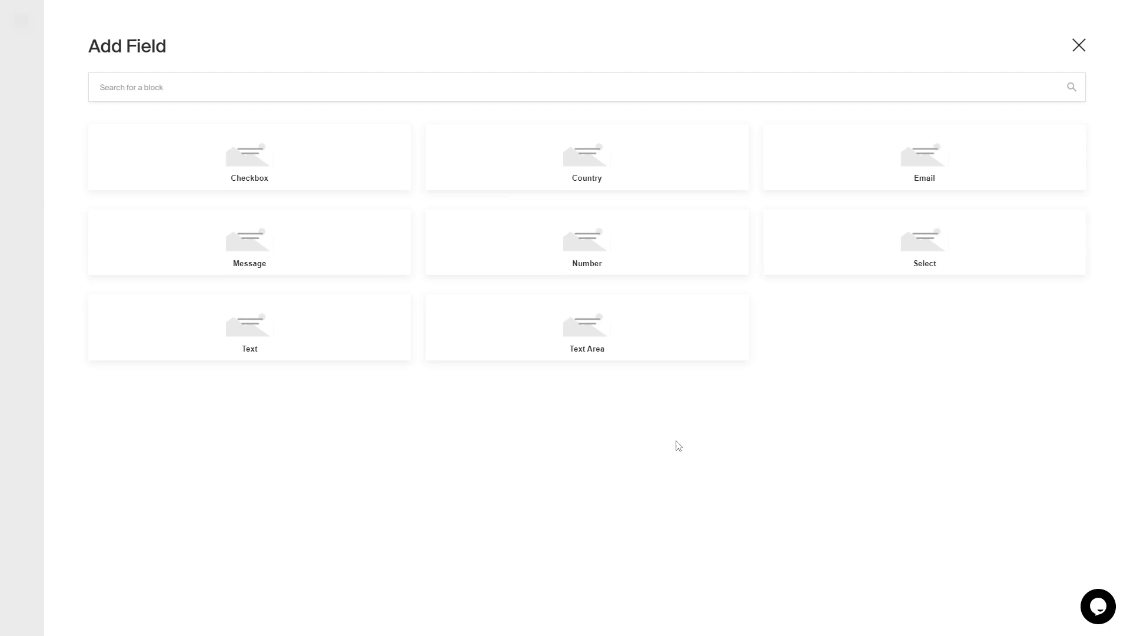
# - Add a Checkbox field named 'I want to sign up for the newsletter' to the form
pyautogui.click(306, 140)
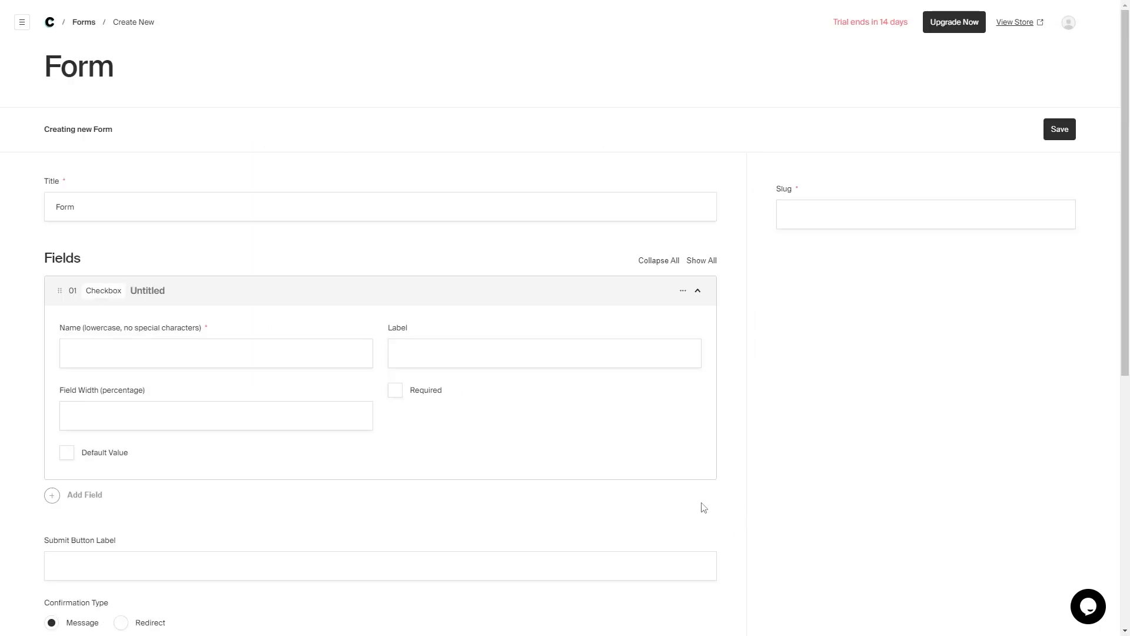
pyautogui.click(347, 360)
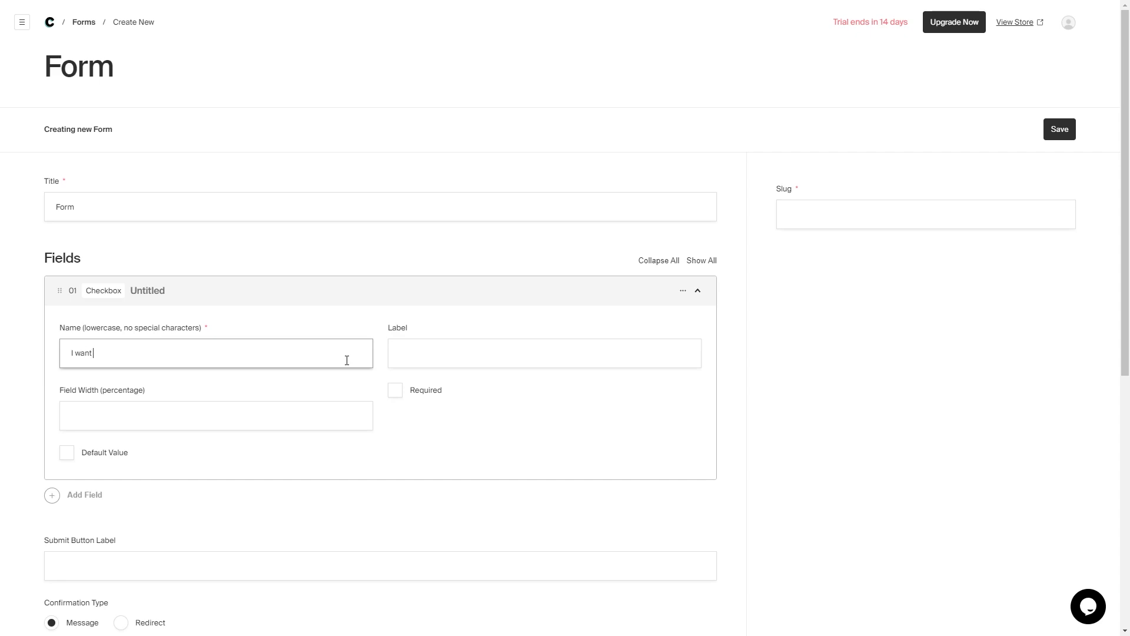
pyautogui.write('I want to sign up for the newsletter')
pyautogui.scroll(-2, 576, 373)
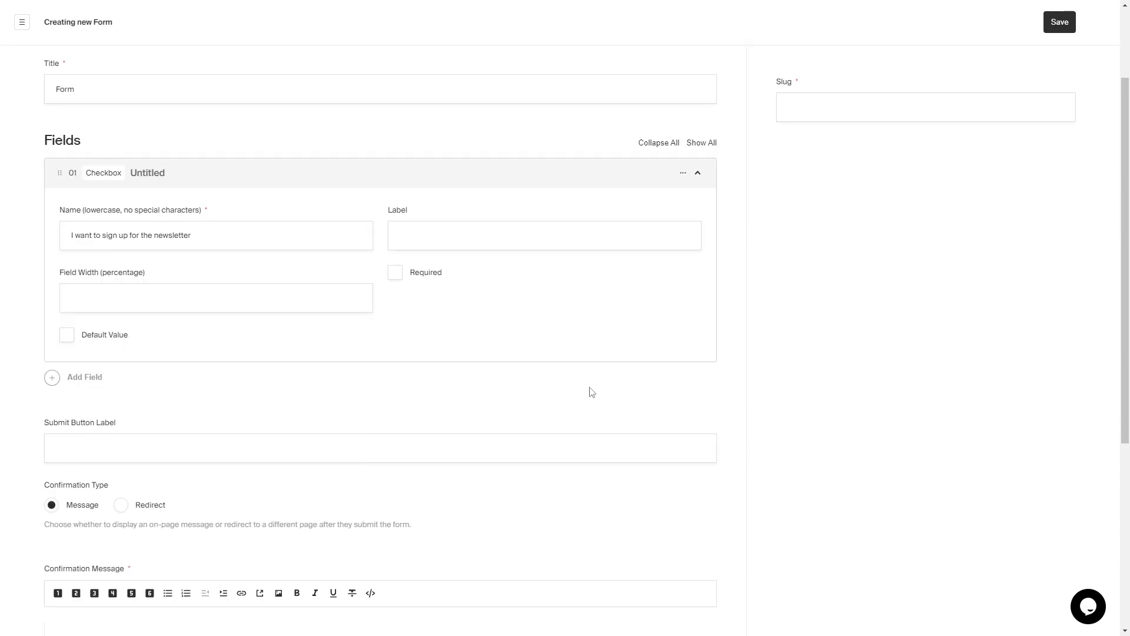
pyautogui.click(440, 276)
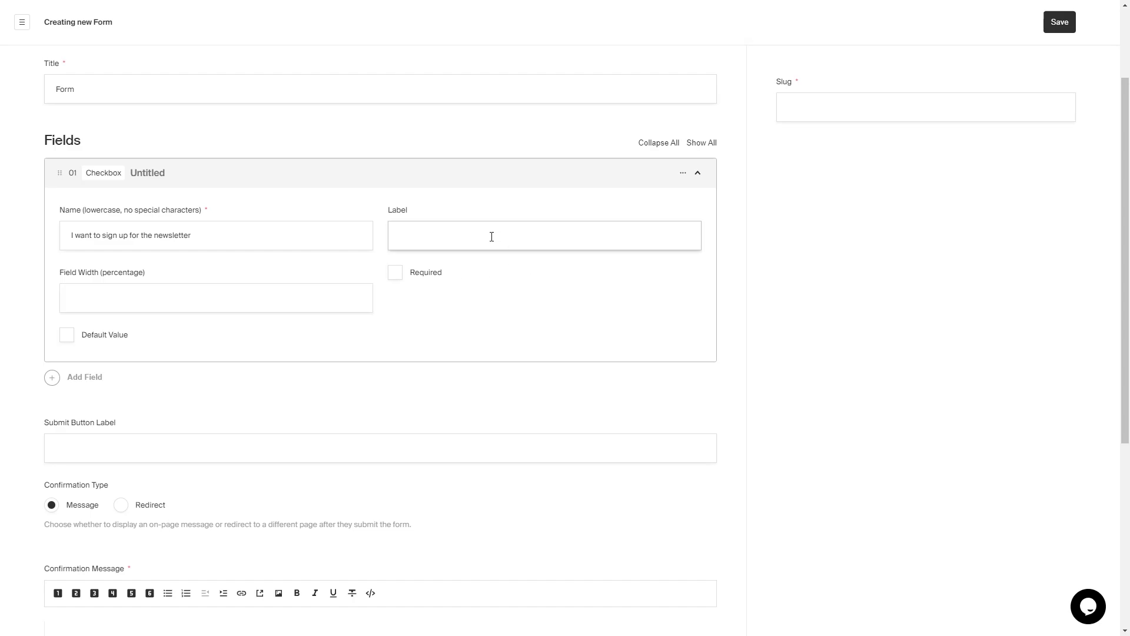
pyautogui.scroll(-2, 734, 398)
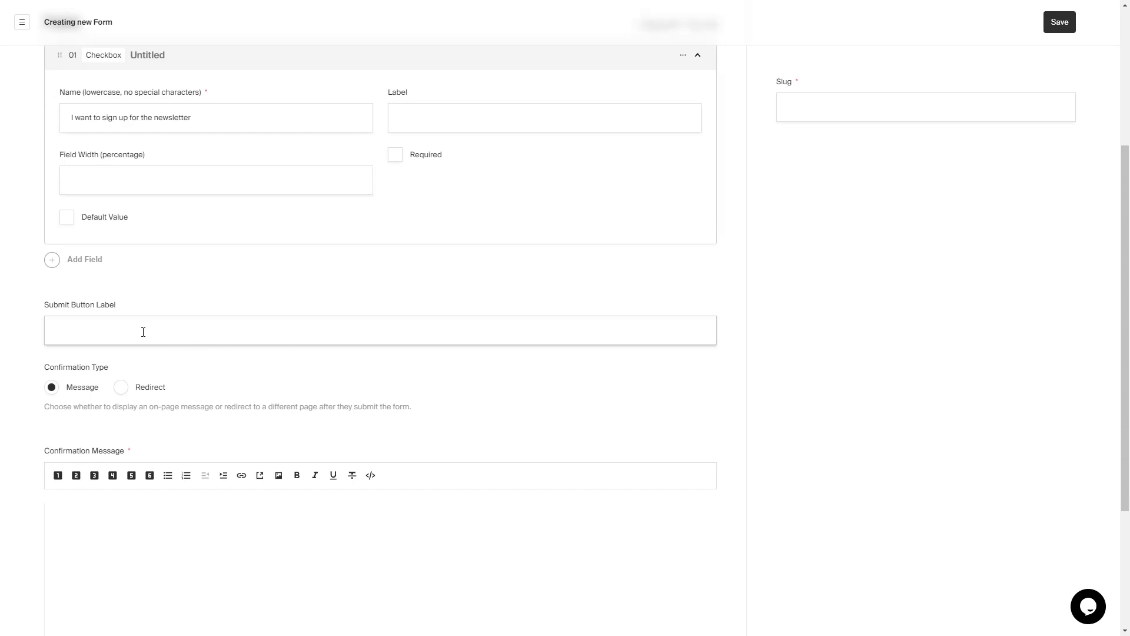
pyautogui.click(101, 331)
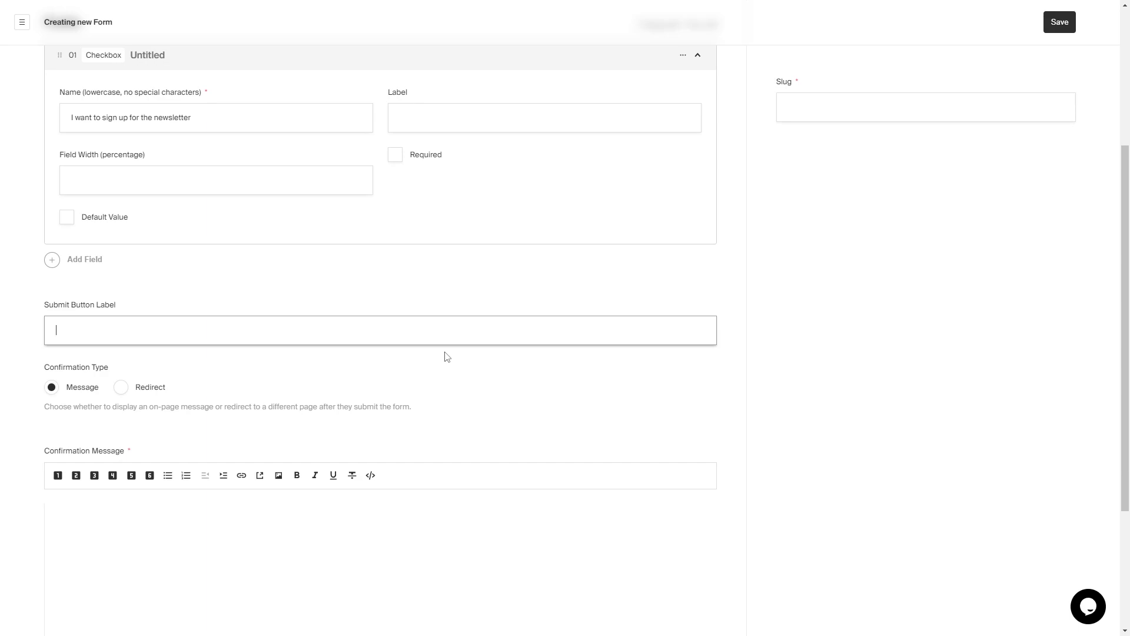
# - Label the submit button 'Submit!' and write the confirmation message 'Congrats! You checked the box'
pyautogui.write('Submit!')
pyautogui.click(507, 426)
pyautogui.scroll(-3, 532, 421)
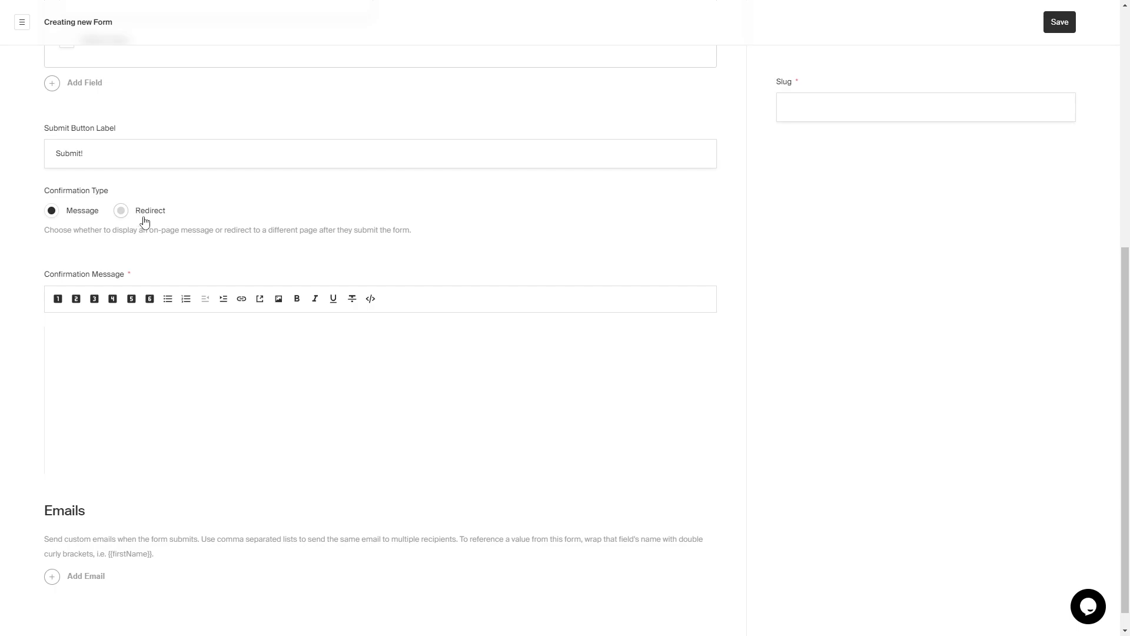
pyautogui.click(174, 385)
pyautogui.write('Congrats! You c')
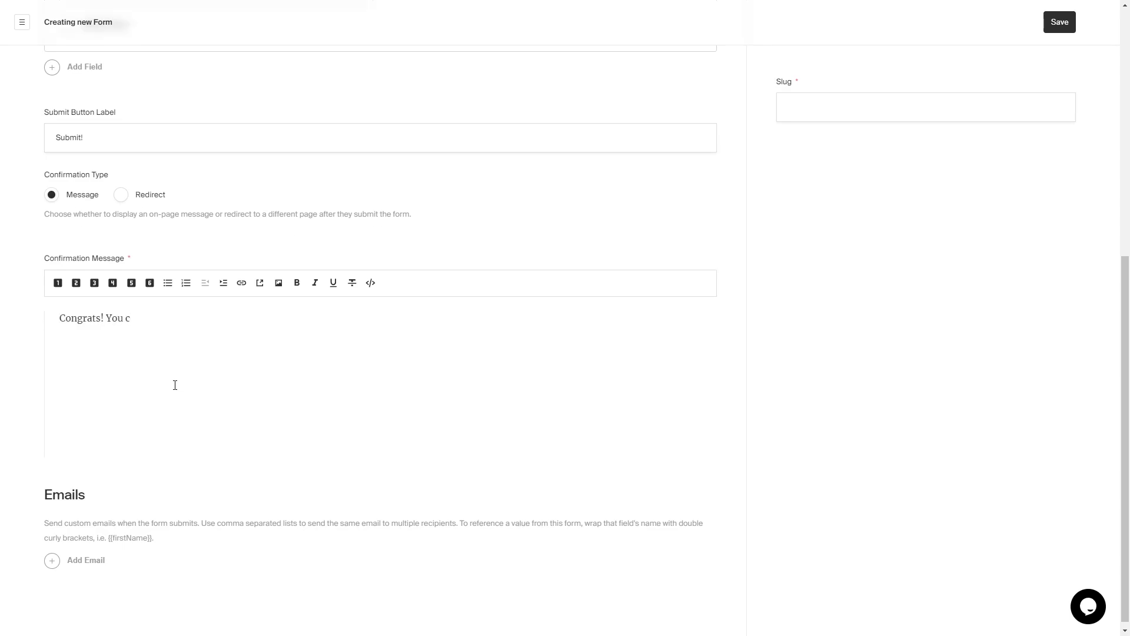
pyautogui.write('hecked the box')
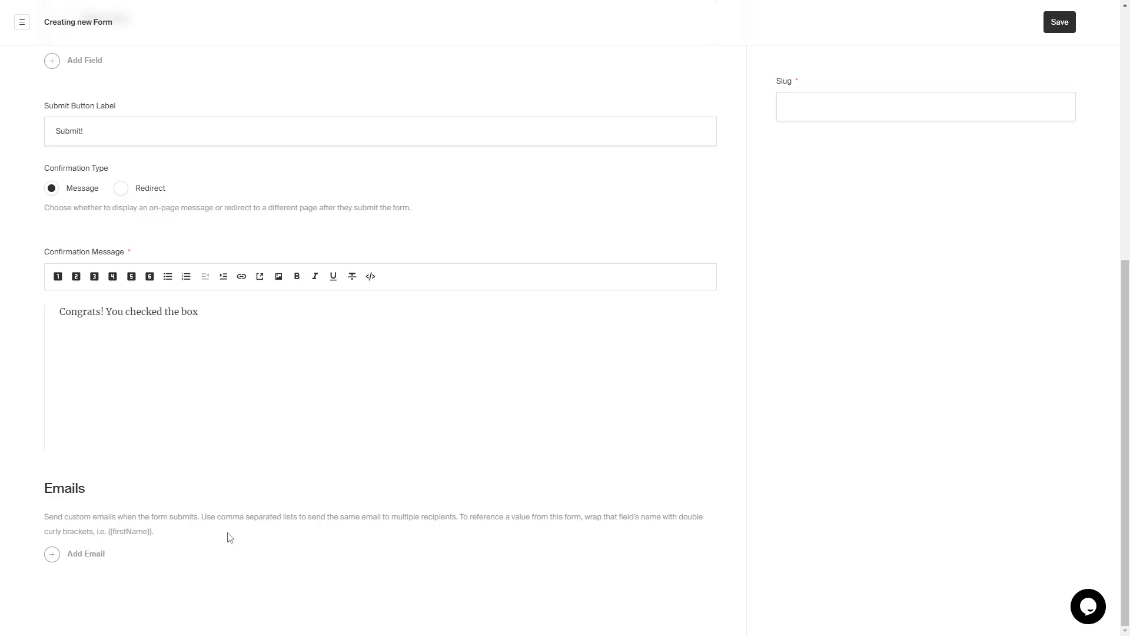
pyautogui.scroll(-7, 298, 497)
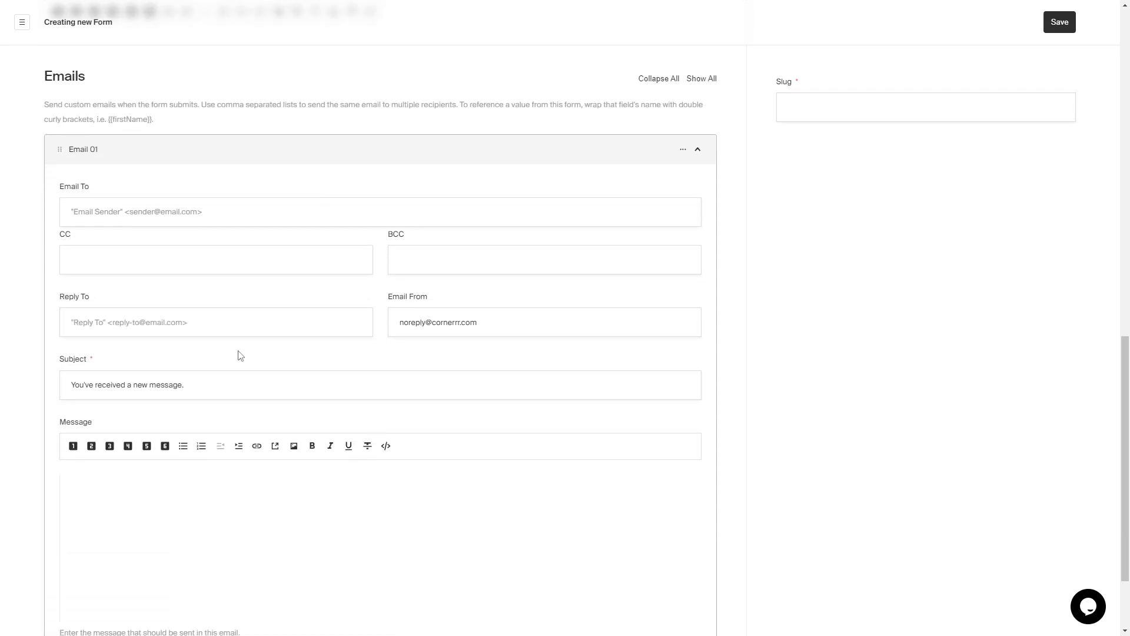
pyautogui.scroll(2, 240, 347)
pyautogui.click(240, 333)
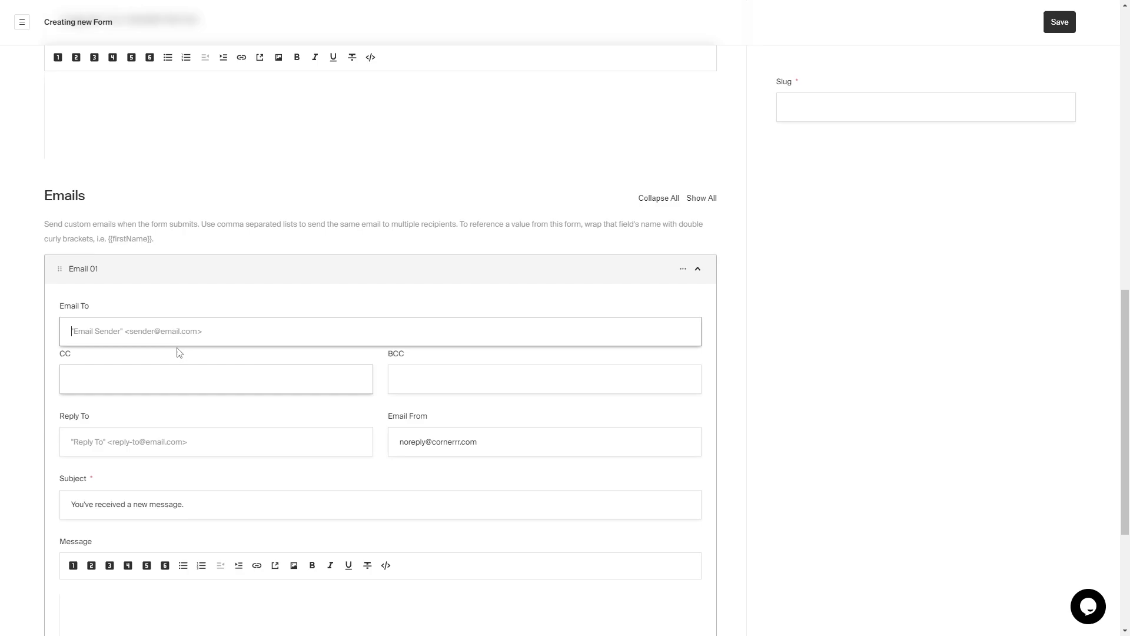
pyautogui.click(201, 371)
pyautogui.scroll(-2, 199, 373)
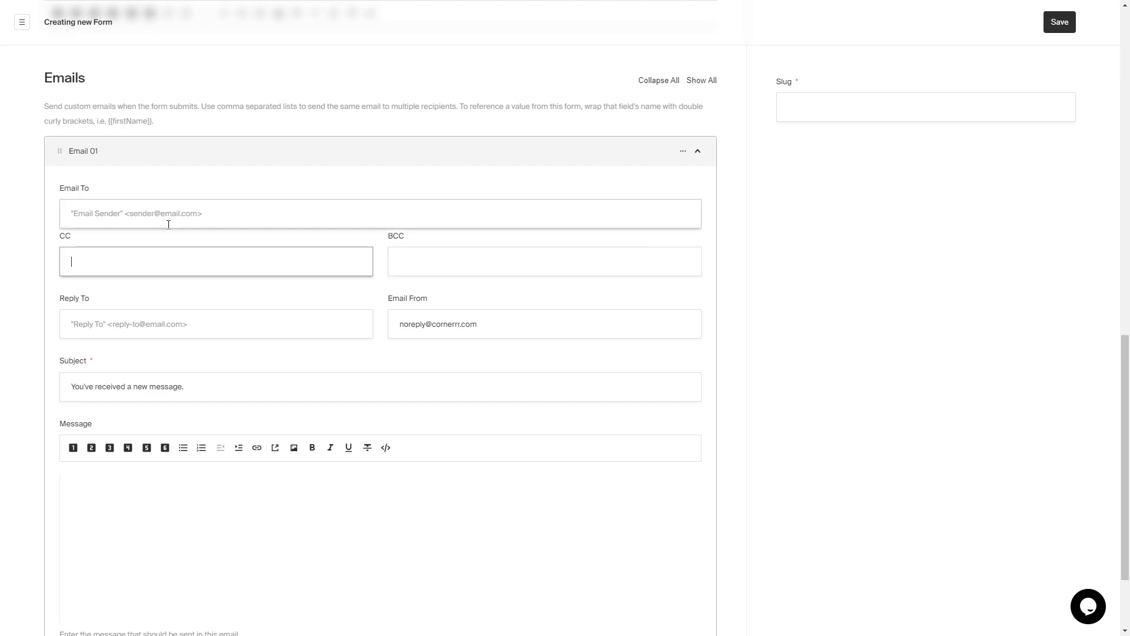
pyautogui.scroll(-1, 164, 236)
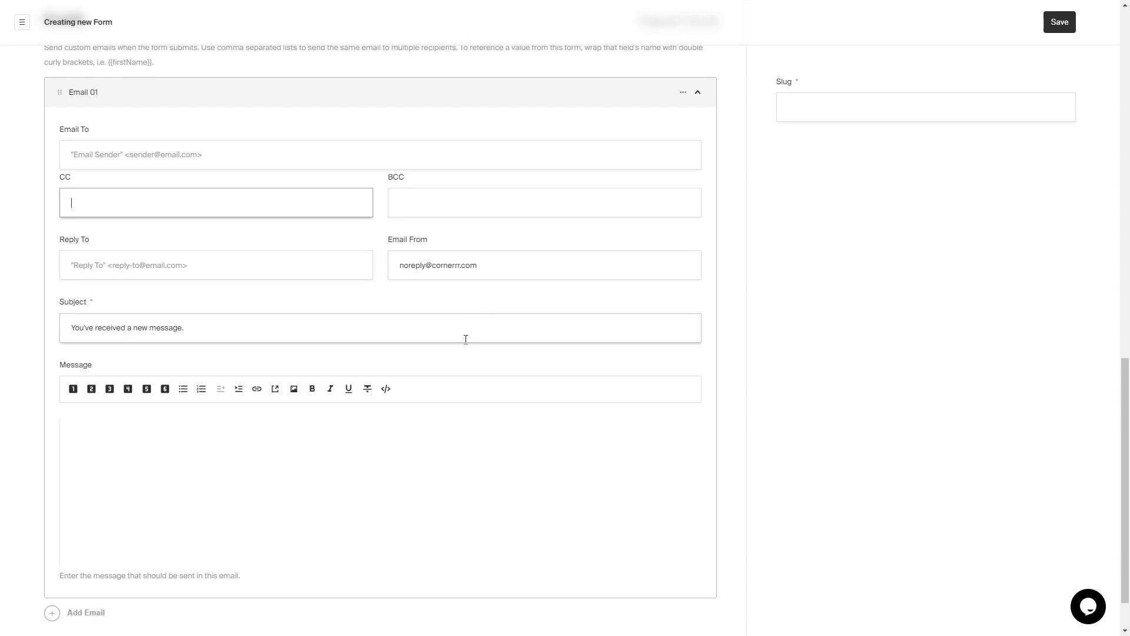
pyautogui.scroll(-1, 459, 338)
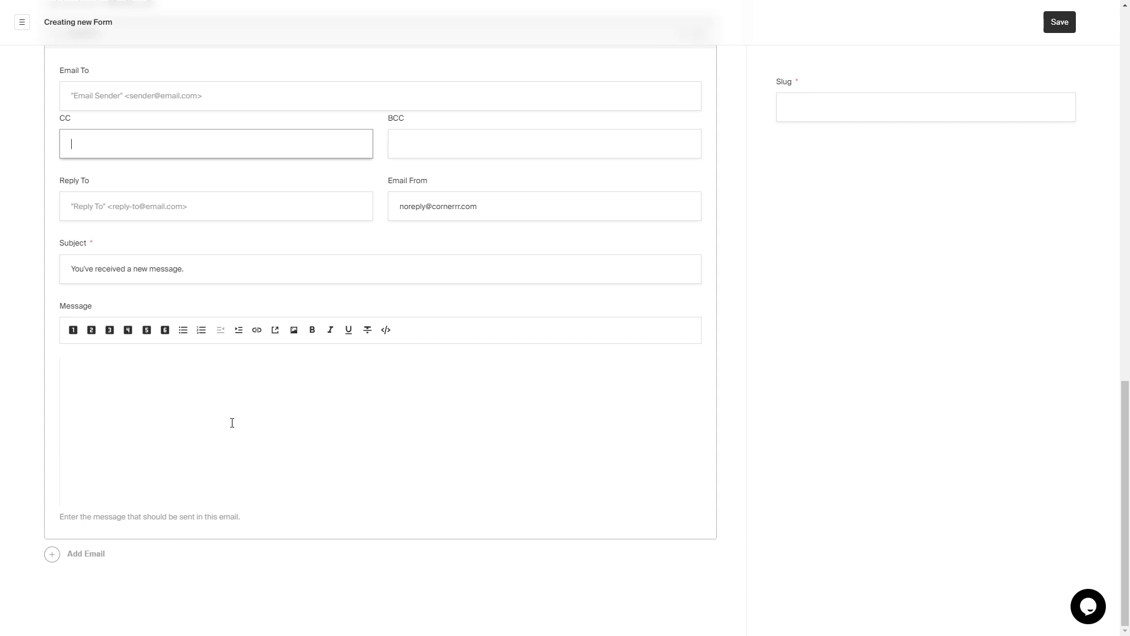
pyautogui.scroll(2, 250, 410)
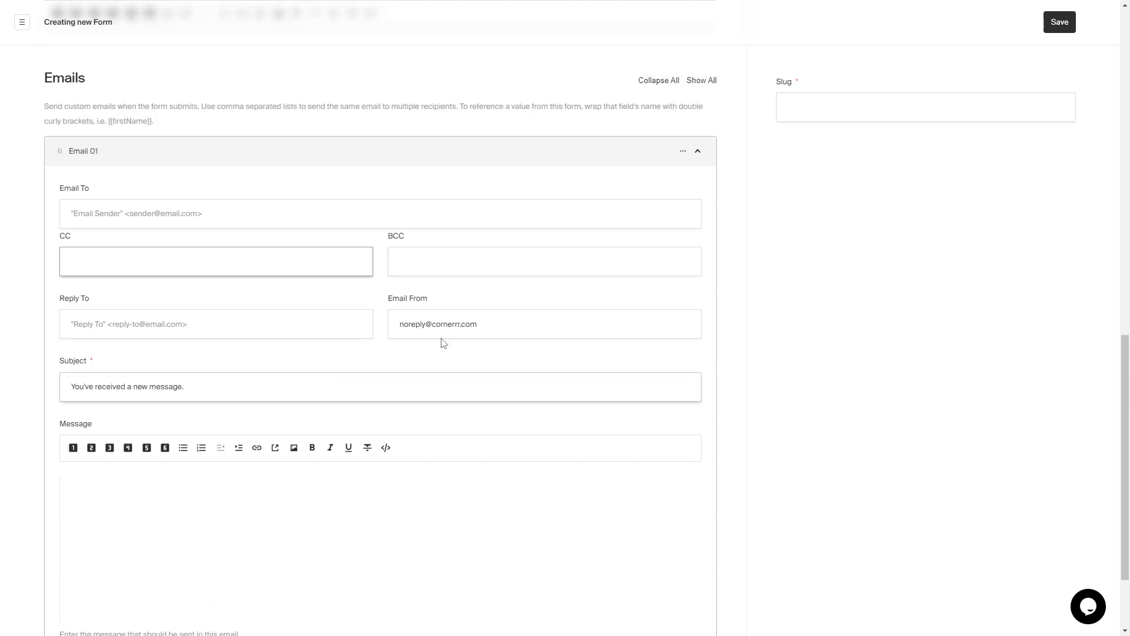
pyautogui.click(683, 151)
pyautogui.click(701, 224)
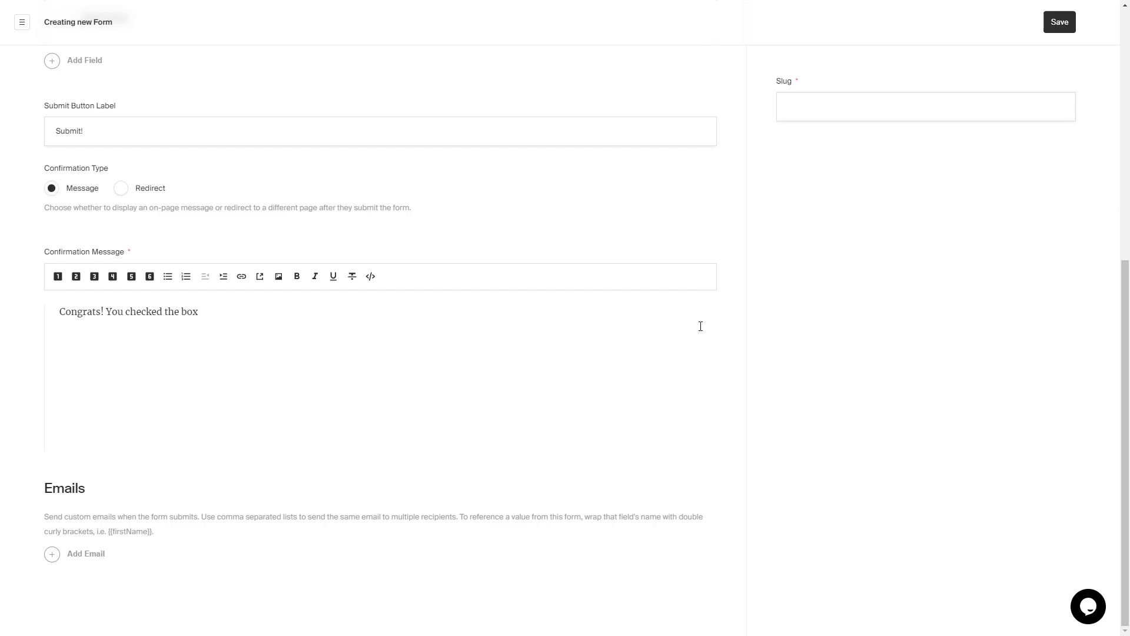
# - Give the form the slug 'form' and attempt to save it, hitting the Advanced Plan limit
pyautogui.scroll(7, 802, 342)
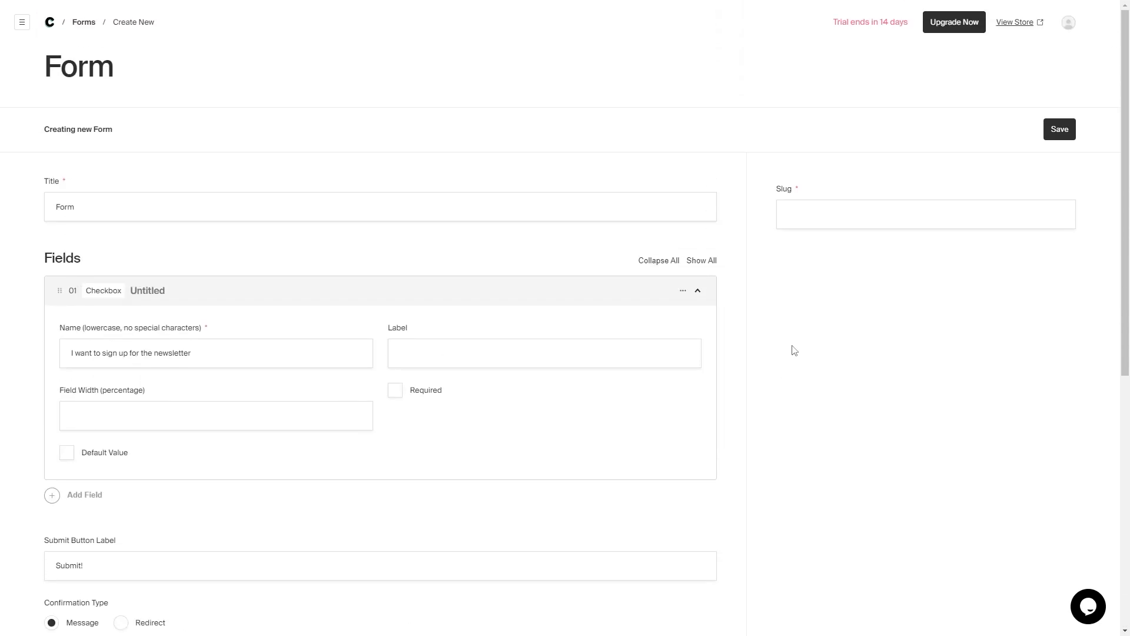
pyautogui.click(959, 210)
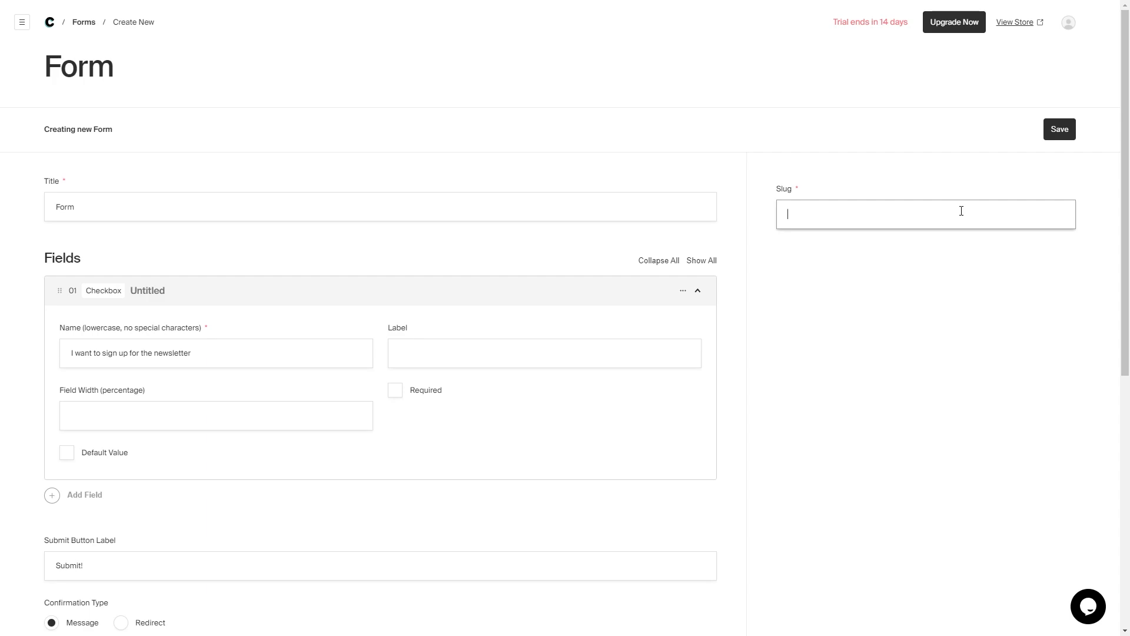
pyautogui.write('form')
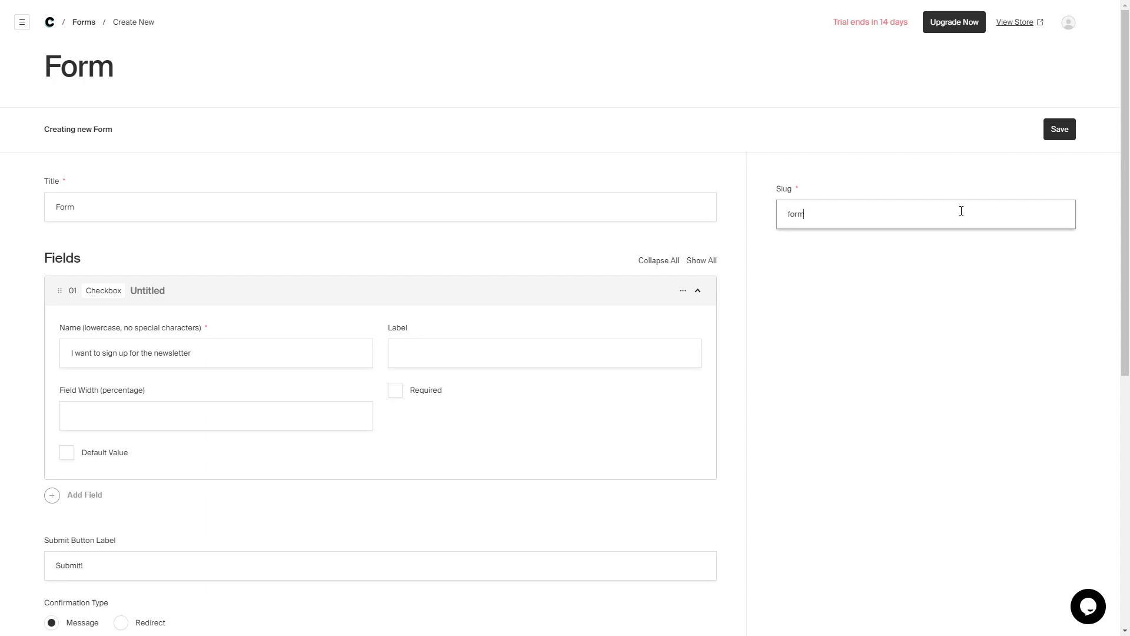
pyautogui.click(1059, 130)
pyautogui.scroll(-7, 461, 192)
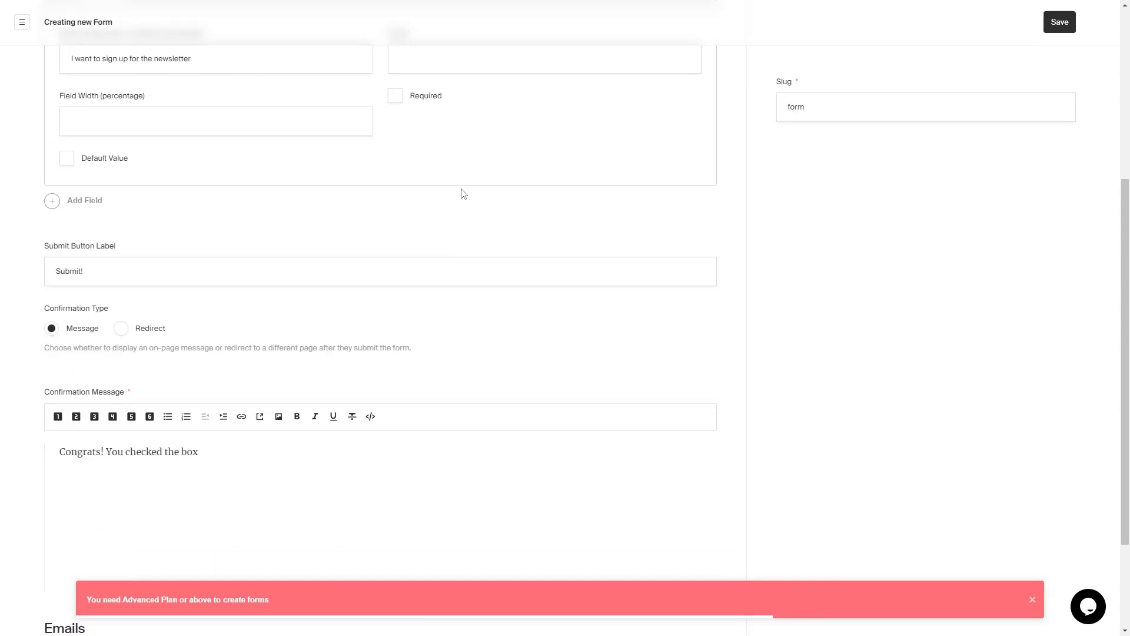
pyautogui.scroll(8, 623, 232)
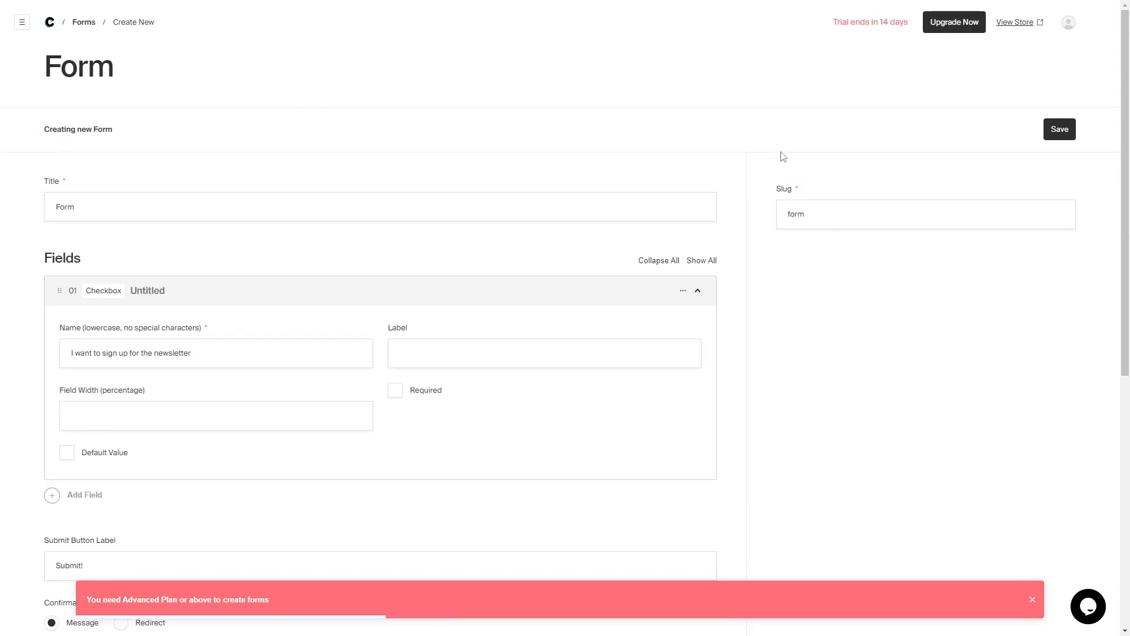
pyautogui.click(50, 23)
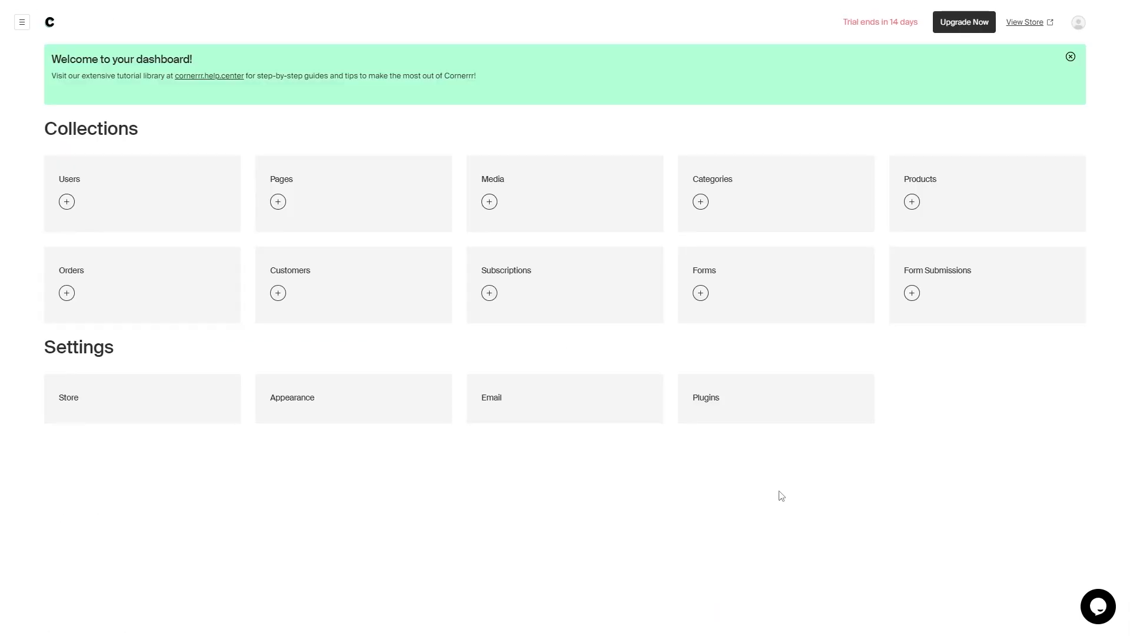
pyautogui.click(939, 310)
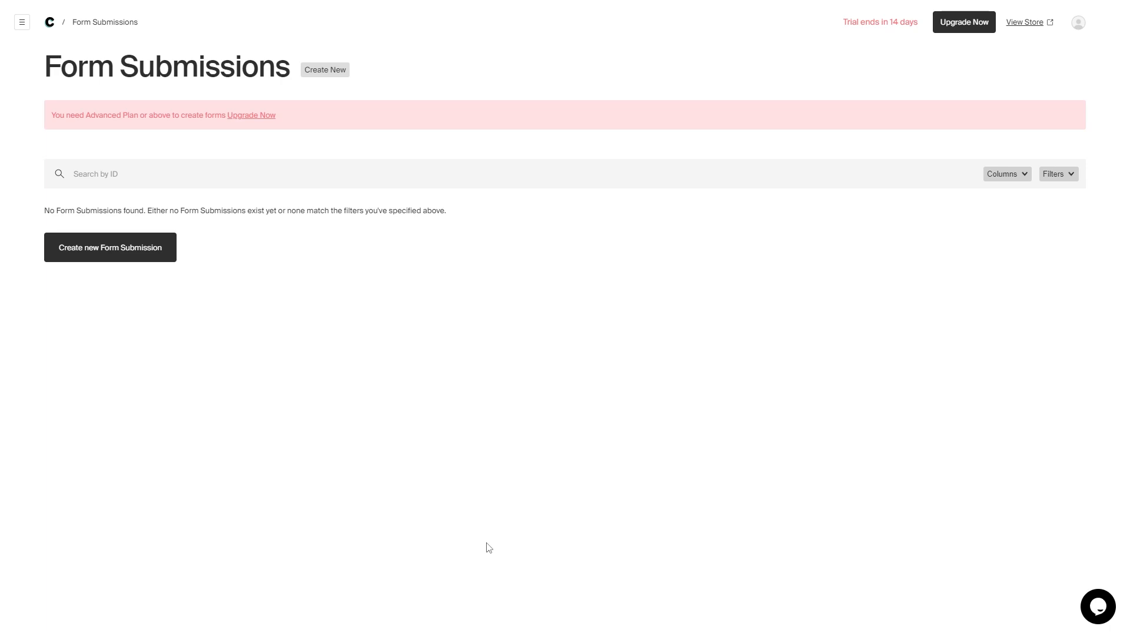
pyautogui.hotkey('alt', 'Left')
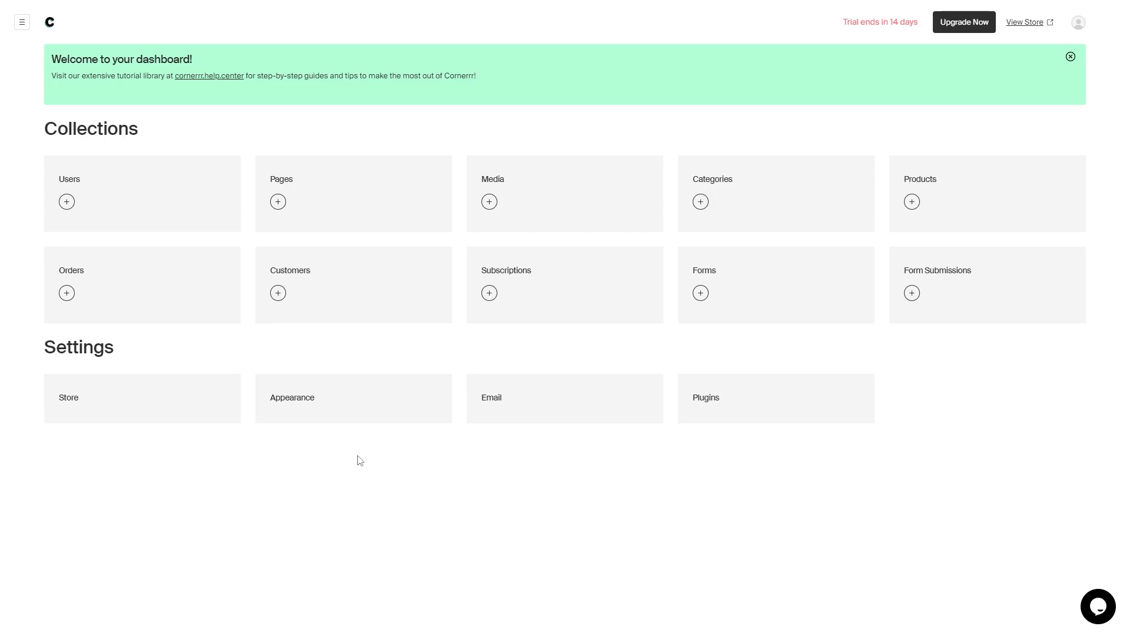
# - Open Appearance, preview the theme cards, and start customizing the Dawn theme's home page
pyautogui.click(359, 411)
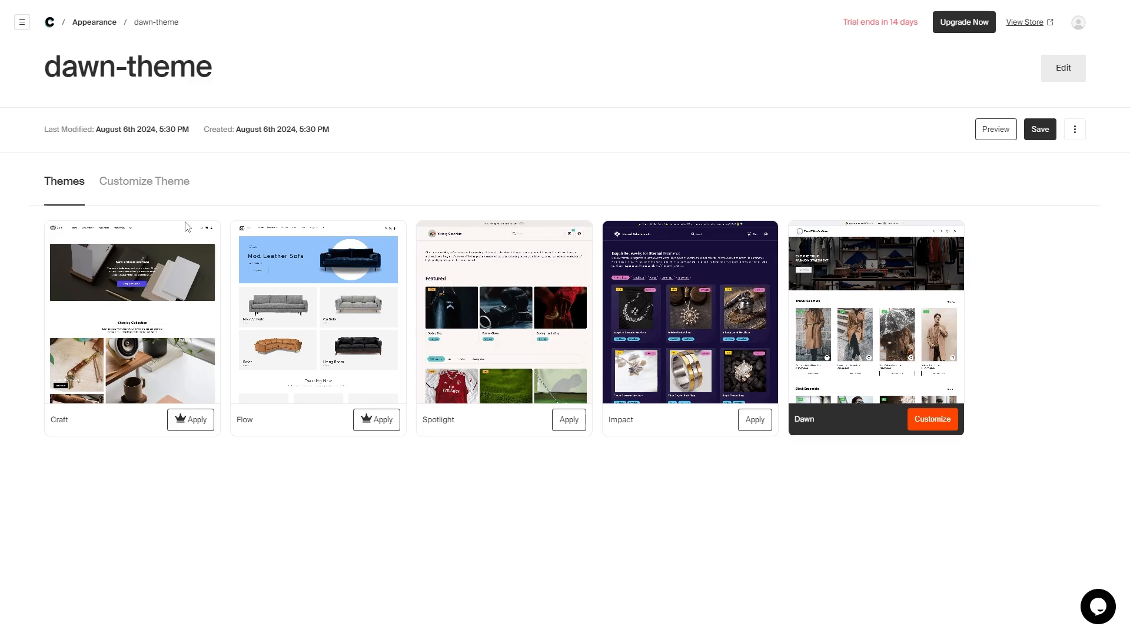
pyautogui.moveTo(282, 320)
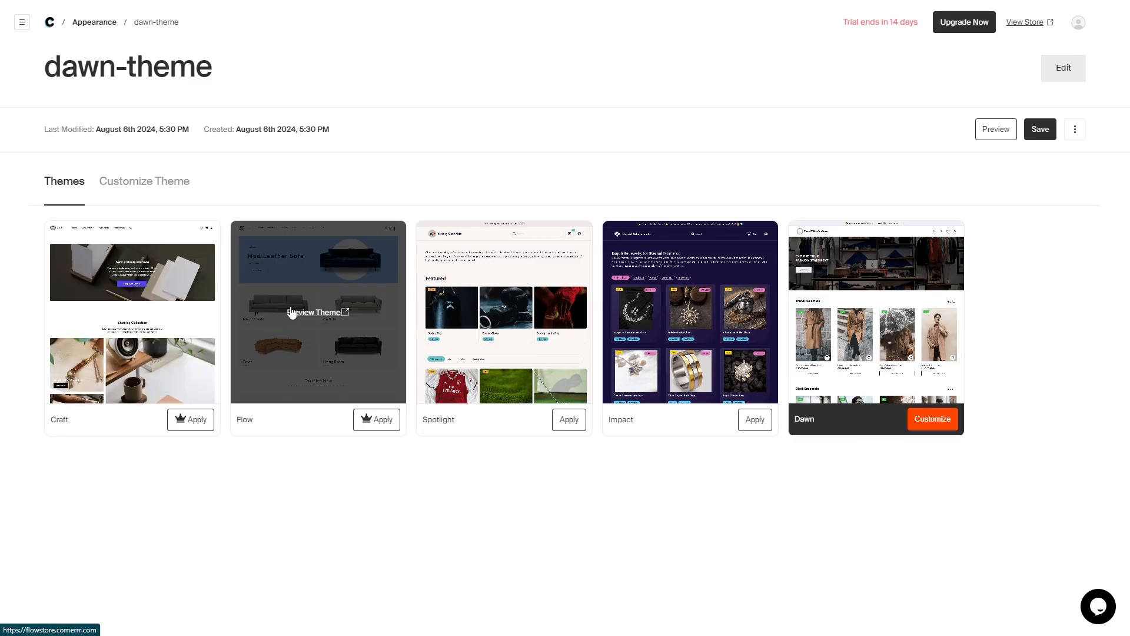
pyautogui.moveTo(509, 298)
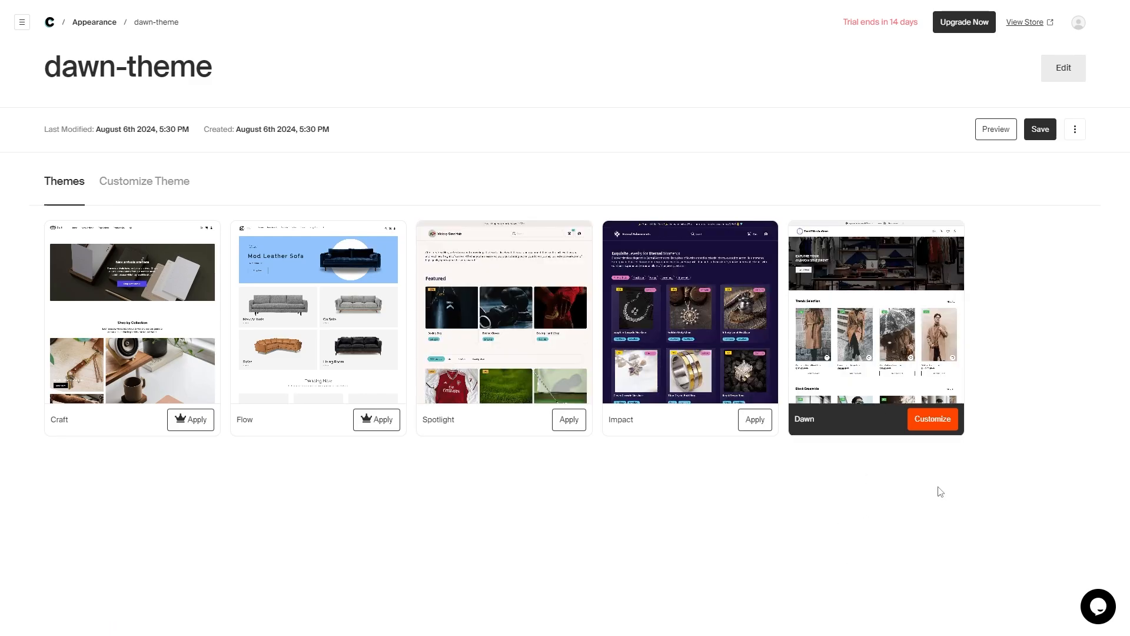
pyautogui.click(944, 428)
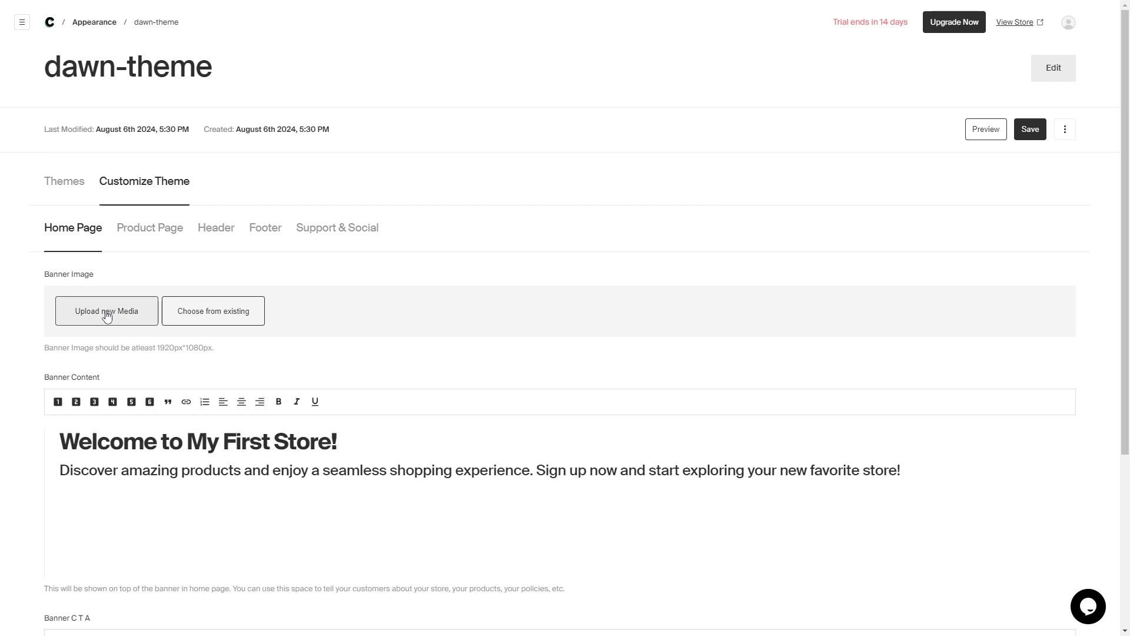
pyautogui.scroll(-3, 401, 340)
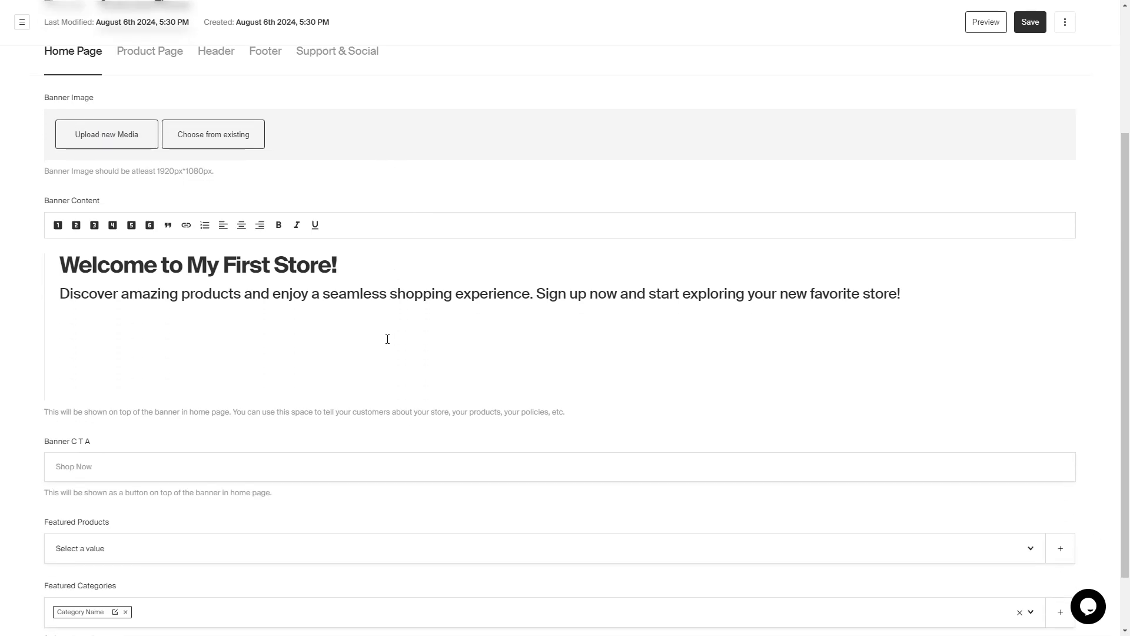
pyautogui.scroll(-1, 219, 353)
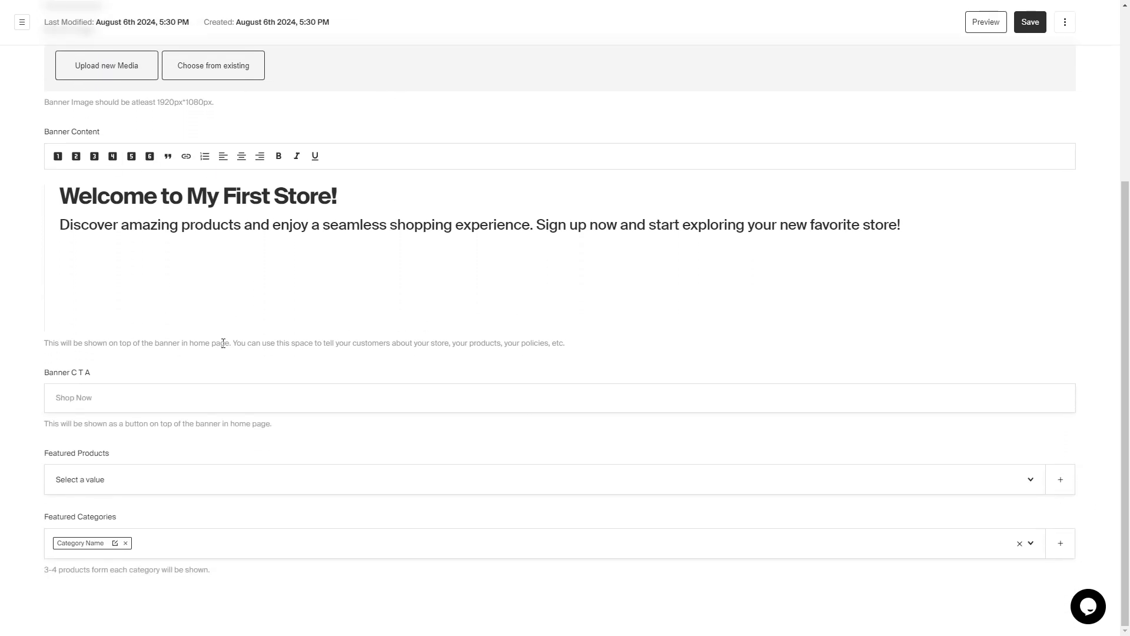
pyautogui.click(102, 377)
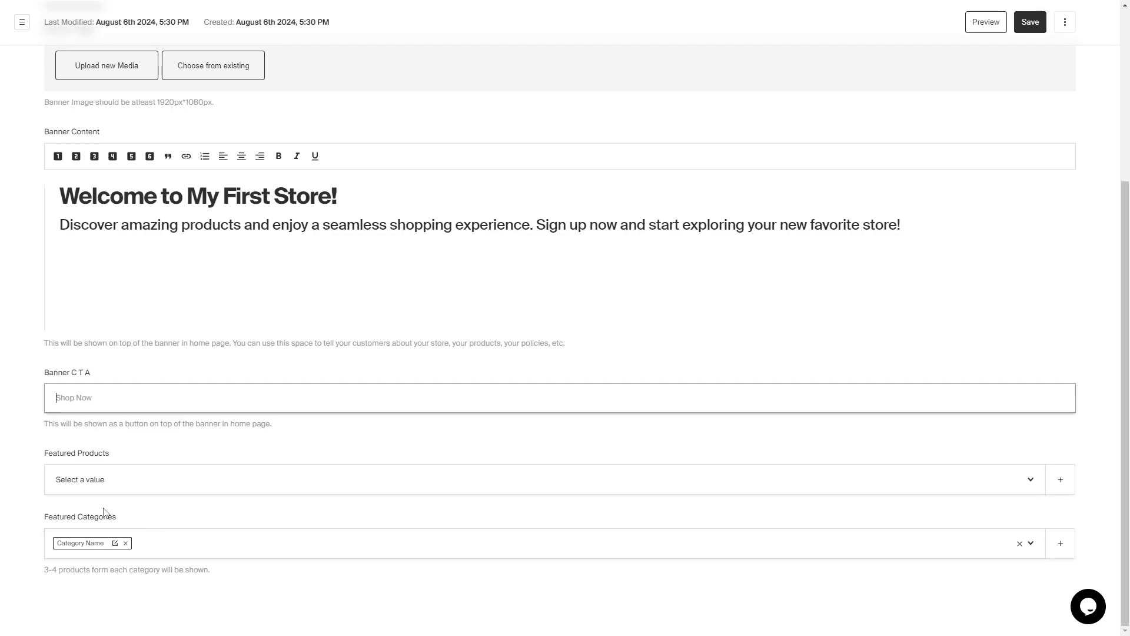
pyautogui.scroll(5, 312, 500)
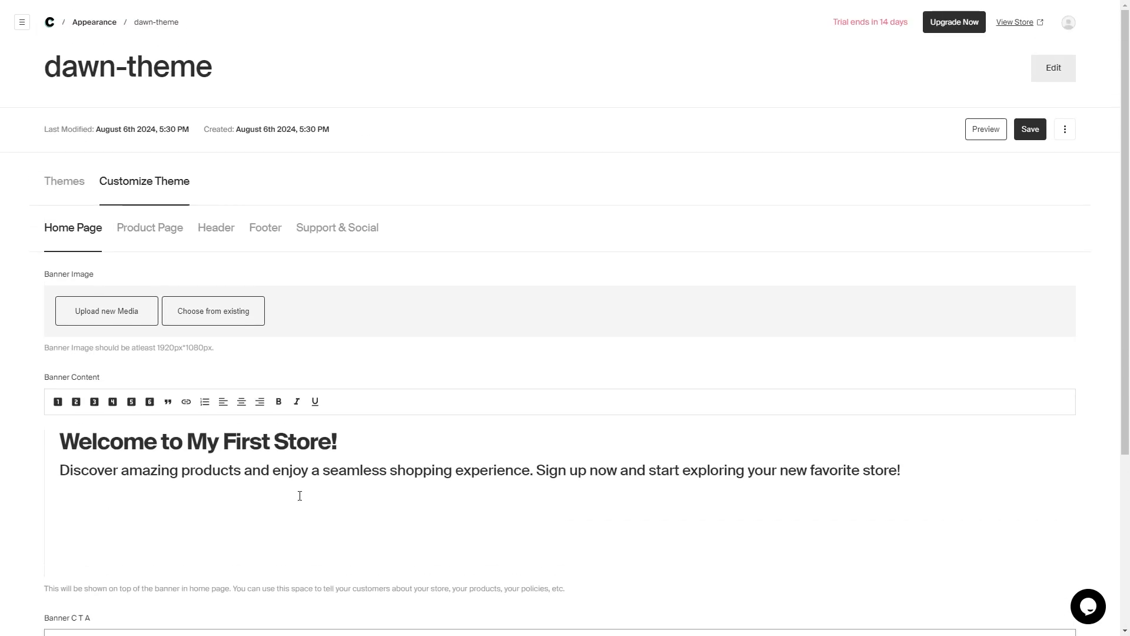
# - Review the Dawn Product Page and Header settings, leaving Store Name unchanged, then view Footer settings
pyautogui.click(142, 239)
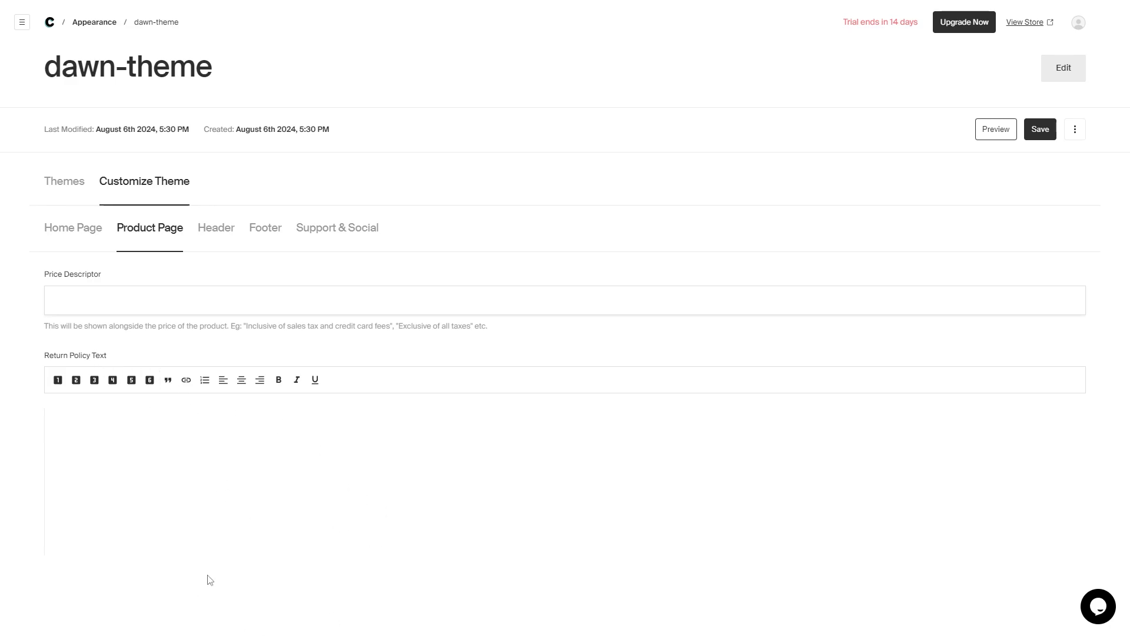
pyautogui.click(222, 238)
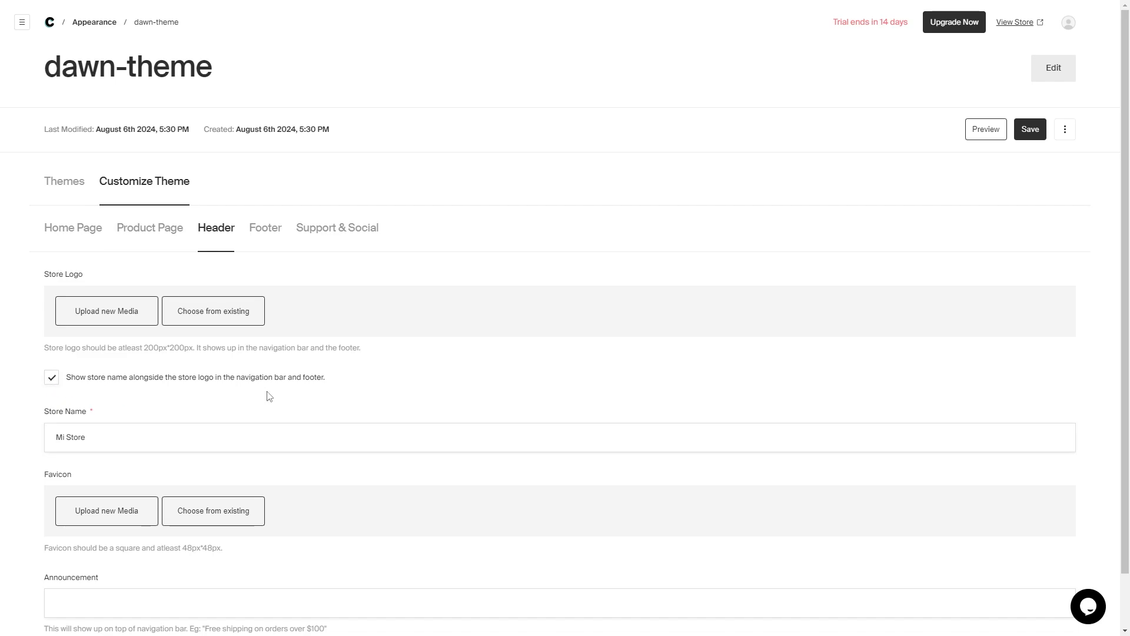
pyautogui.scroll(-1, 321, 400)
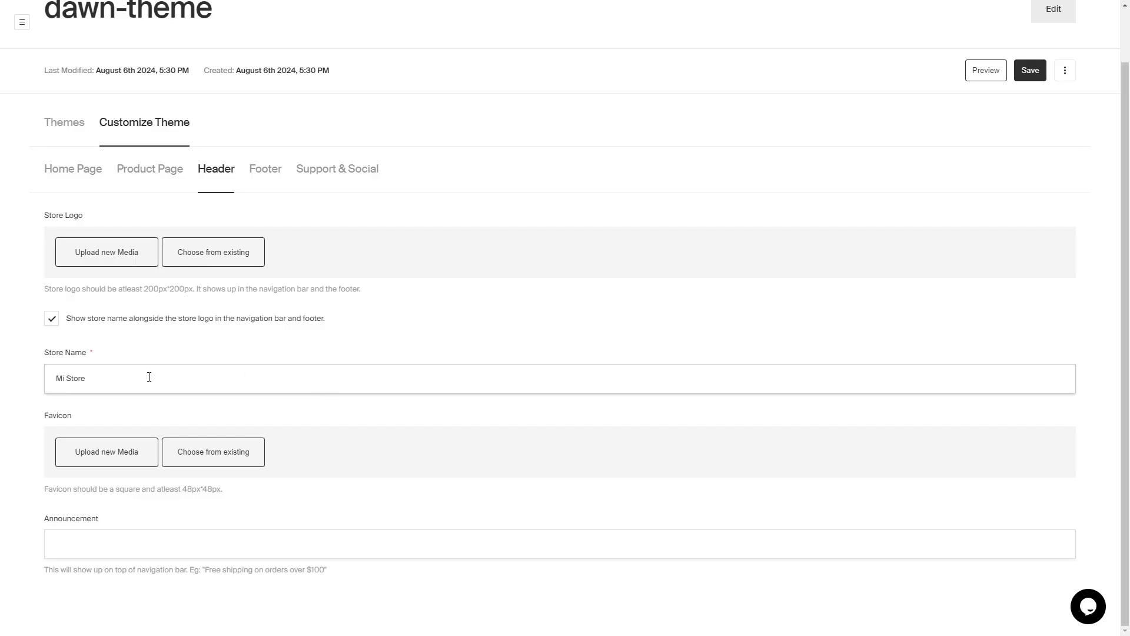
pyautogui.click(148, 377)
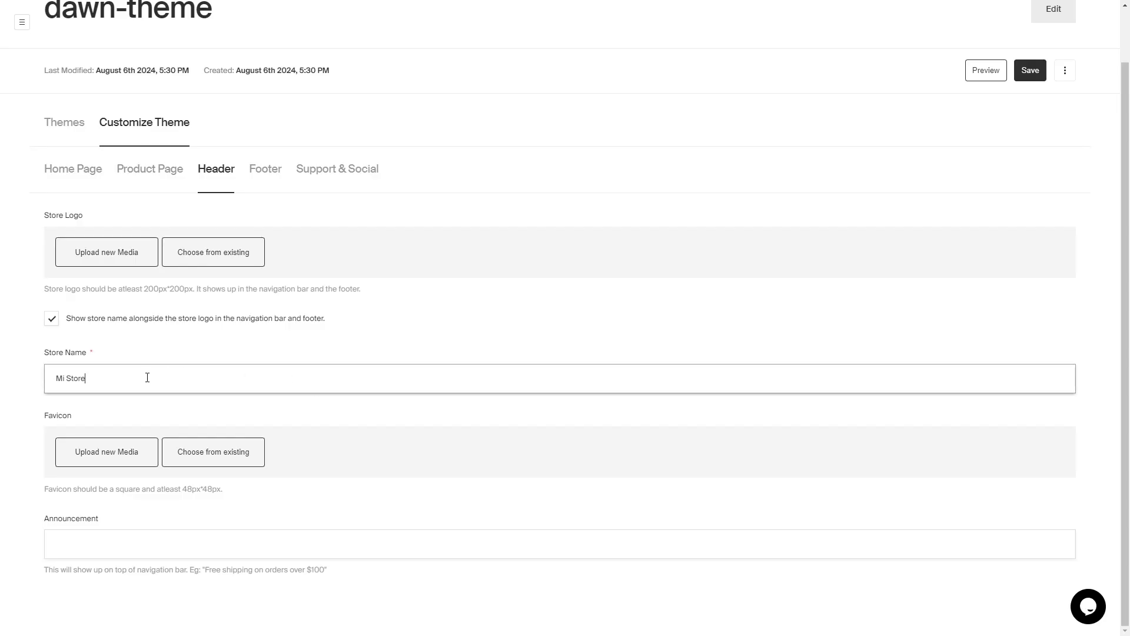
pyautogui.click(427, 446)
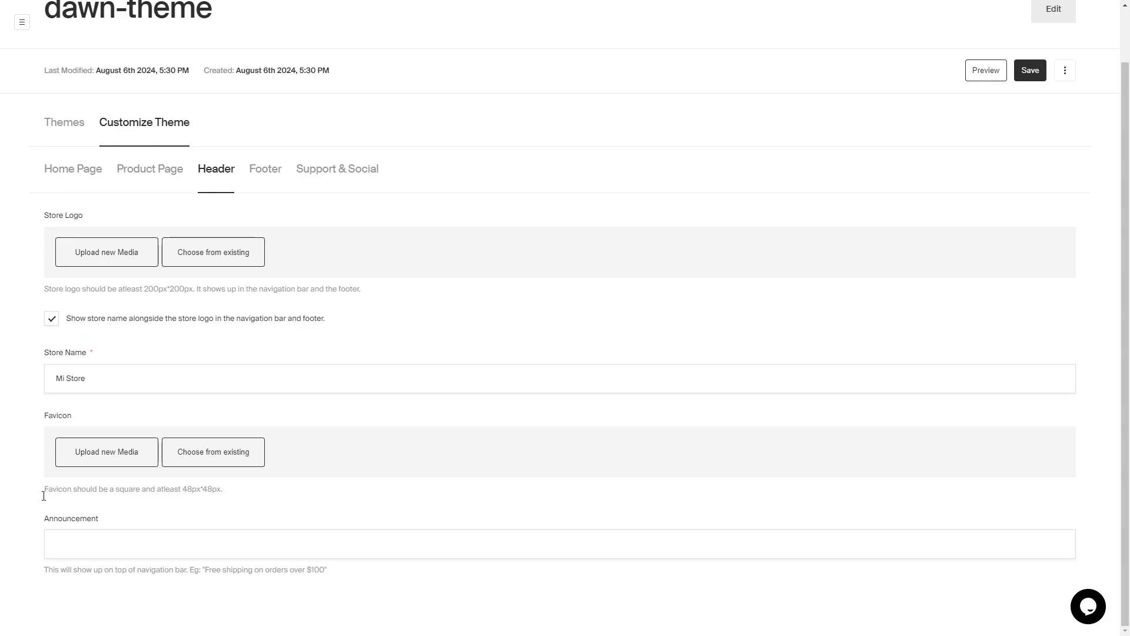
pyautogui.click(276, 184)
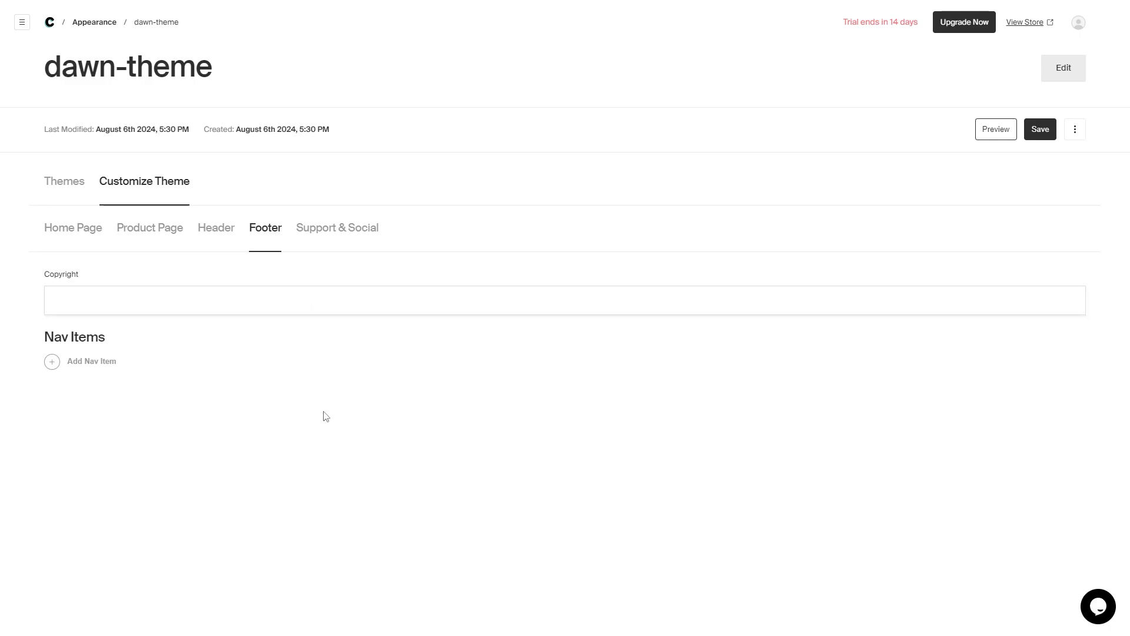
# - Add Nav Item 01, an Internal link with empty label, to the Dawn footer
pyautogui.click(358, 302)
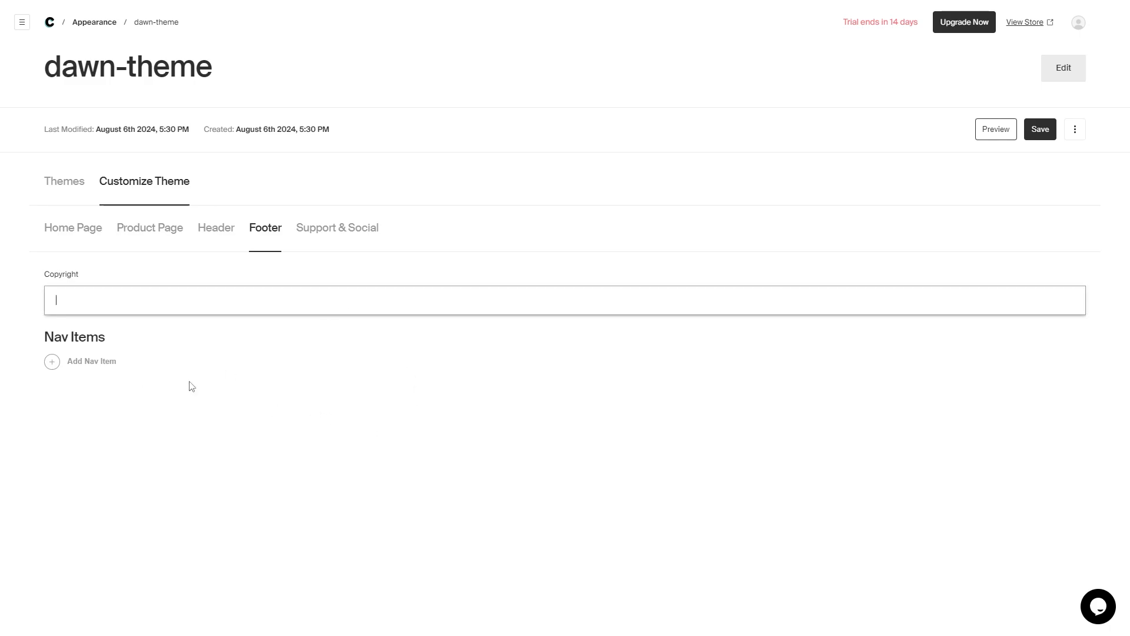
pyautogui.click(52, 363)
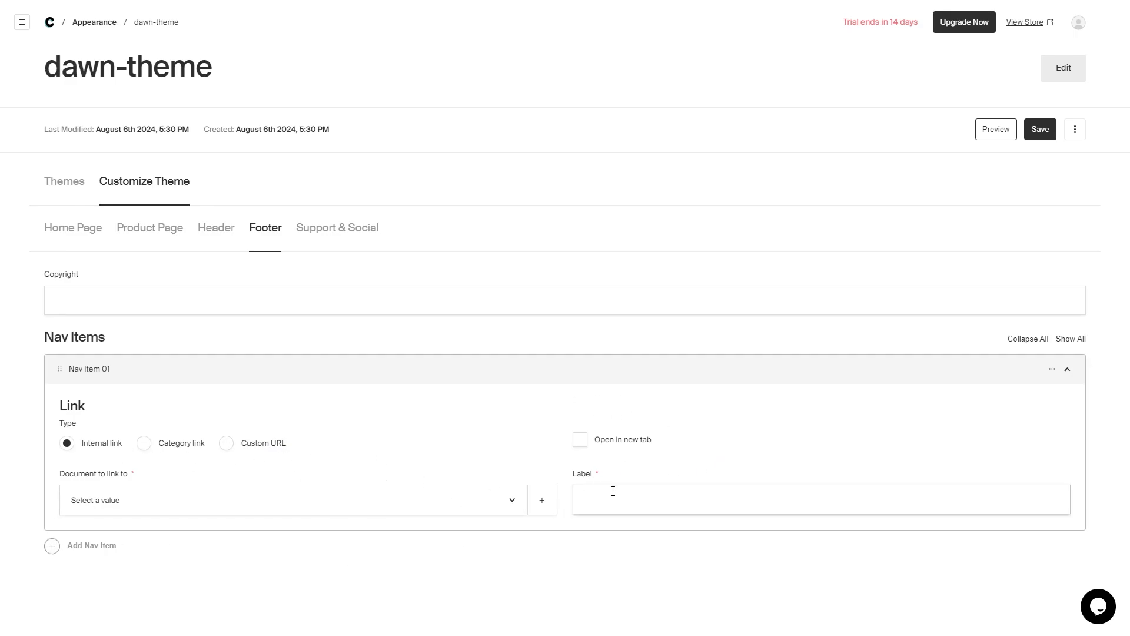
pyautogui.click(574, 478)
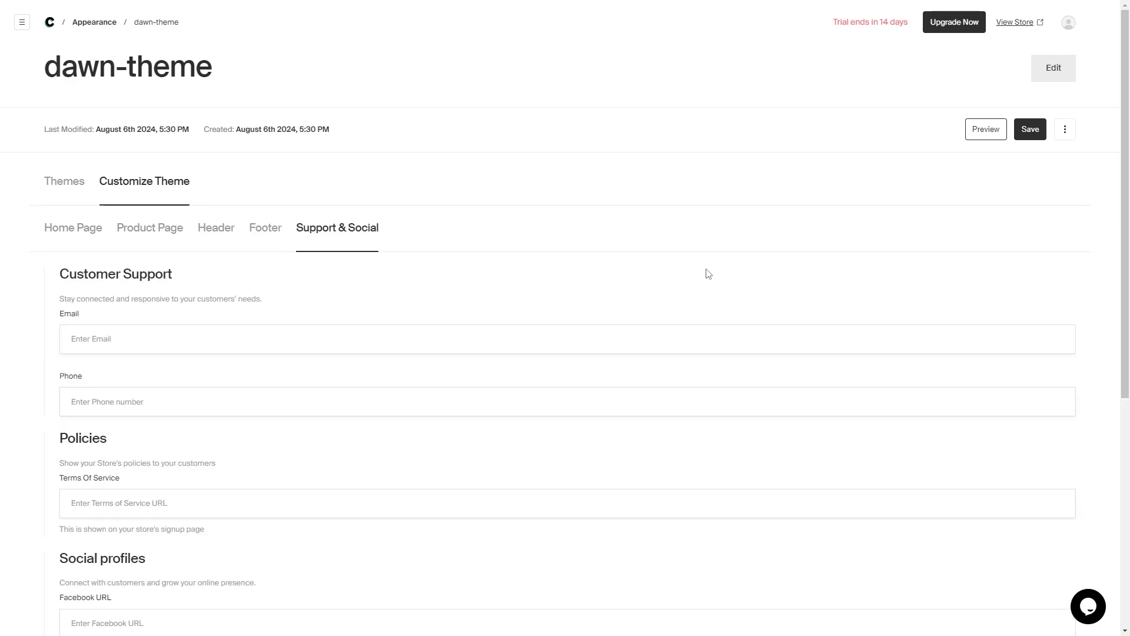
# - Scroll through the empty Support & Social fields down to Pinterest URL and back up
pyautogui.scroll(-3, 708, 274)
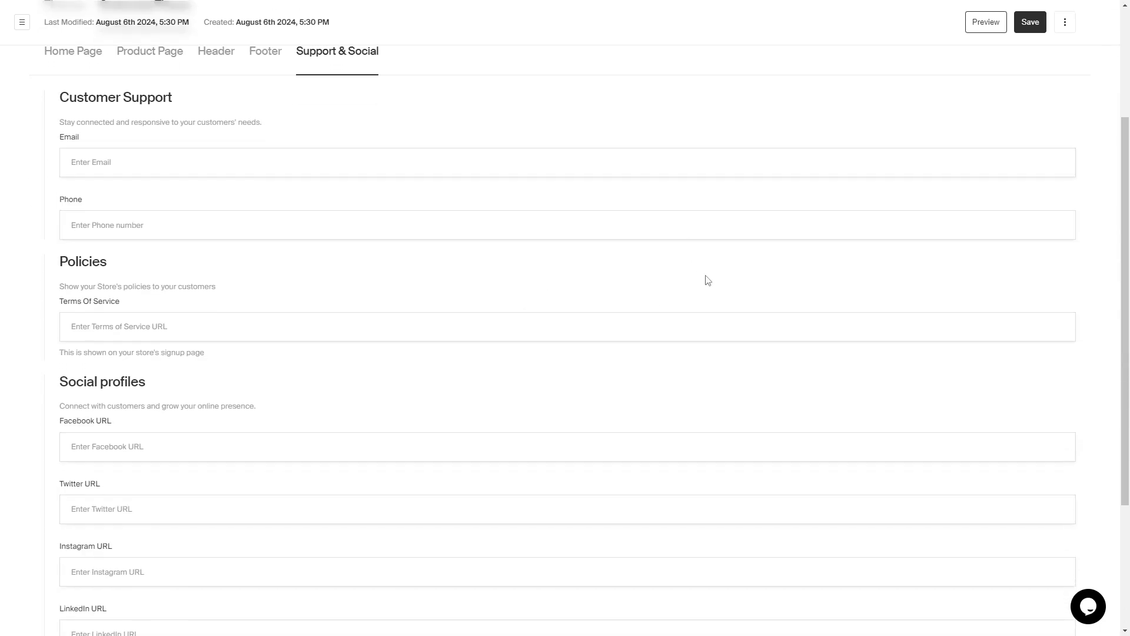
pyautogui.scroll(3, 706, 277)
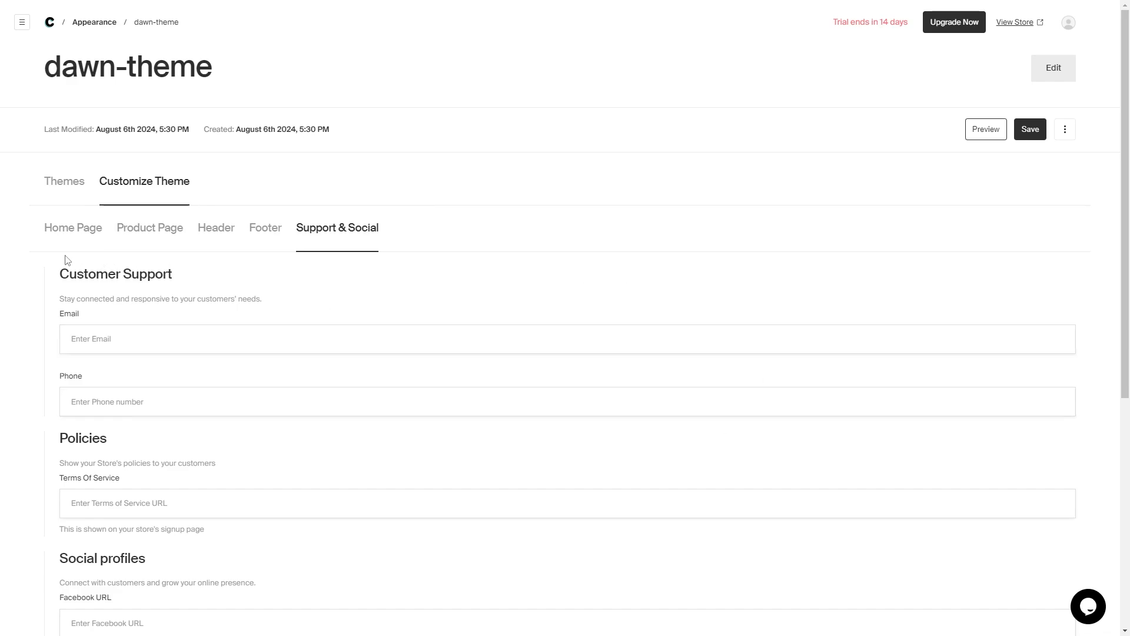
pyautogui.scroll(-3, 28, 397)
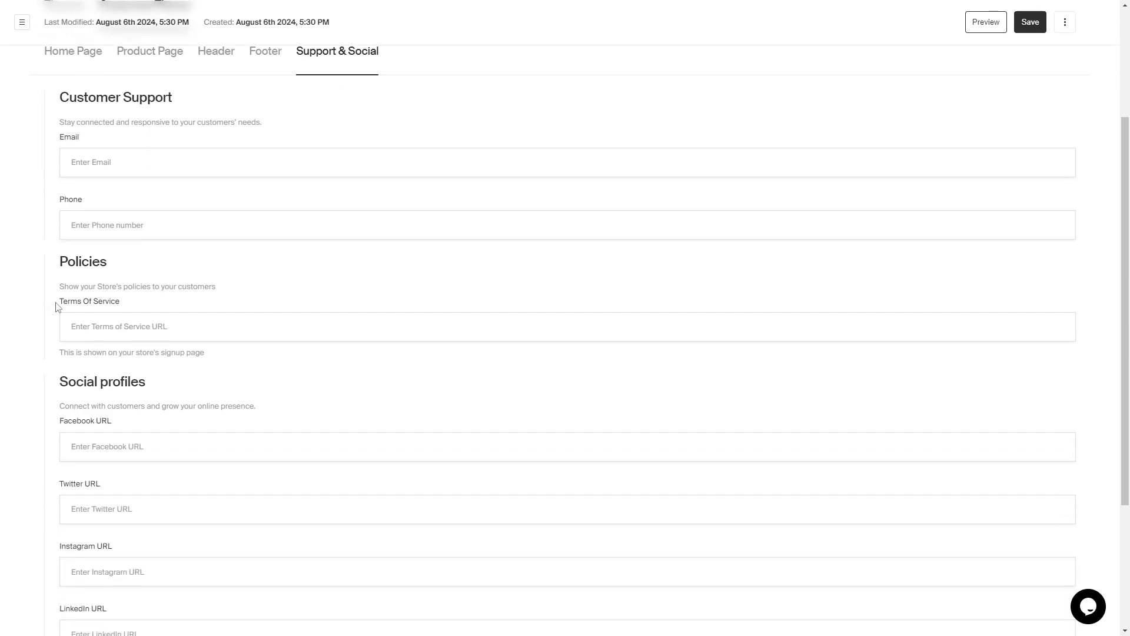
pyautogui.scroll(-2, 57, 306)
pyautogui.scroll(-1, 57, 305)
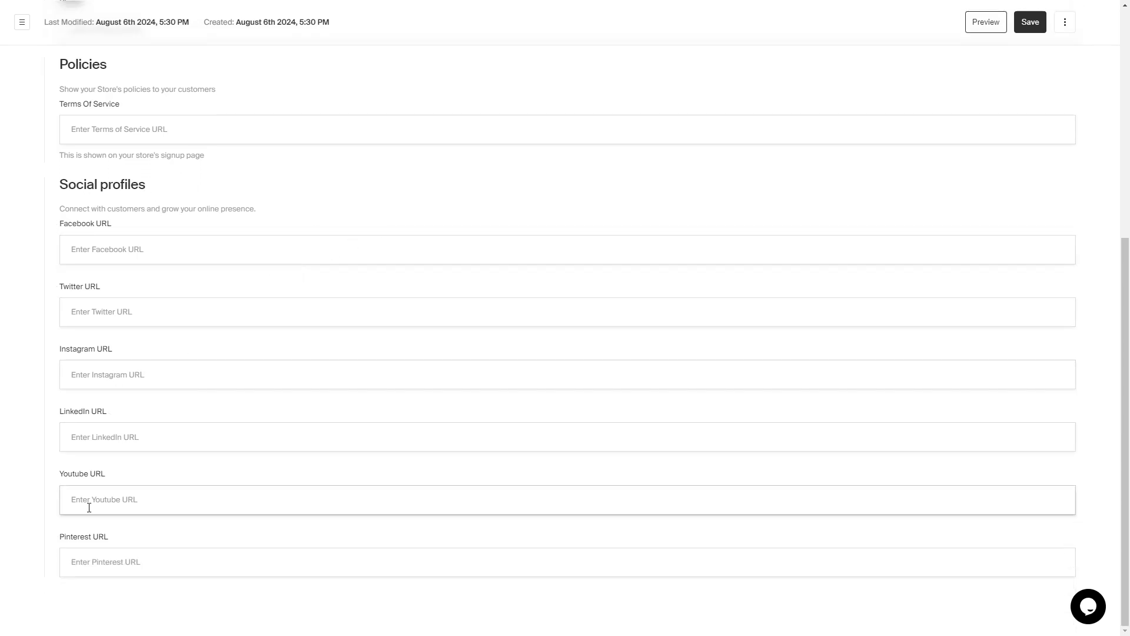
pyautogui.scroll(5, 231, 416)
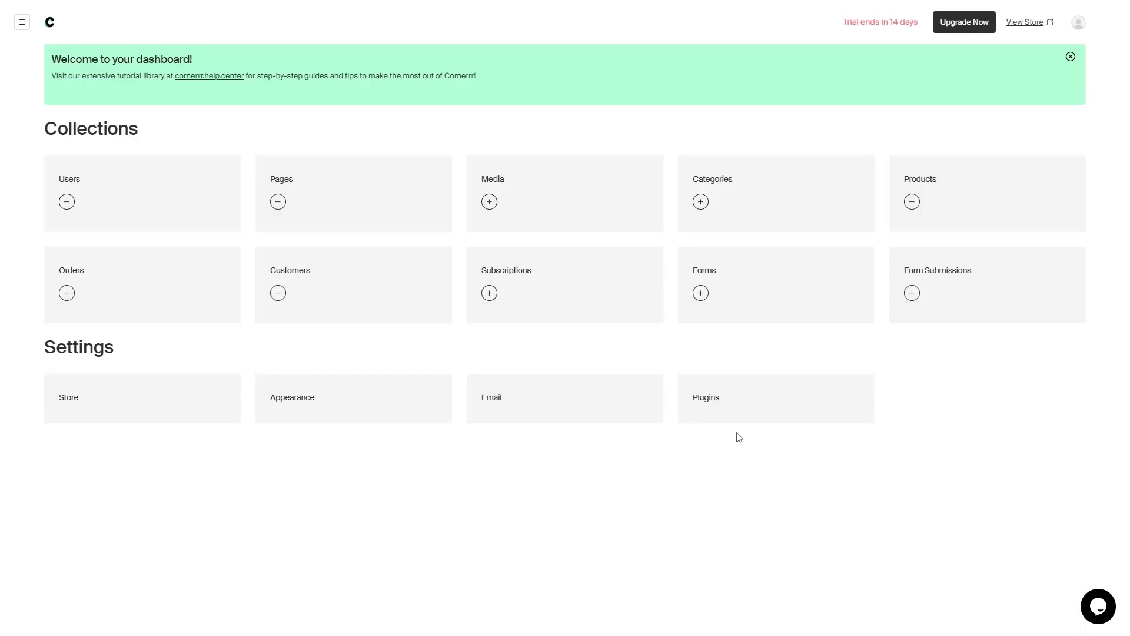
pyautogui.click(794, 398)
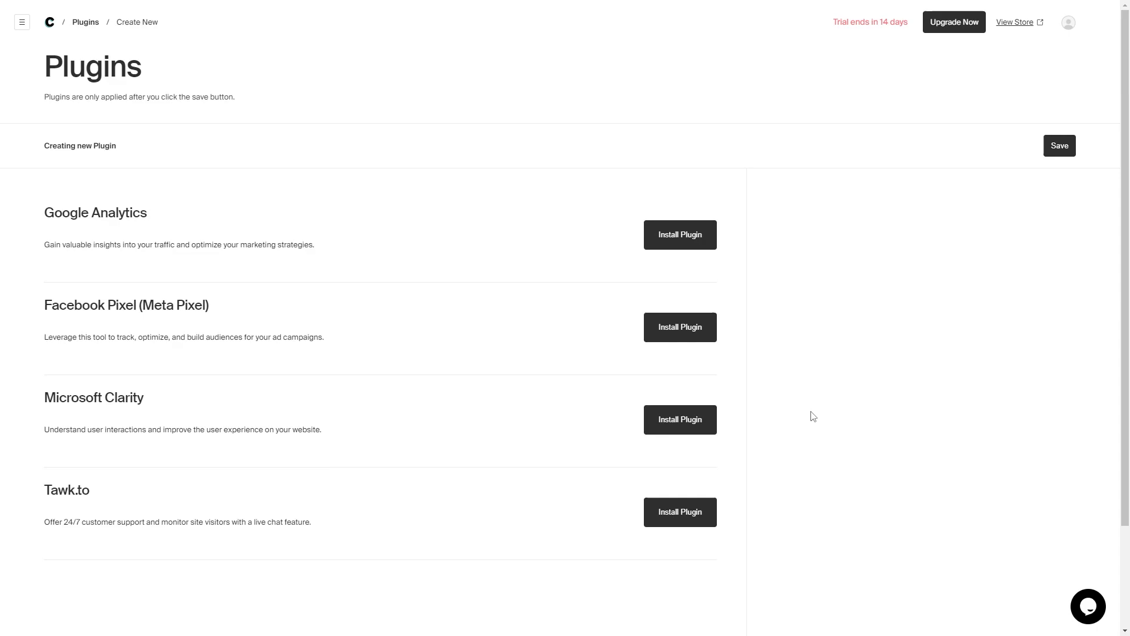
pyautogui.scroll(-2, 825, 400)
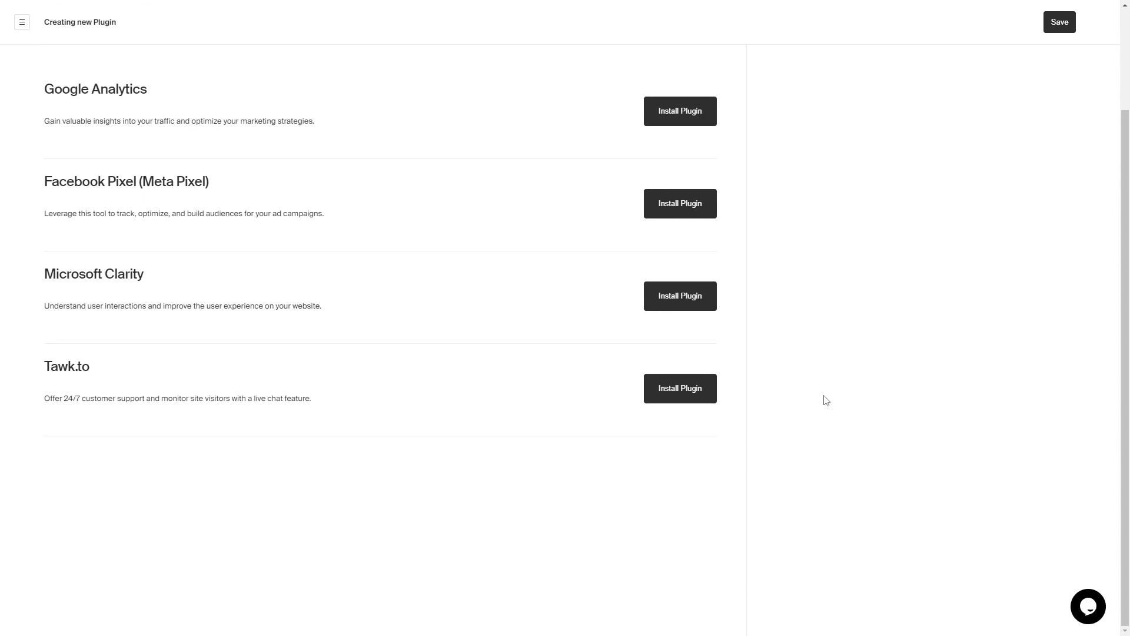
pyautogui.scroll(2, 823, 397)
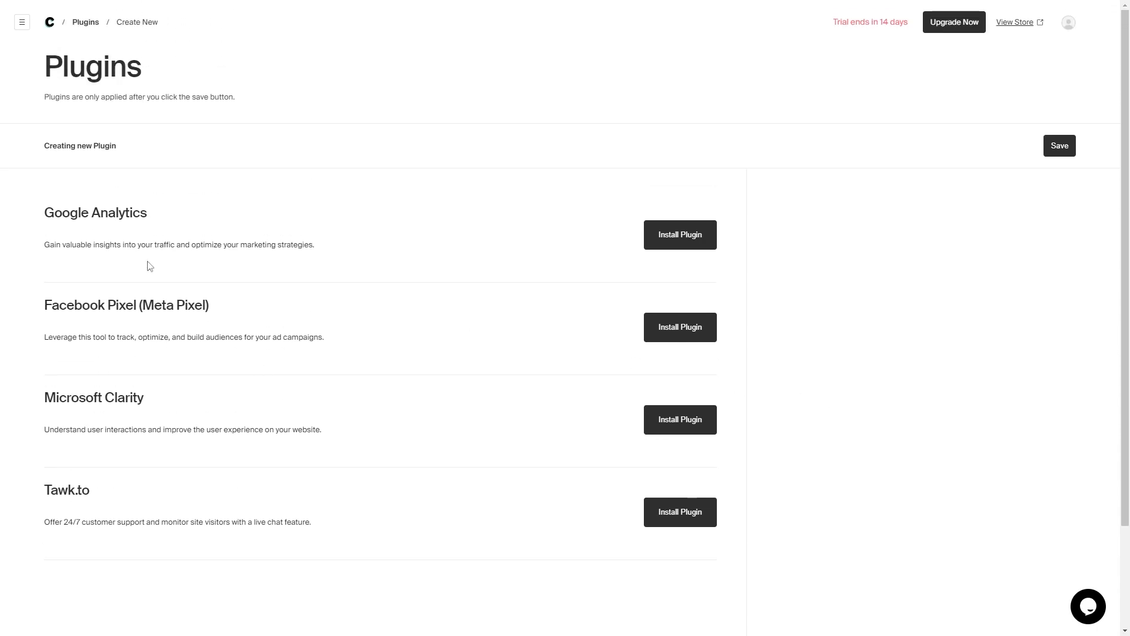